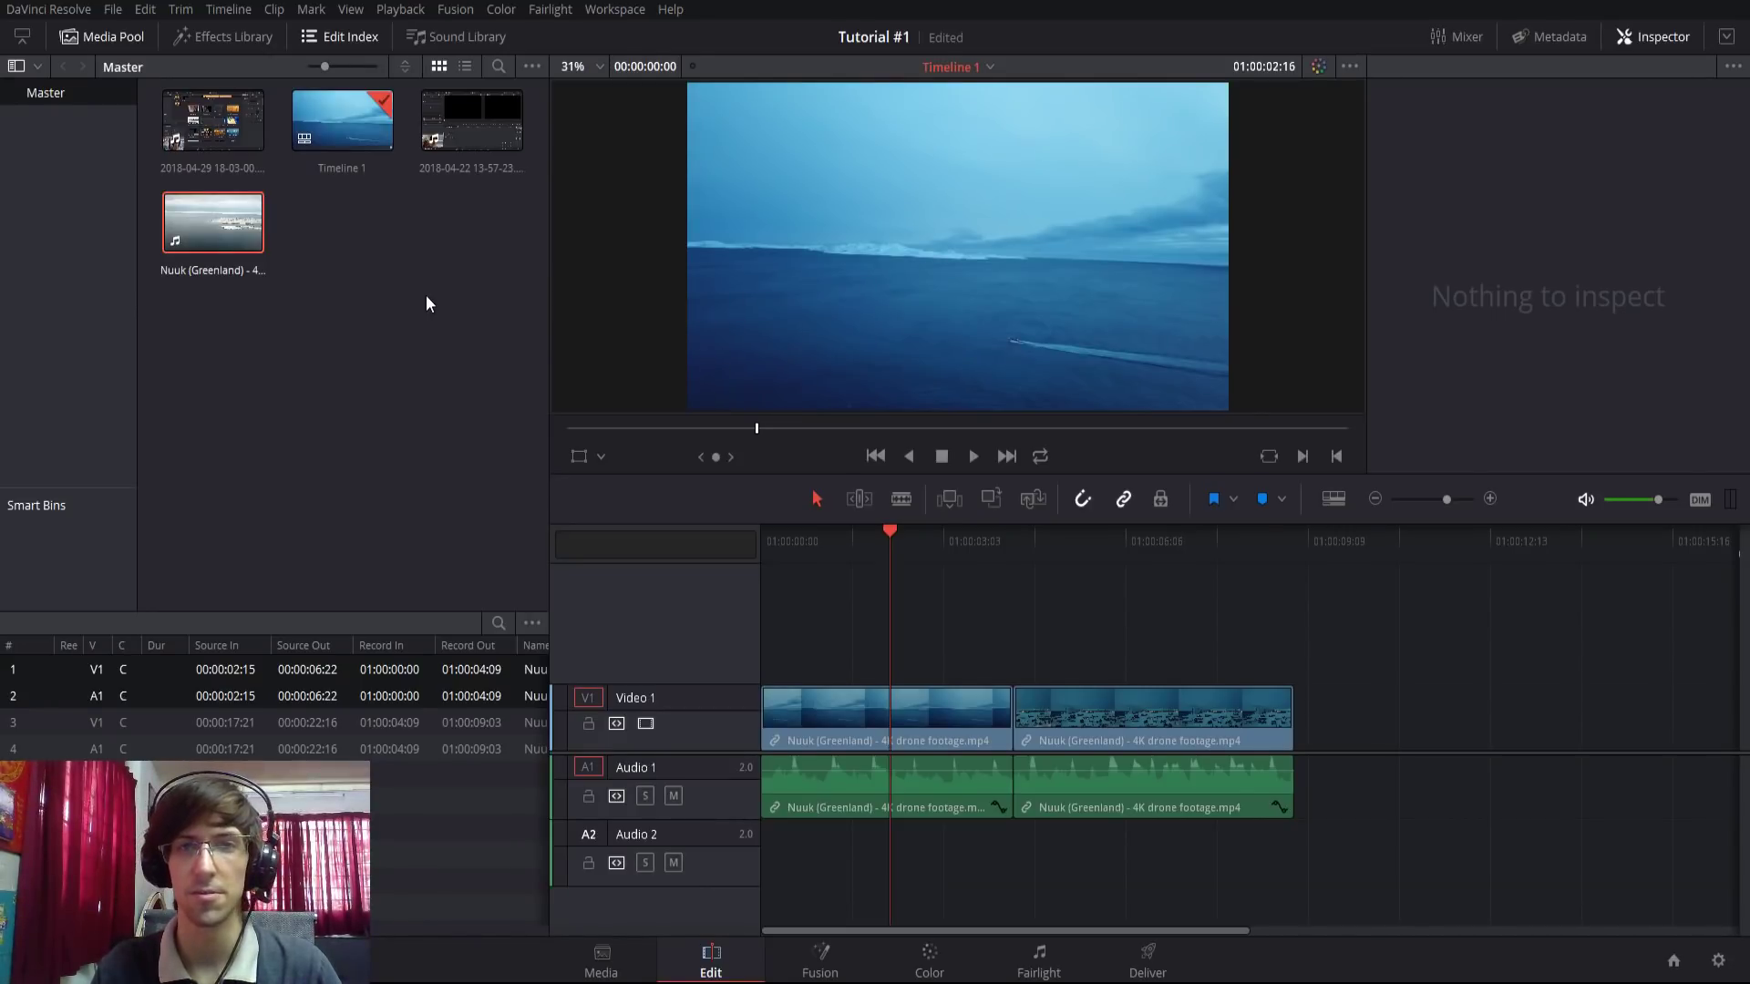
Show Video Transitions in the Effects Library and browse Dissolve, Iris, Motion, Shape and Wipe, returning to the top.
{"action": "left_click", "coordinate": [227, 38]}
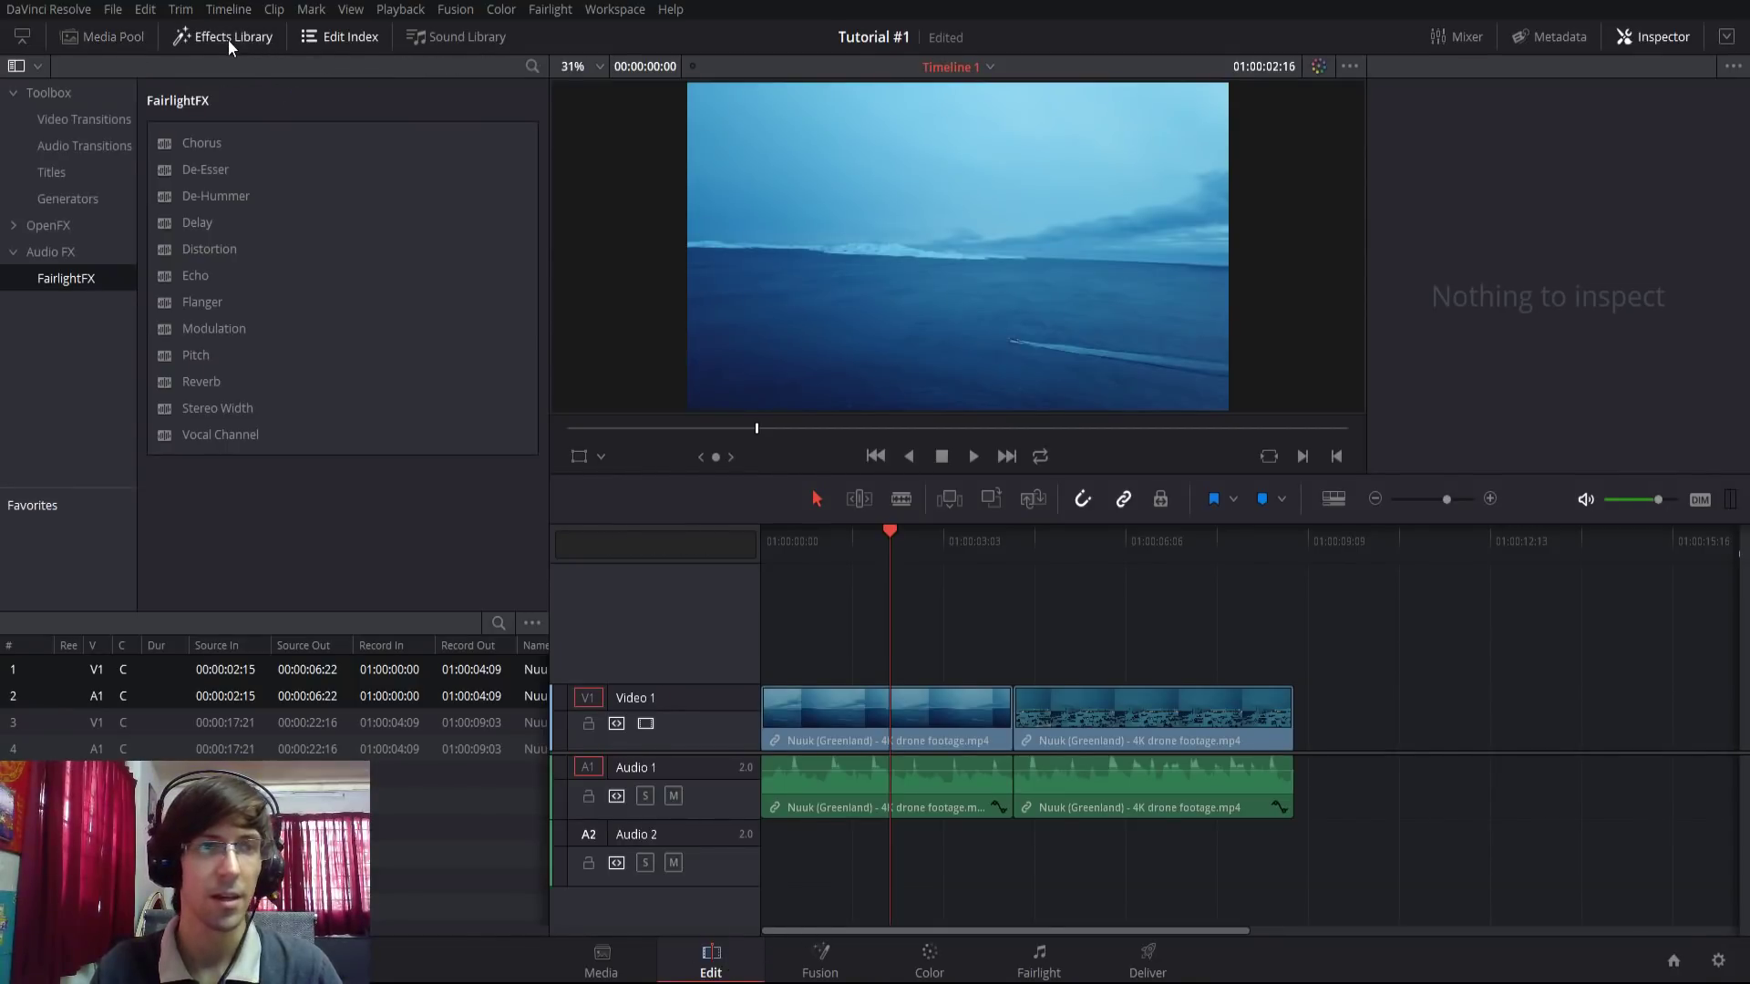
{"action": "left_click", "coordinate": [59, 120]}
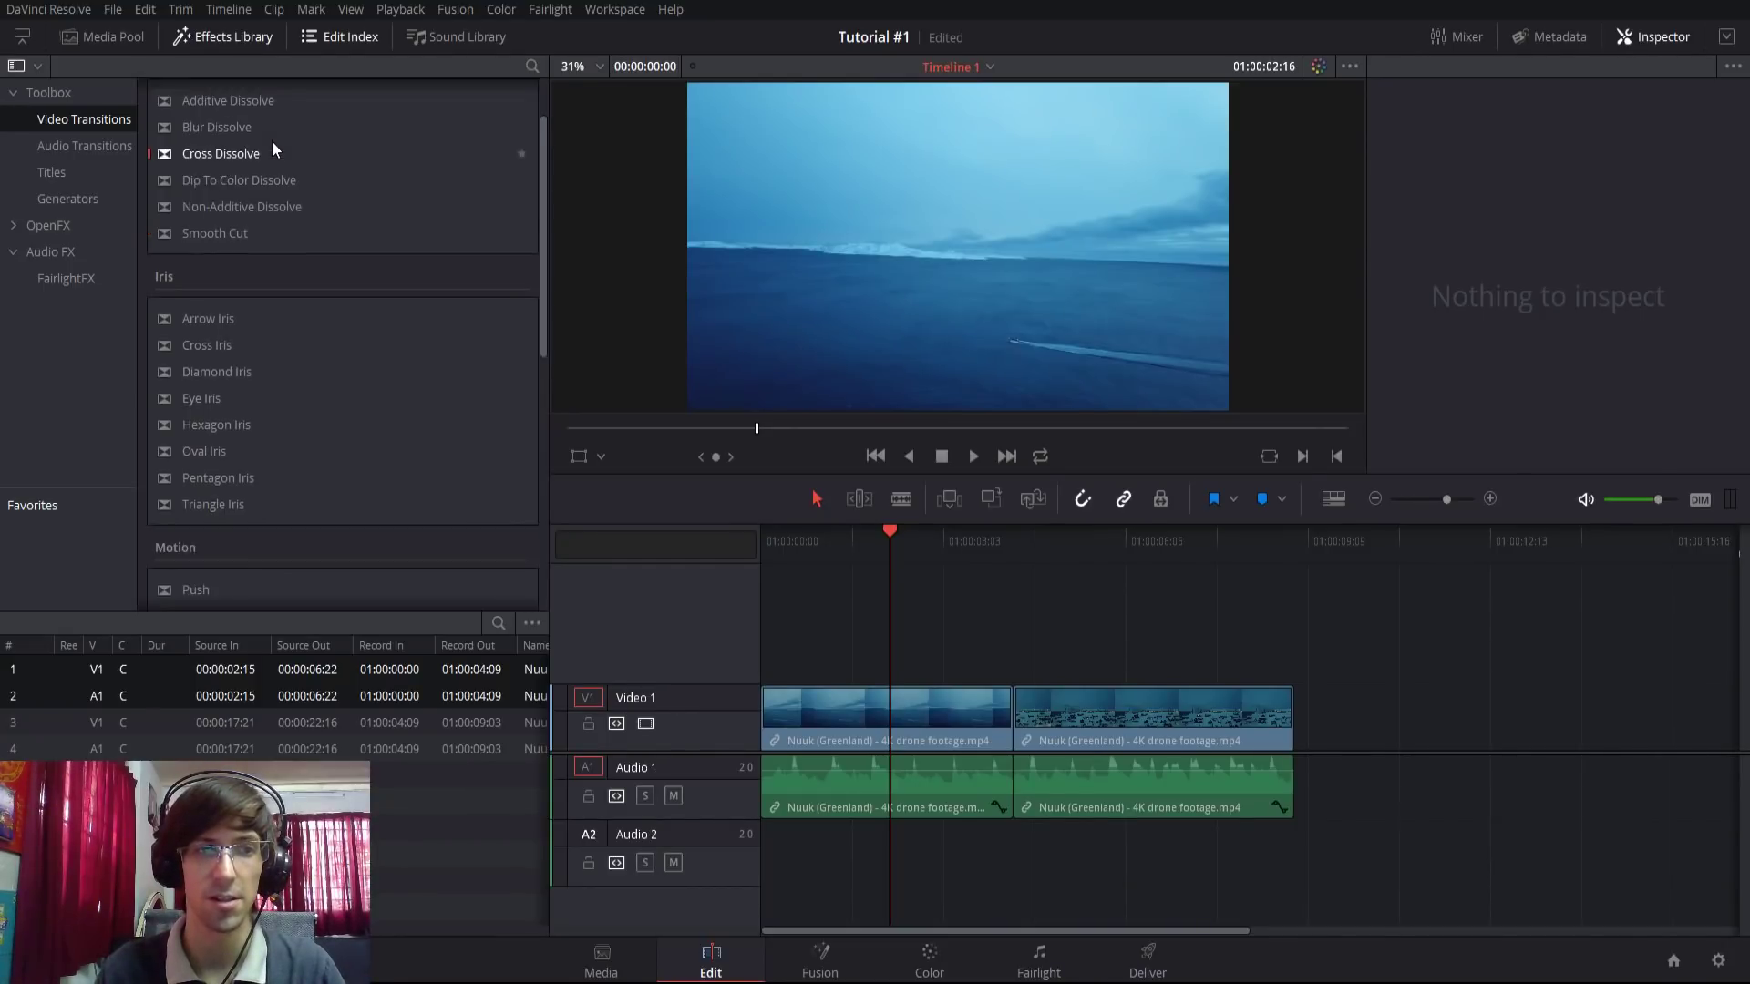
{"action": "scroll", "coordinate": [261, 143], "scroll_direction": "down", "scroll_amount": 1}
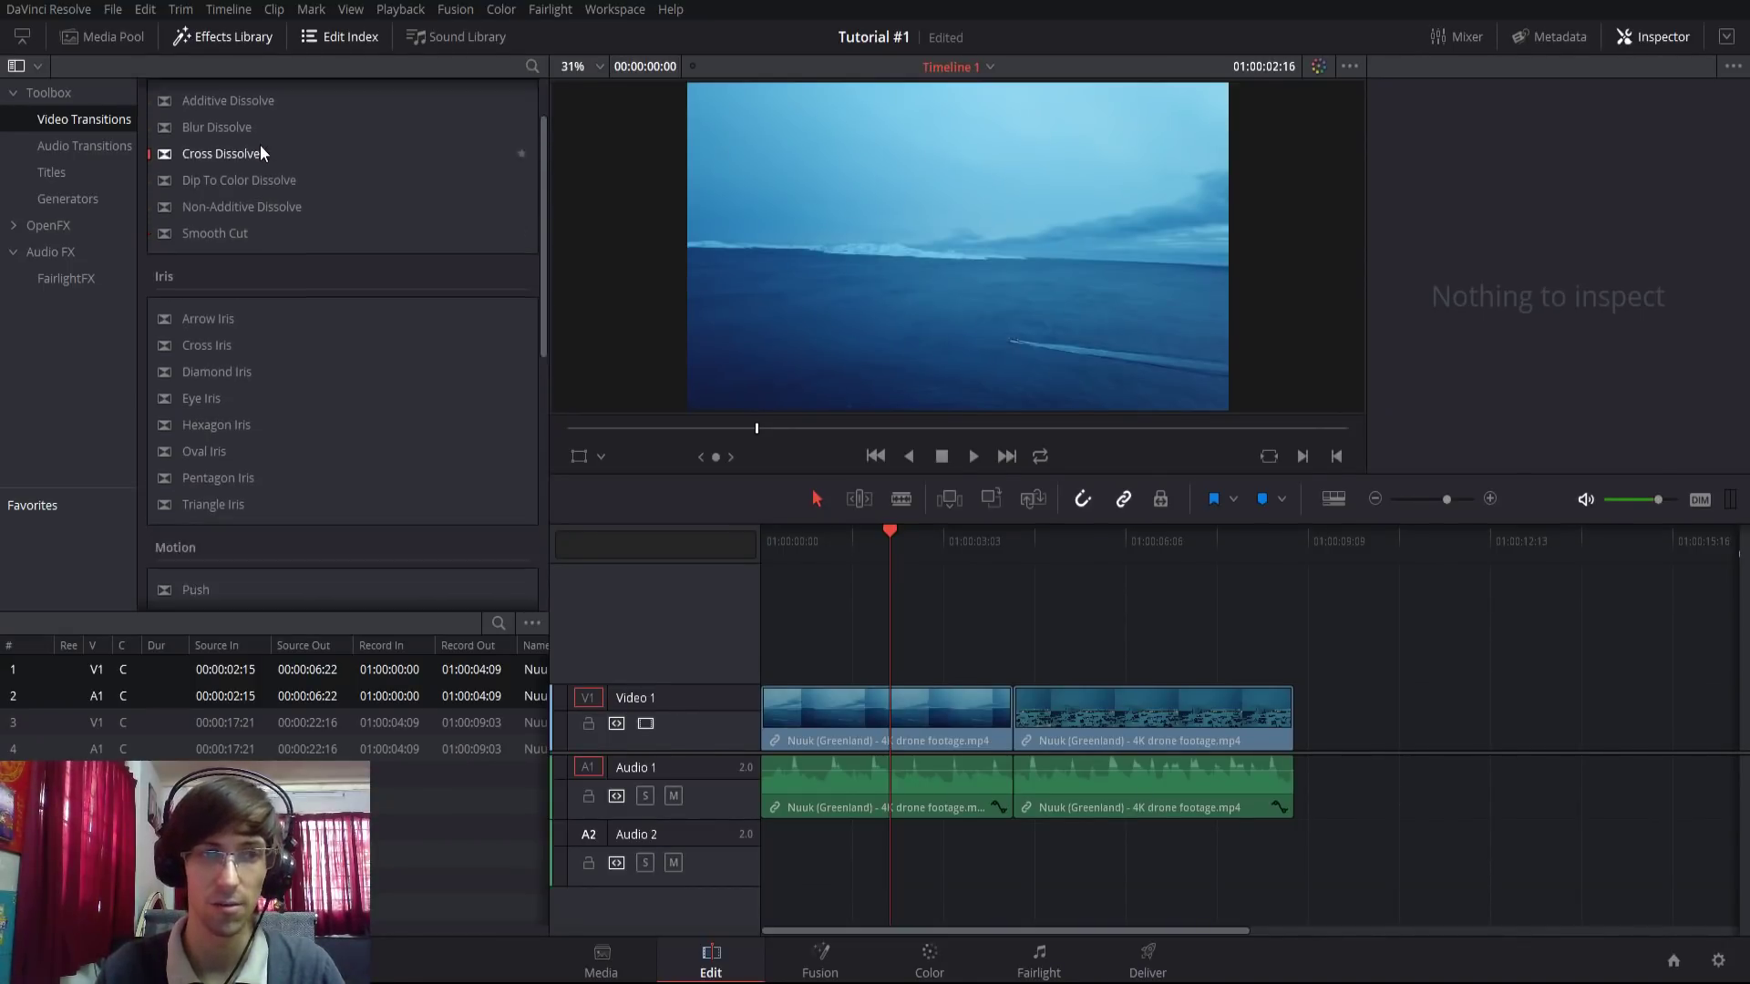
{"action": "scroll", "coordinate": [181, 272], "scroll_direction": "down", "scroll_amount": 3}
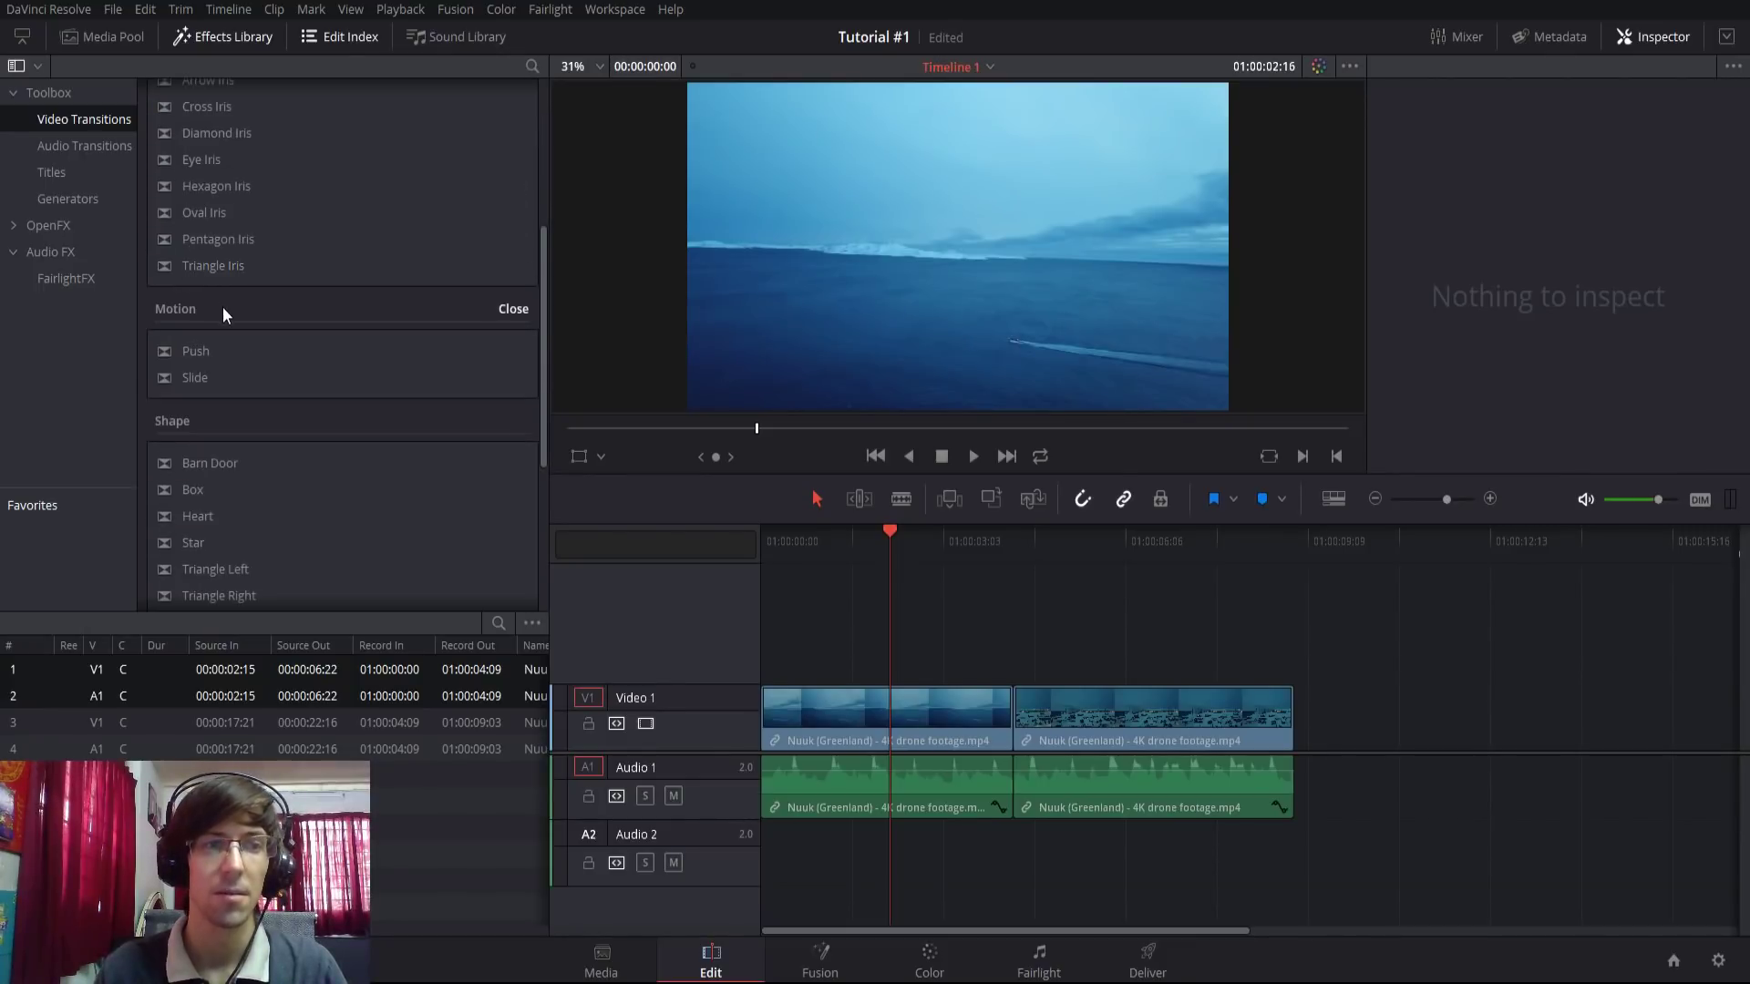
{"action": "scroll", "coordinate": [223, 307], "scroll_direction": "down", "scroll_amount": 1}
{"action": "scroll", "coordinate": [230, 341], "scroll_direction": "down", "scroll_amount": 3}
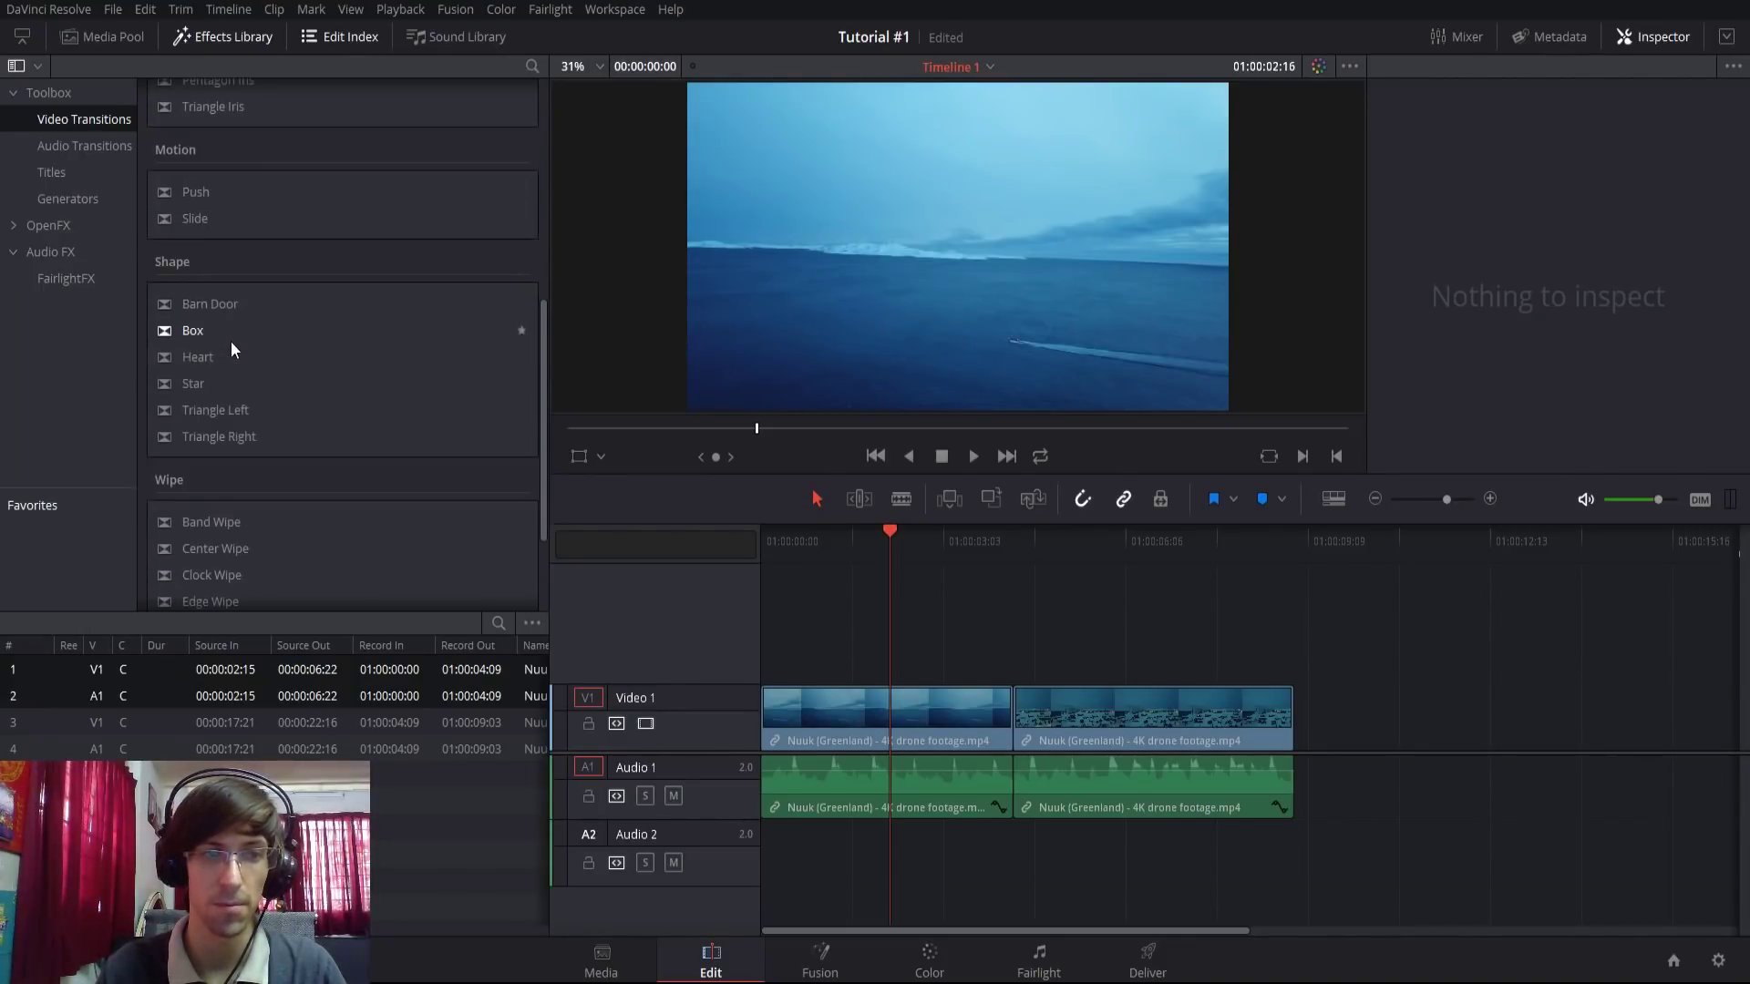
{"action": "scroll", "coordinate": [233, 274], "scroll_direction": "up", "scroll_amount": 8}
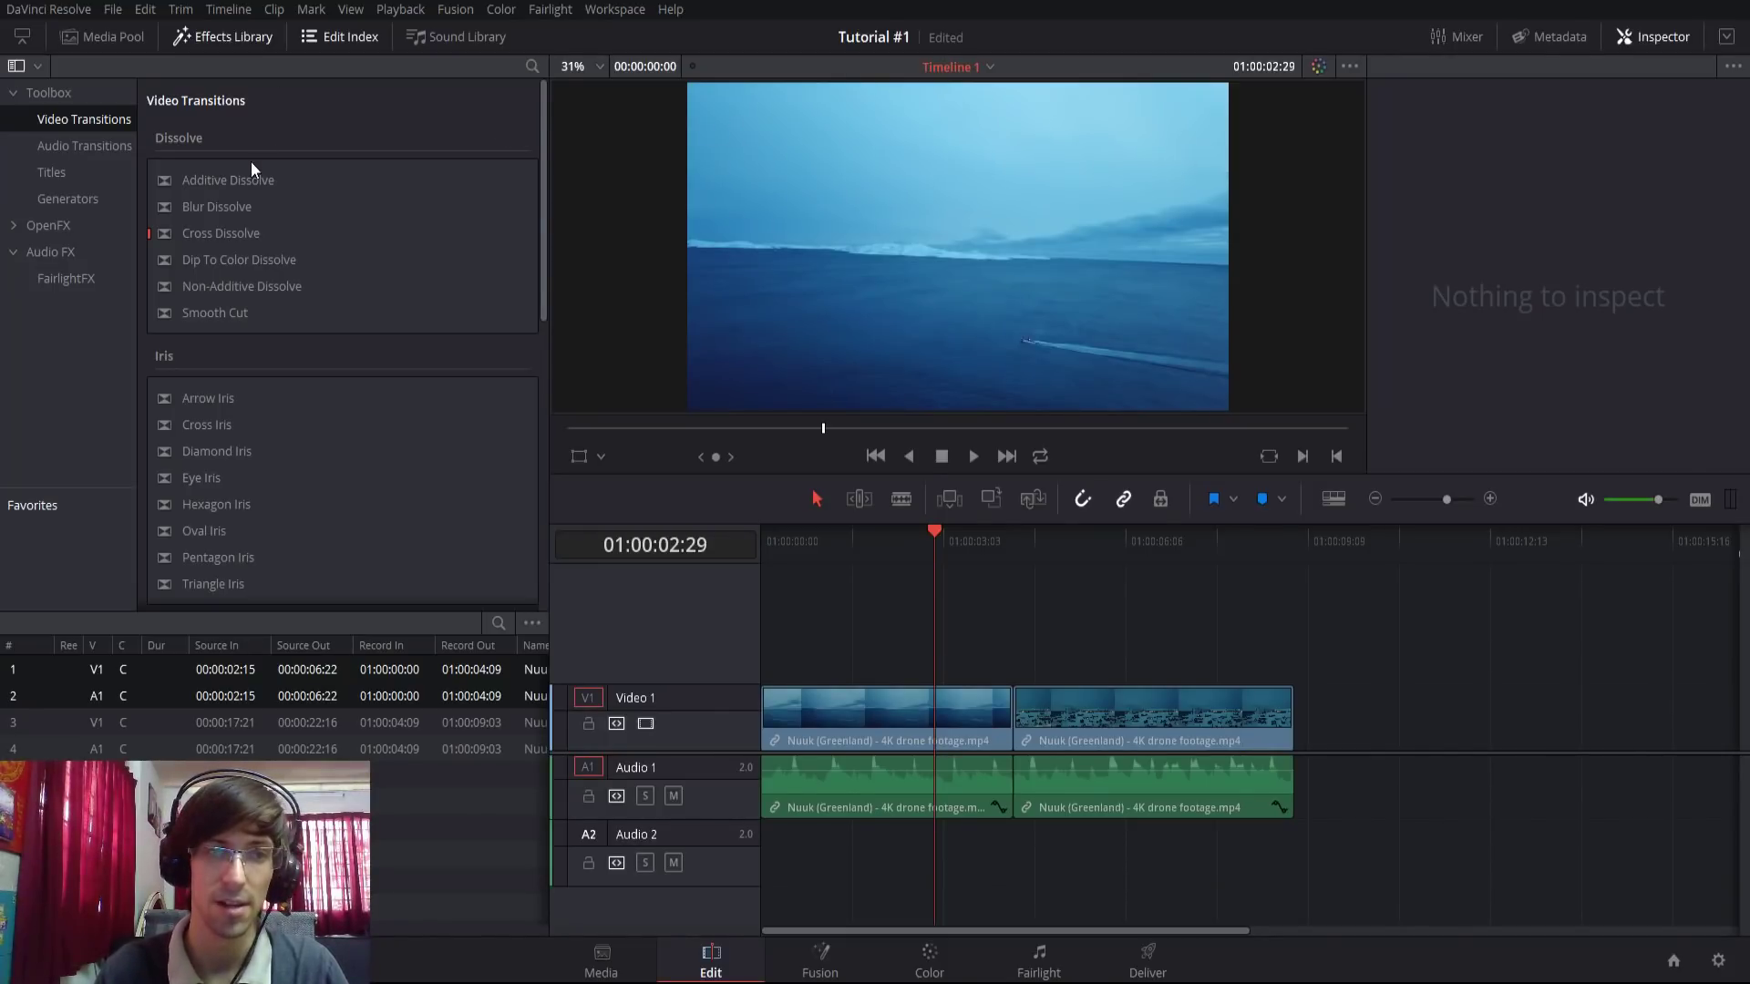
Drop Blur Dissolve onto the edit point between the two drone clips on Video 1.
{"action": "left_click_drag", "start_coordinate": [256, 202], "coordinate": [1009, 713]}
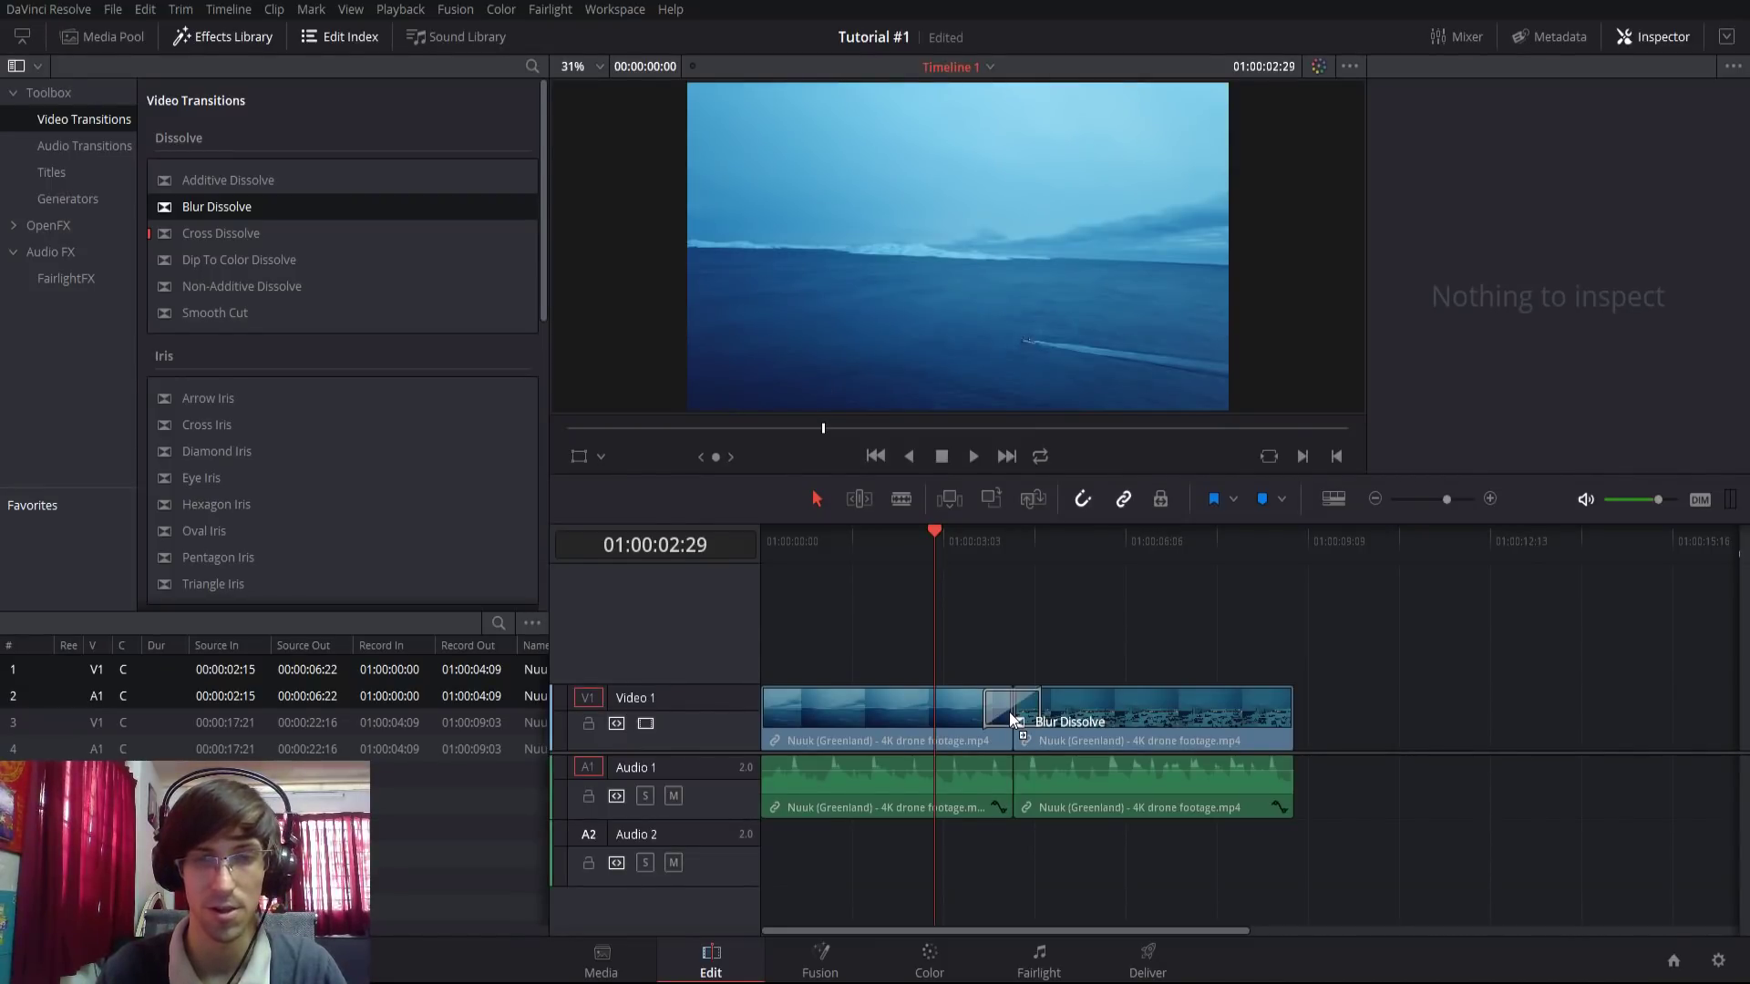
{"action": "mouse_move", "coordinate": [1009, 712]}
{"action": "left_mouse_down"}
{"action": "mouse_move", "coordinate": [990, 713]}
{"action": "mouse_move", "coordinate": [1047, 713]}
{"action": "mouse_move", "coordinate": [1013, 712]}
{"action": "left_mouse_up"}
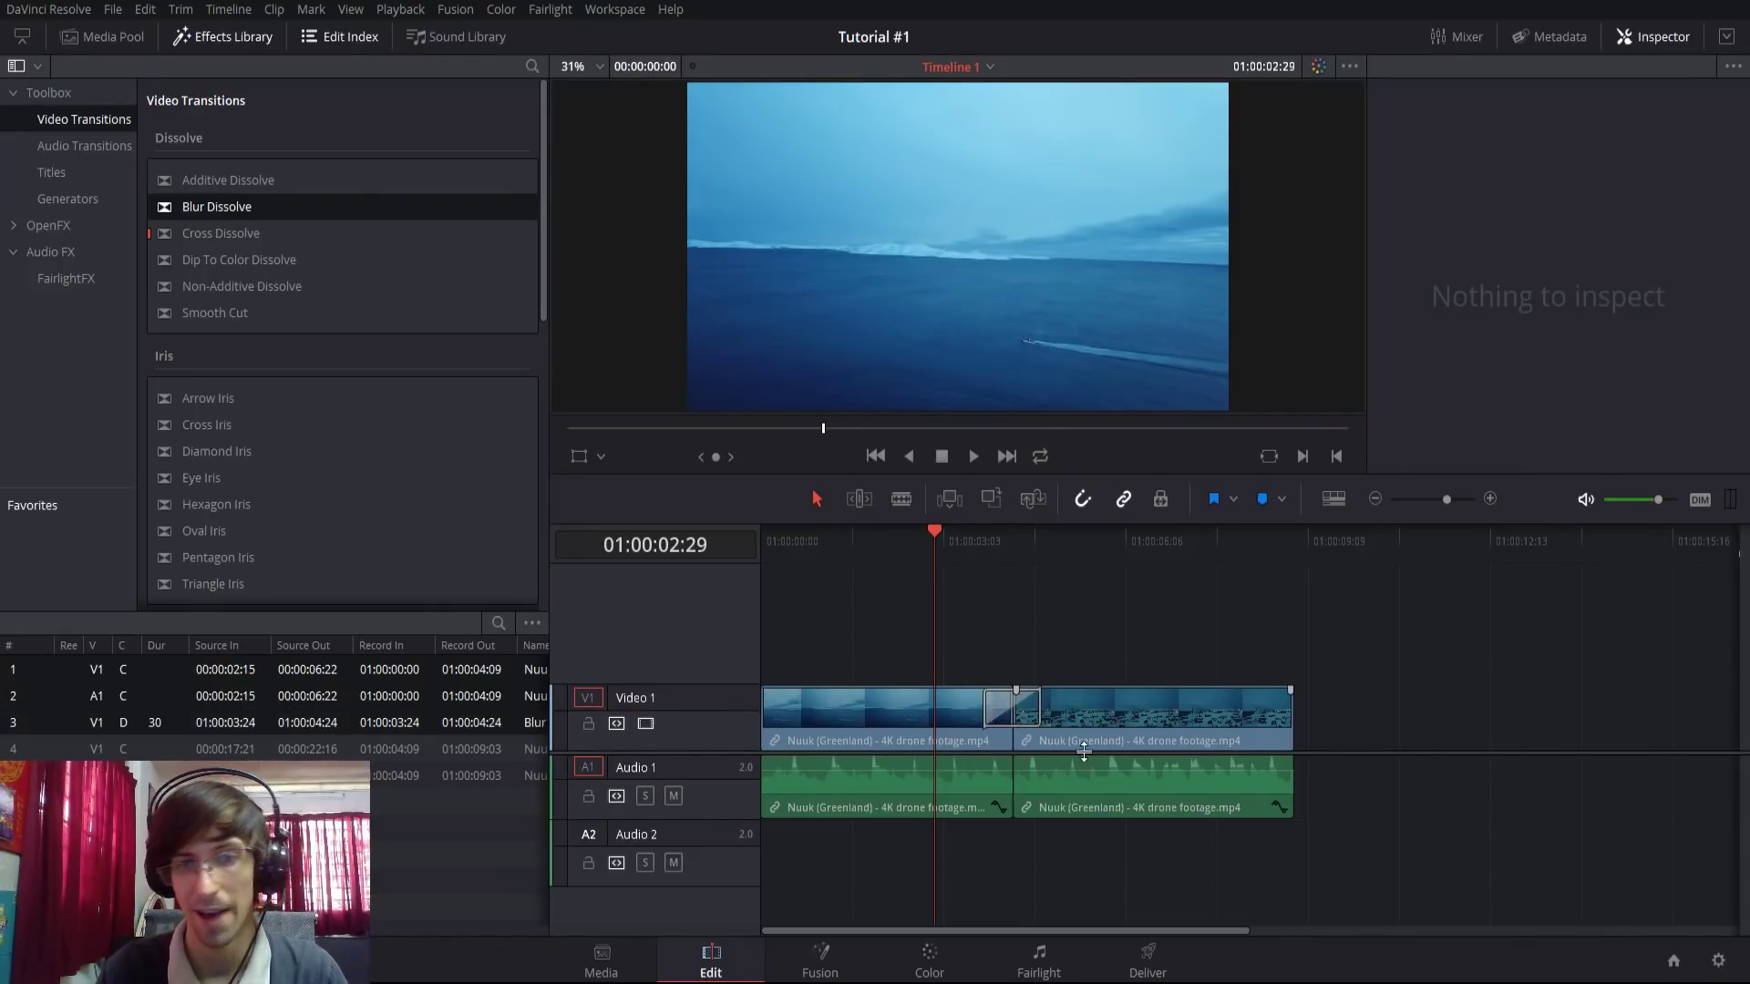
{"action": "key", "text": "Down"}
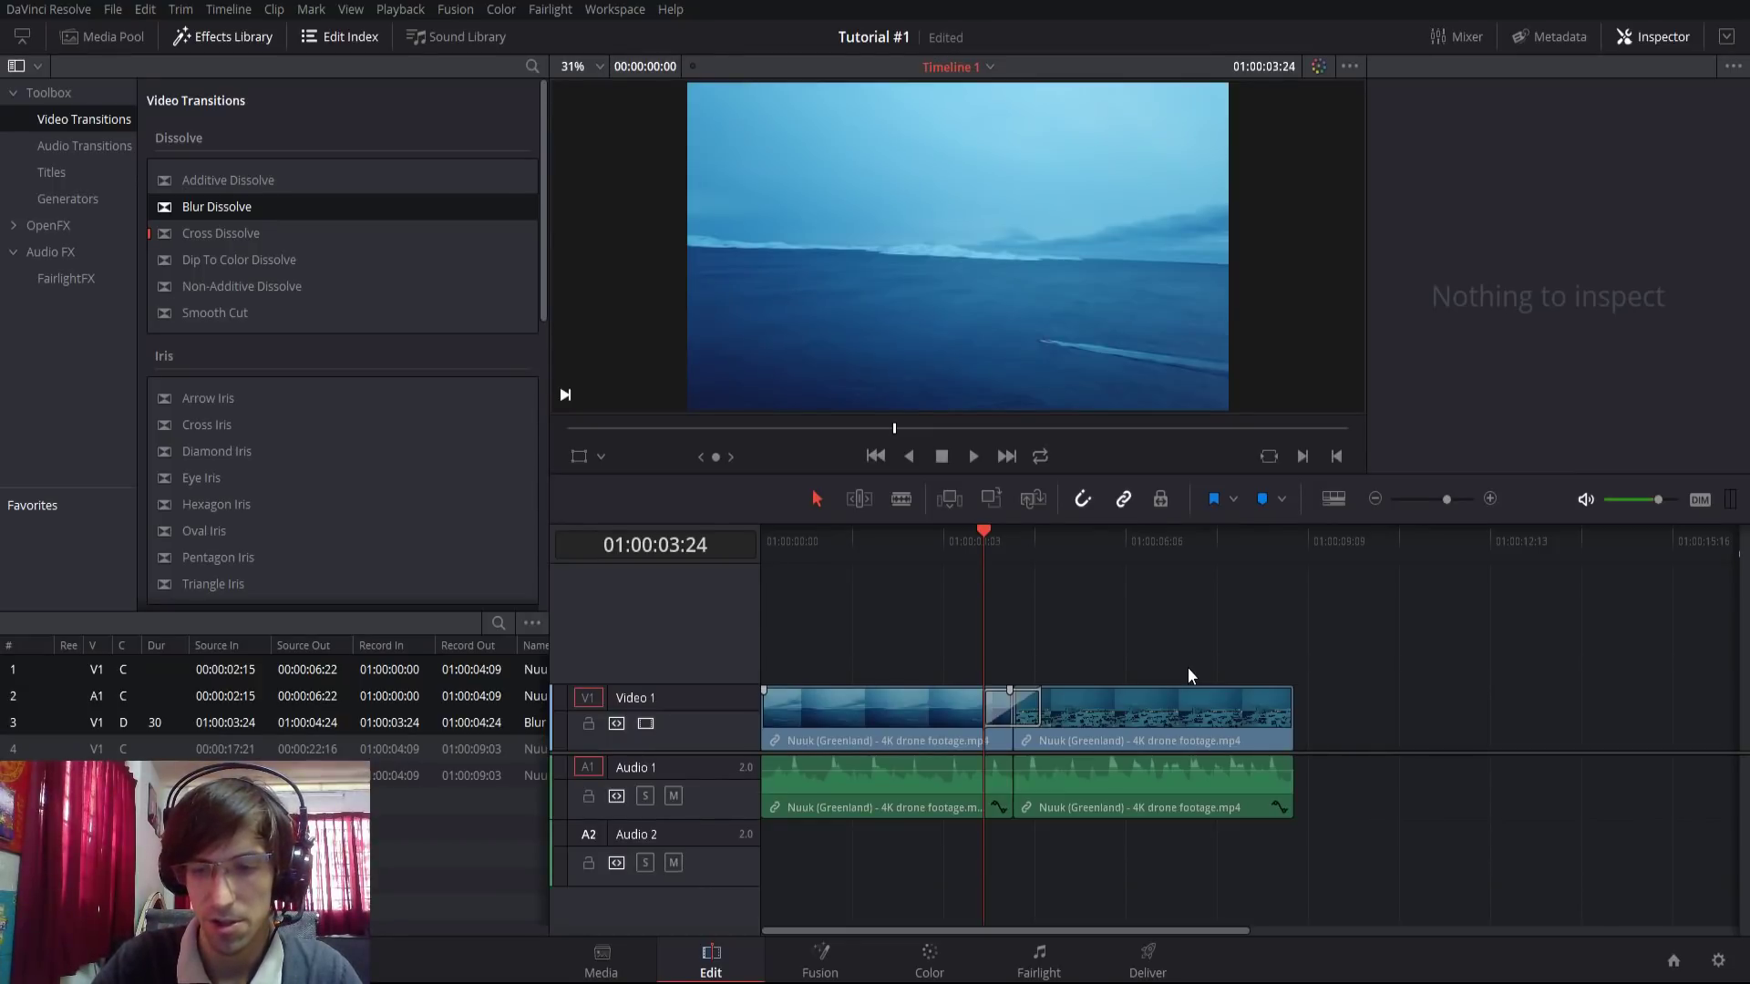
{"action": "key", "text": "space"}
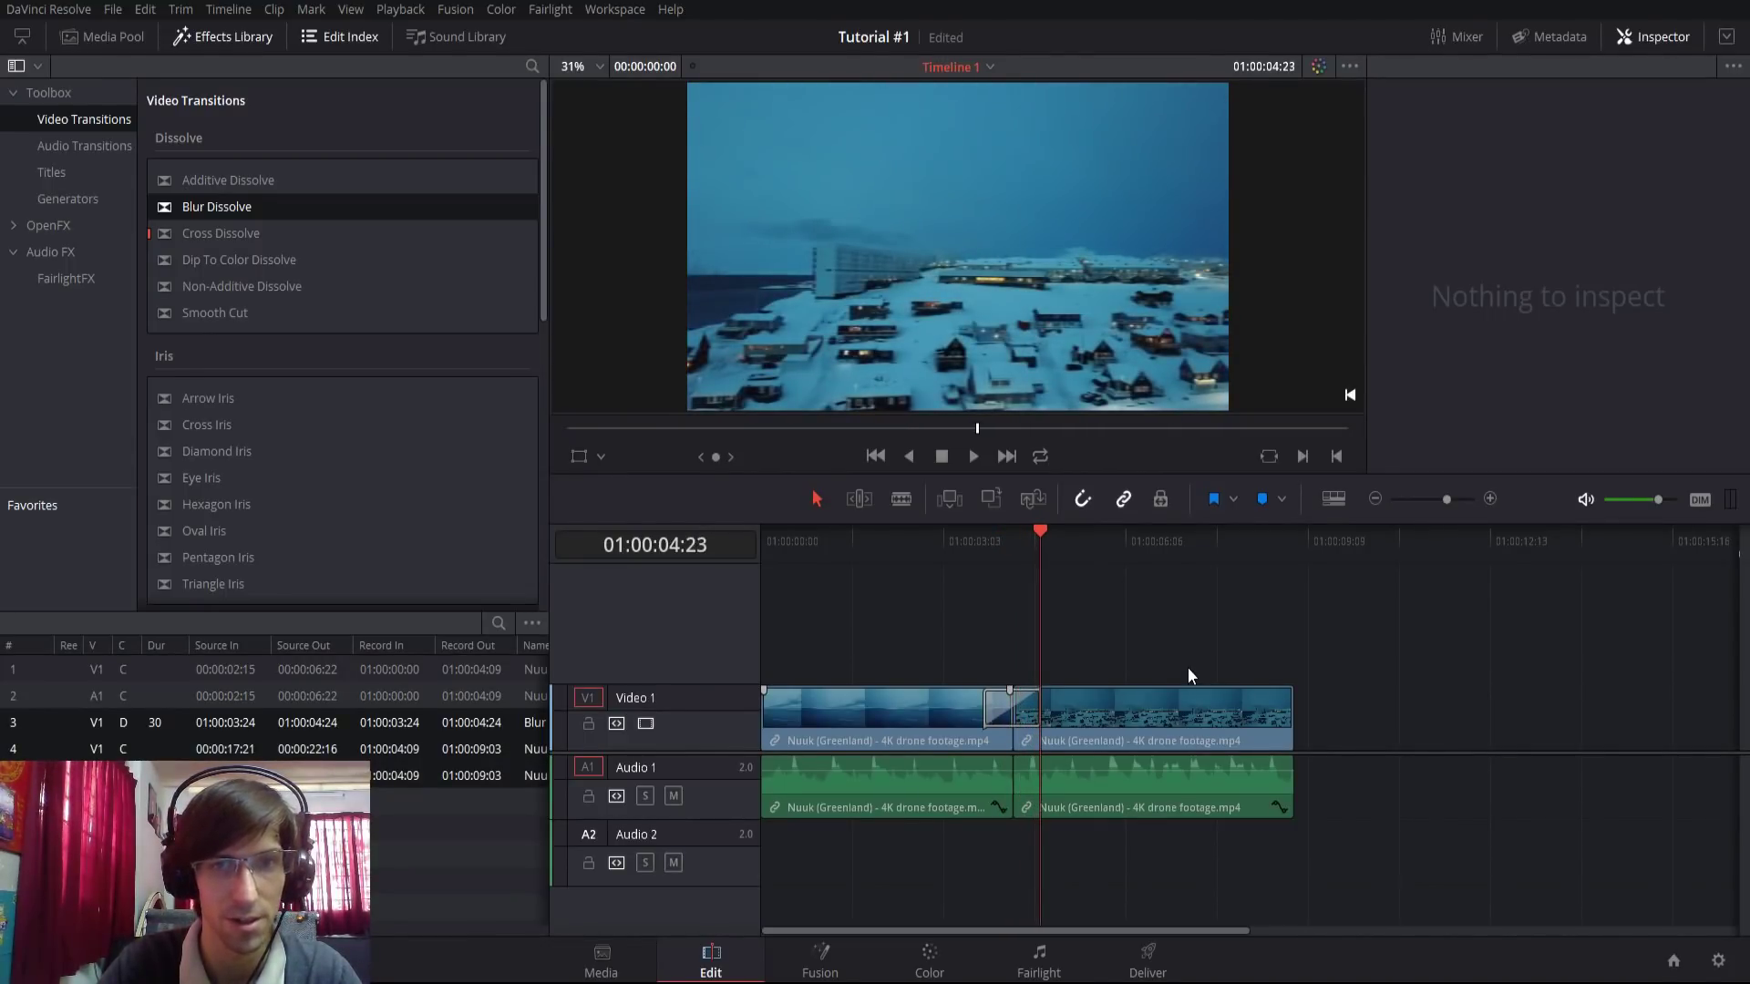
{"action": "key", "text": "Left"}
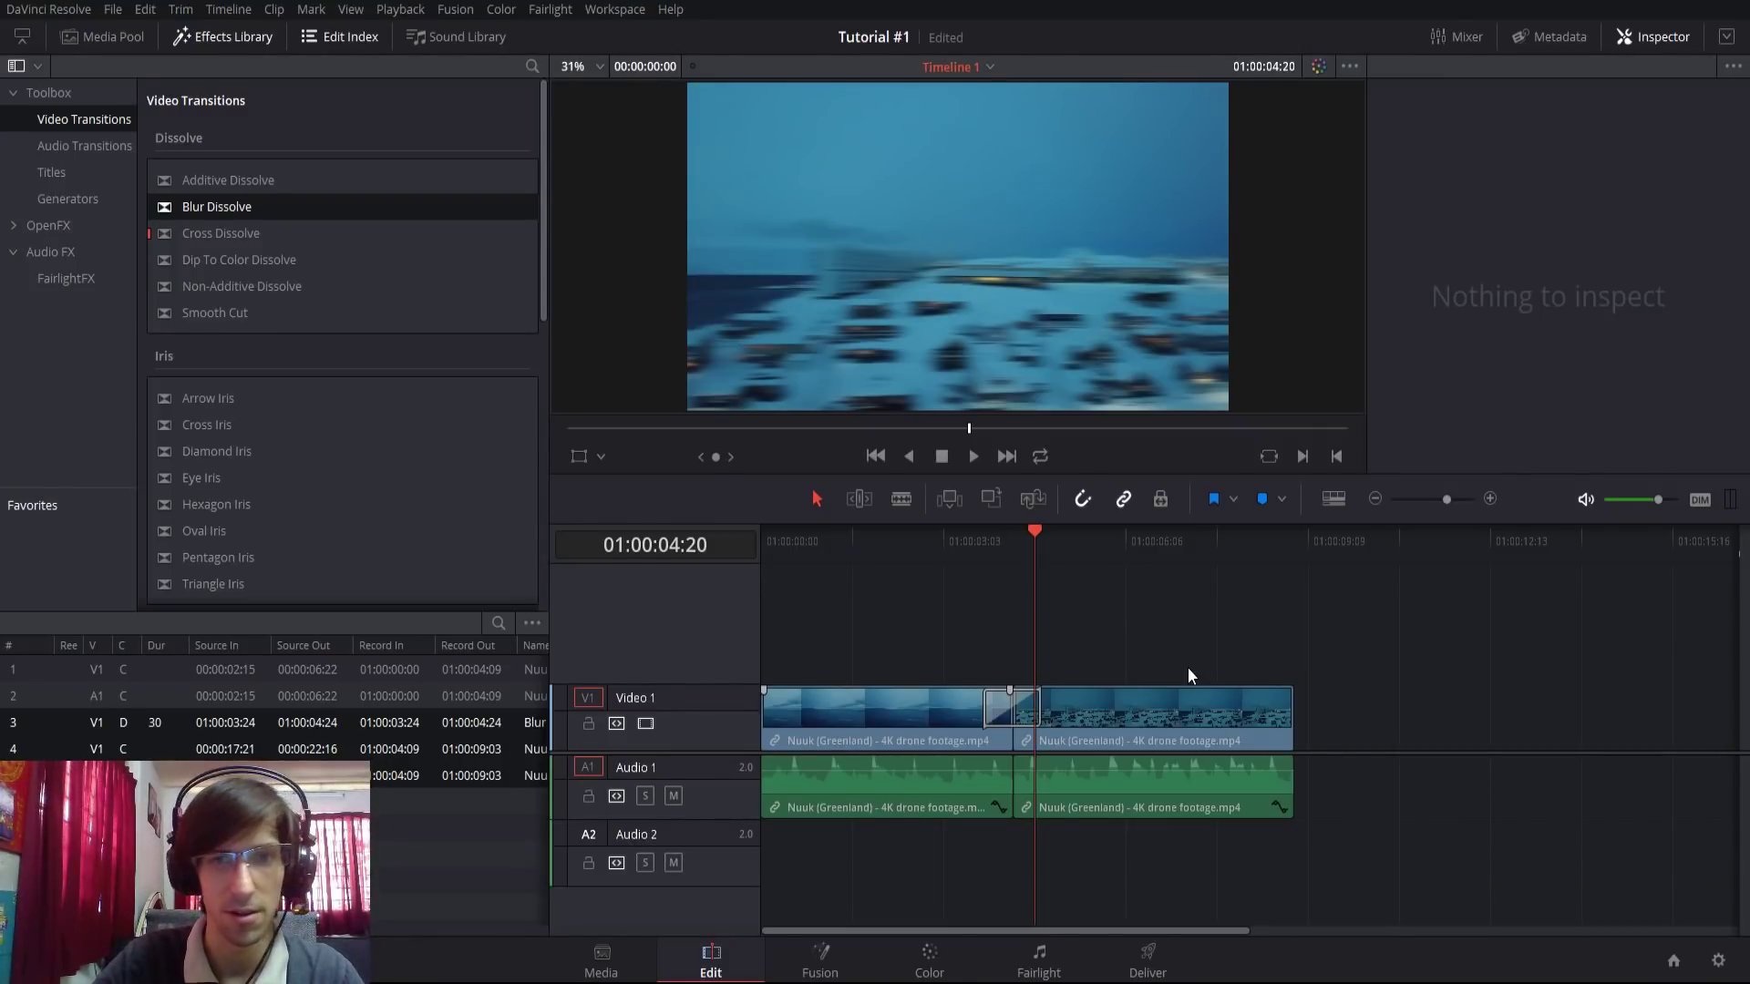
{"action": "key", "text": "Left"}
{"action": "key", "text": "Left"}
{"action": "key", "text": "Left"}
{"action": "key", "text": "Left"}
{"action": "key", "text": "Left"}
{"action": "key", "text": "Left"}
{"action": "key", "text": "Left"}
{"action": "key", "text": "Left"}
{"action": "key", "text": "Left"}
{"action": "key", "text": "Left"}
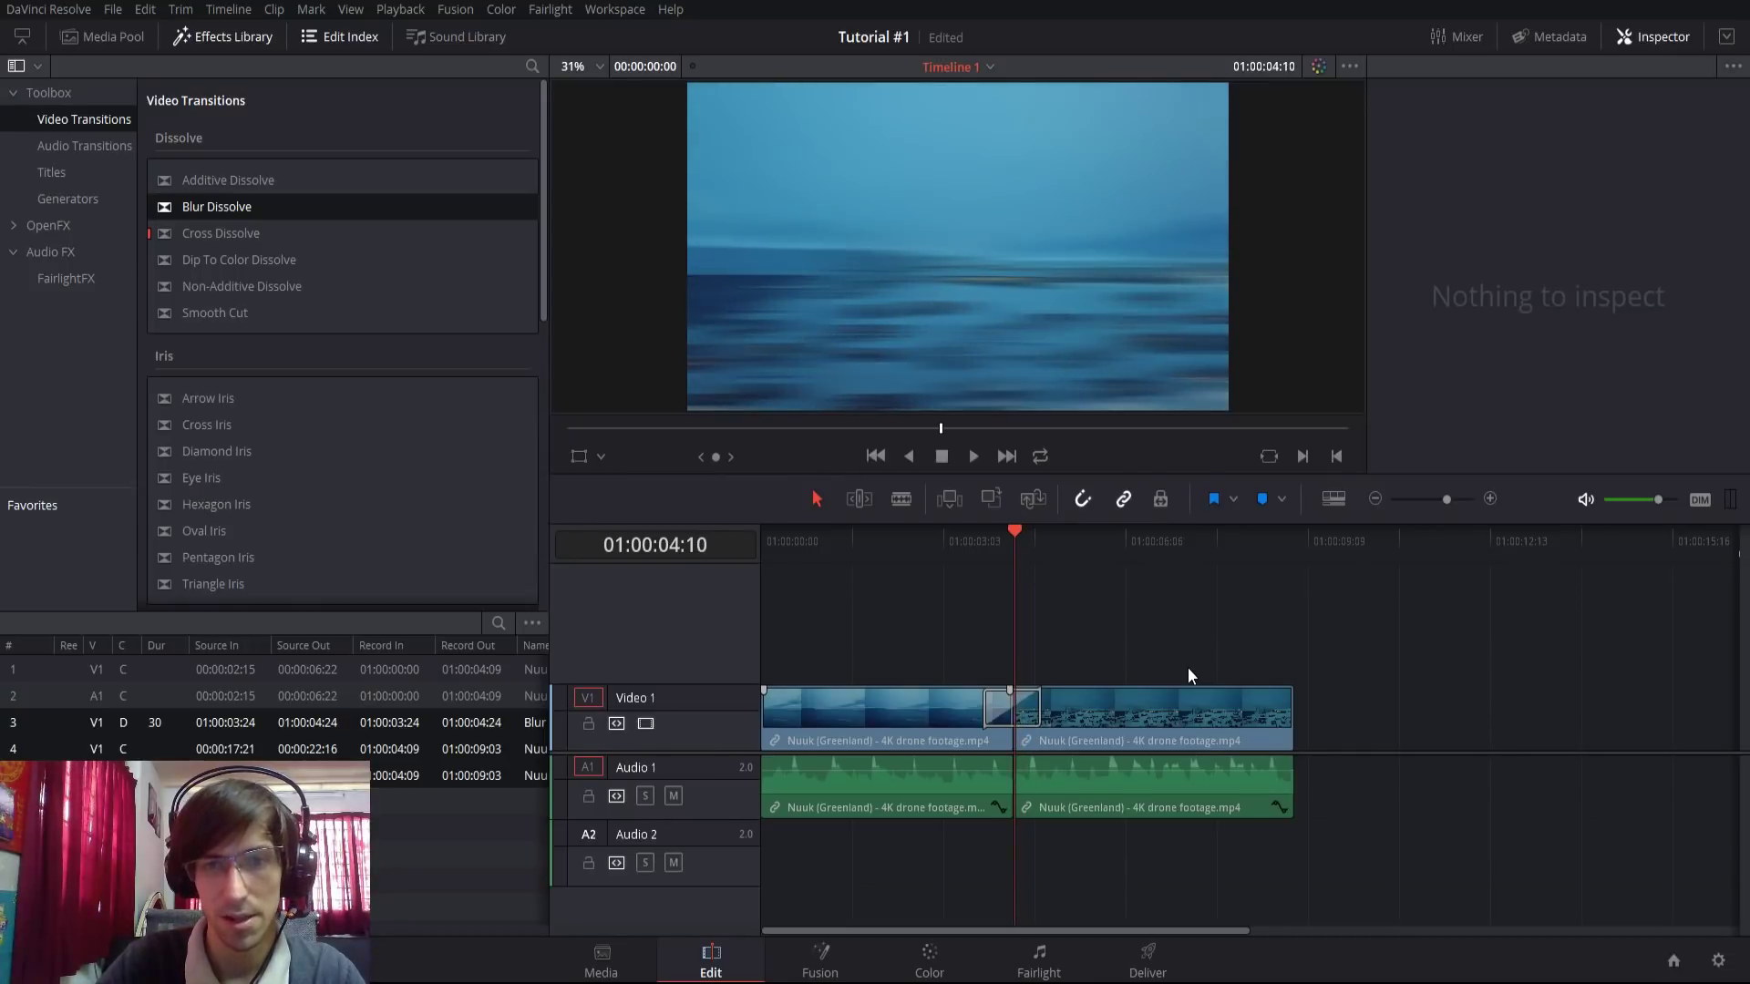
{"action": "key", "text": "Left"}
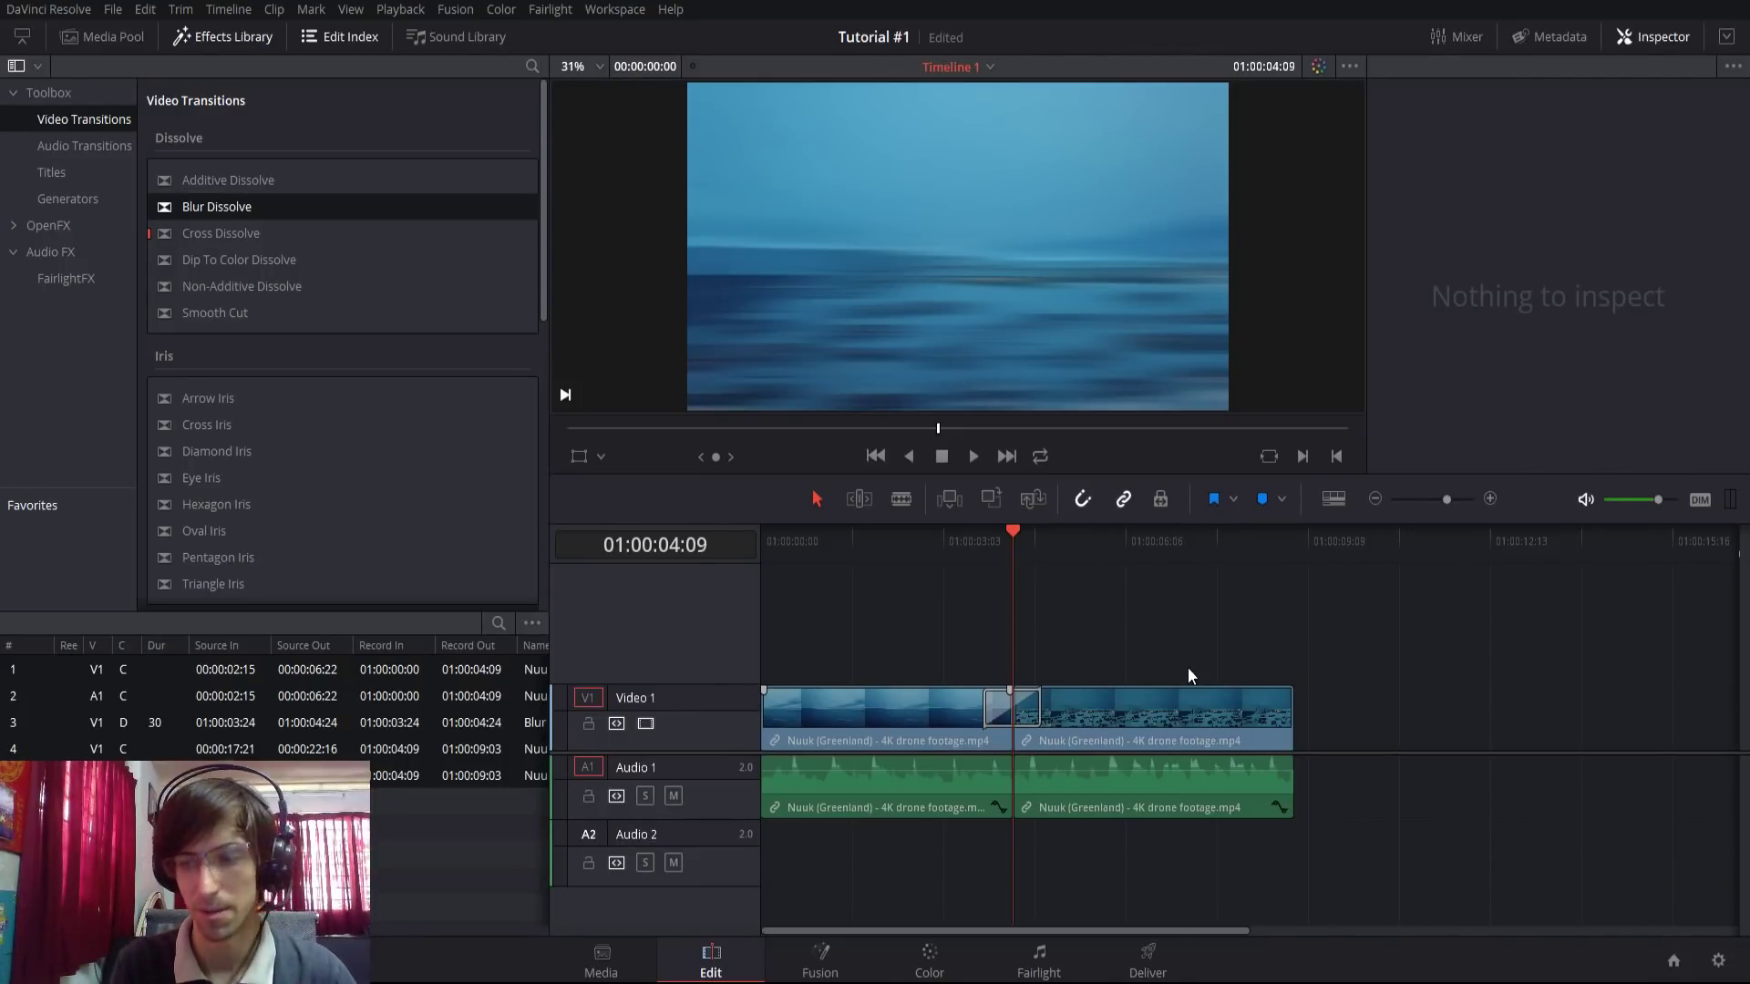
{"action": "key", "text": "Left"}
{"action": "key", "text": "Left"}
{"action": "key", "text": "Left"}
{"action": "key", "text": "Left"}
{"action": "key", "text": "Left"}
{"action": "key", "text": "Left"}
{"action": "key", "text": "Left"}
{"action": "key", "text": "Left"}
{"action": "key", "text": "Left"}
{"action": "key", "text": "Left"}
{"action": "key", "text": "Left"}
{"action": "key", "text": "Left"}
{"action": "key", "text": "Left"}
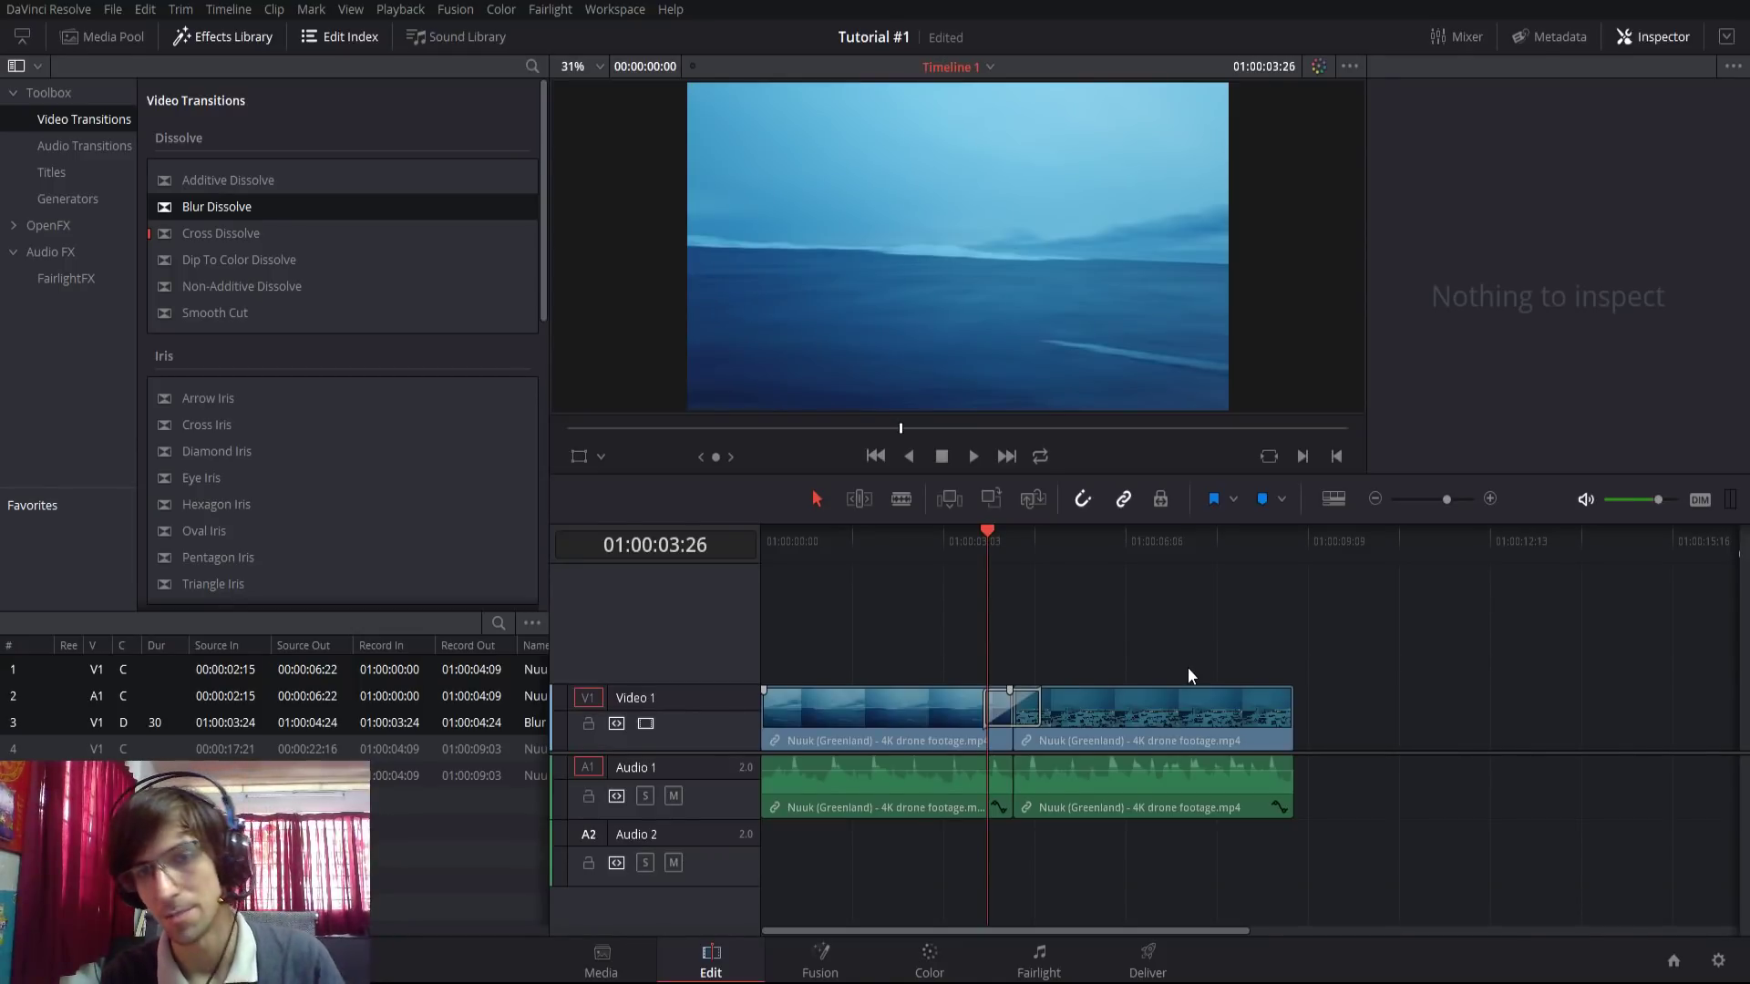
{"action": "key", "text": "Right"}
{"action": "key", "text": "Right"}
{"action": "key", "text": "Right"}
{"action": "key", "text": "Right"}
{"action": "key", "text": "Right"}
{"action": "key", "text": "Right"}
{"action": "key", "text": "Right"}
{"action": "key", "text": "Right"}
{"action": "key", "text": "Right"}
{"action": "key", "text": "Right"}
{"action": "key", "text": "Right"}
{"action": "key", "text": "Right"}
{"action": "key", "text": "Right"}
{"action": "key", "text": "Right"}
{"action": "key", "text": "Right"}
{"action": "key", "text": "Right"}
{"action": "key", "text": "Right"}
{"action": "key", "text": "Right"}
{"action": "key", "text": "Right"}
{"action": "key", "text": "Right"}
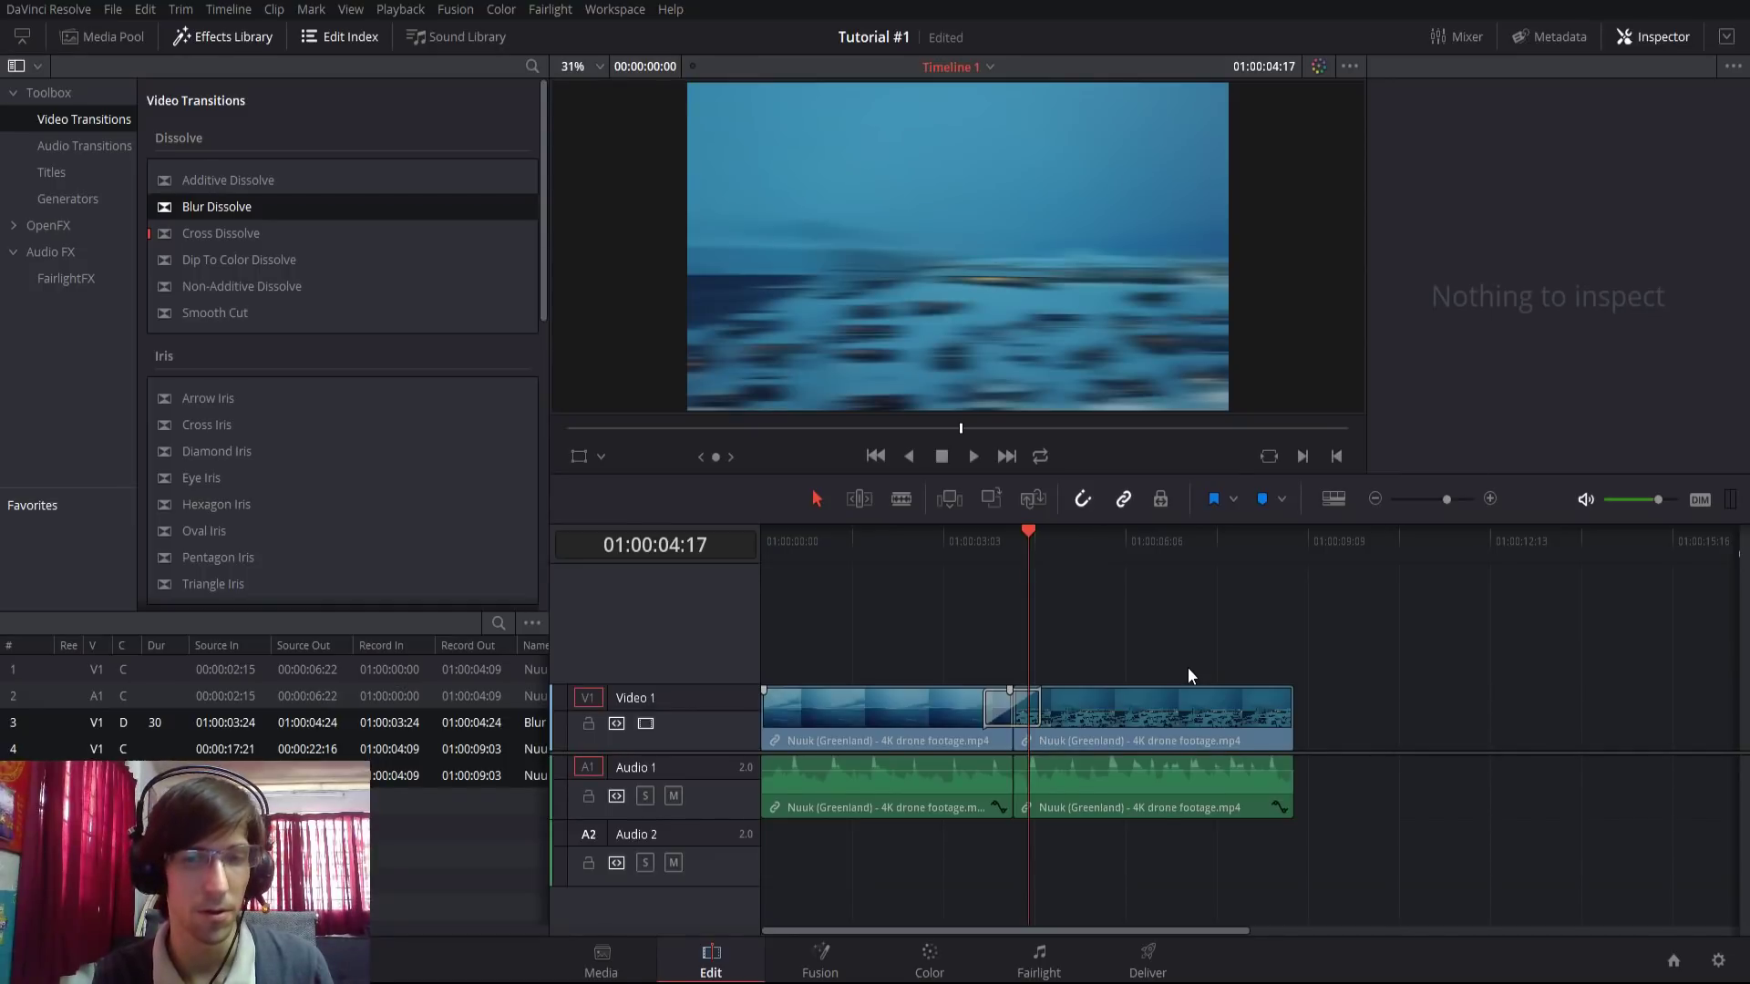
{"action": "key", "text": "Up"}
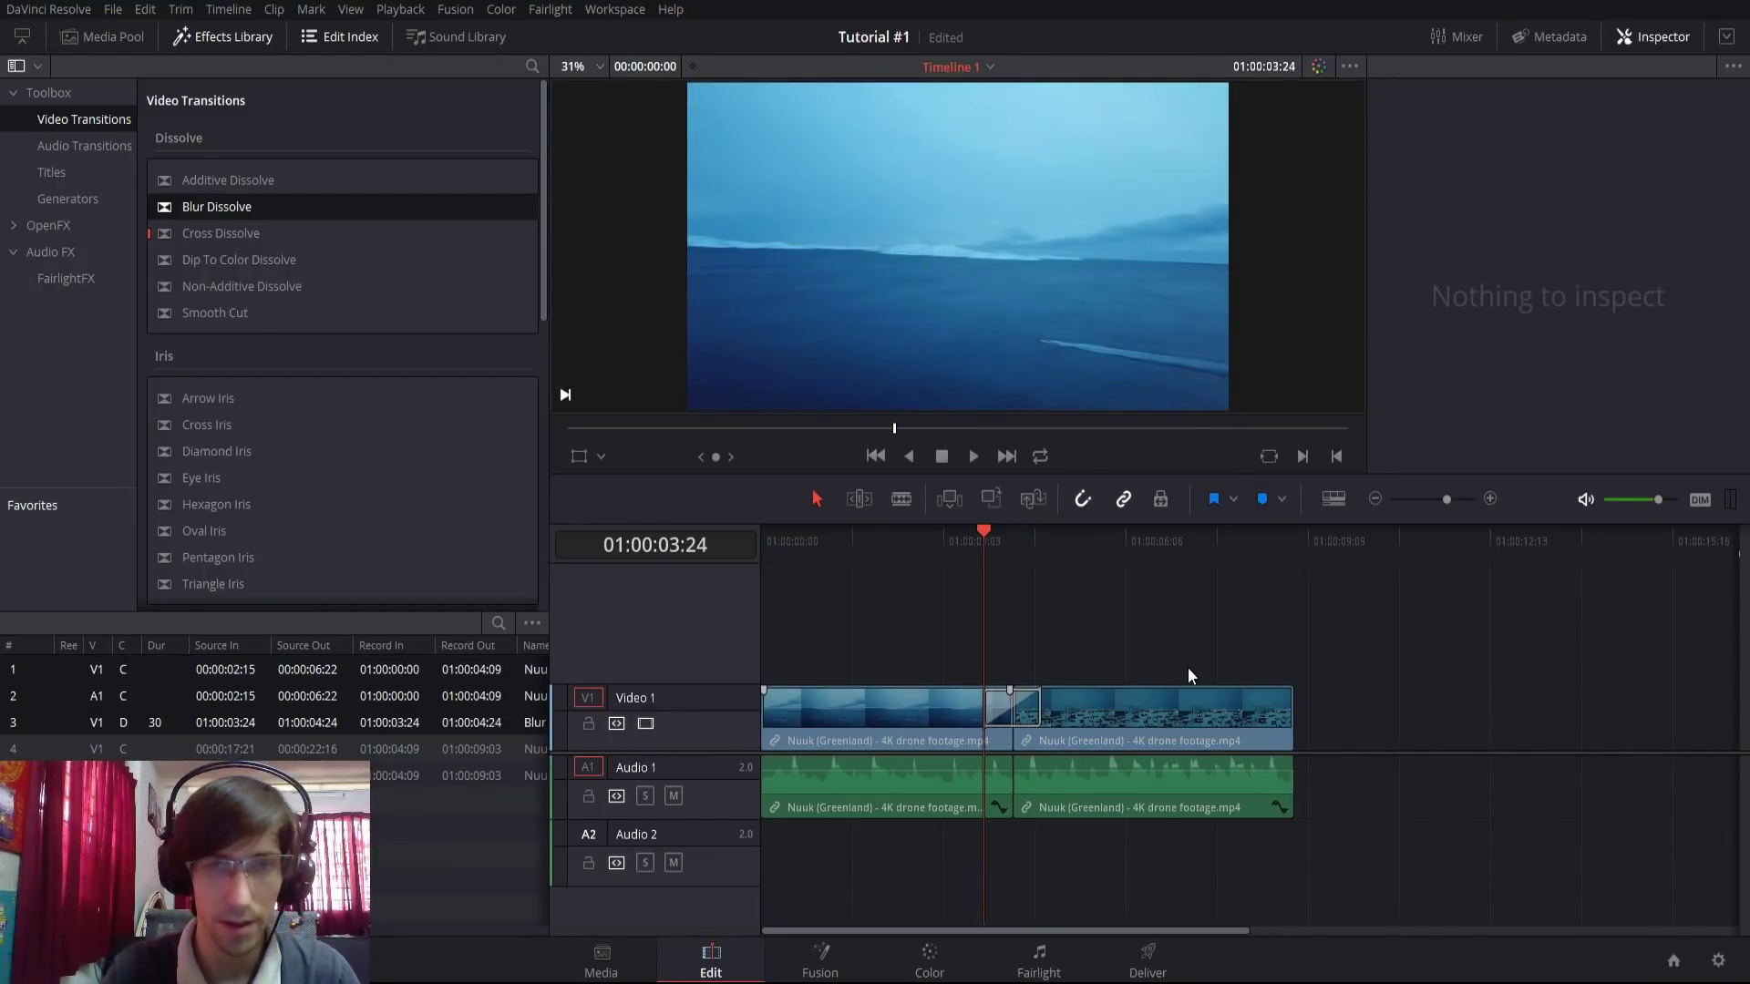
{"action": "key", "text": "space"}
{"action": "key", "text": "space"}
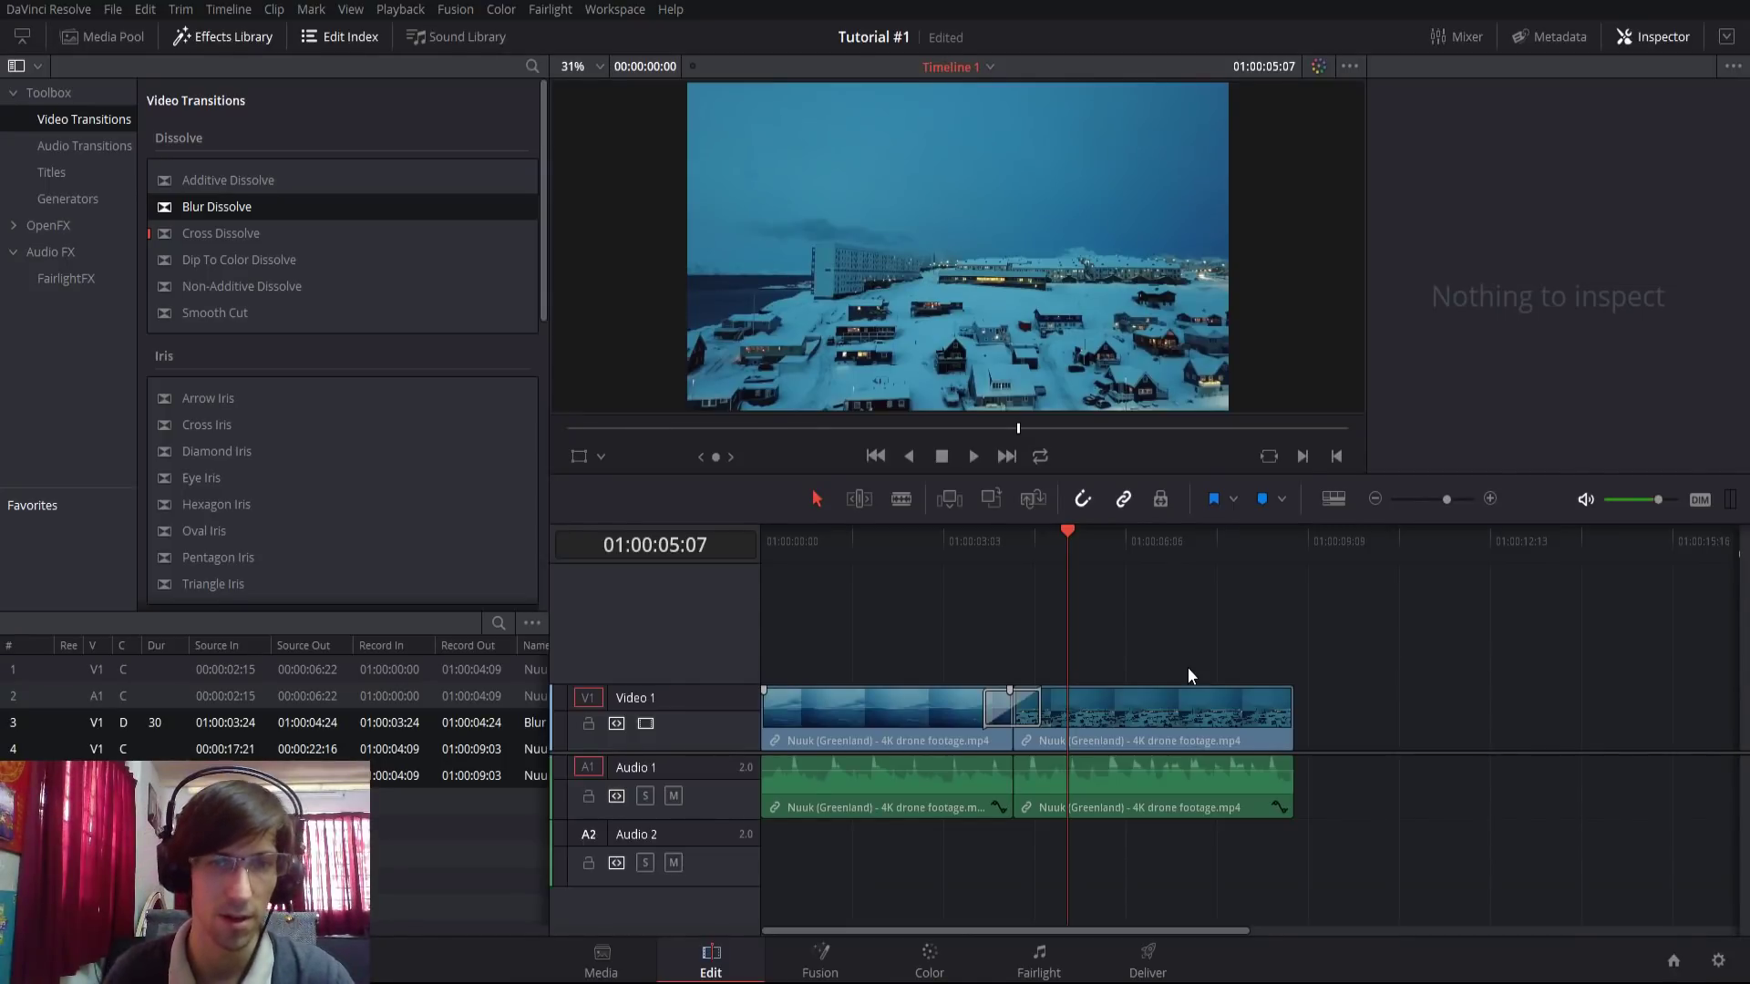
Remove the Blur Dissolve and add a 30-frame Cross Dissolve at the cut.
{"action": "key", "text": "ctrl+z"}
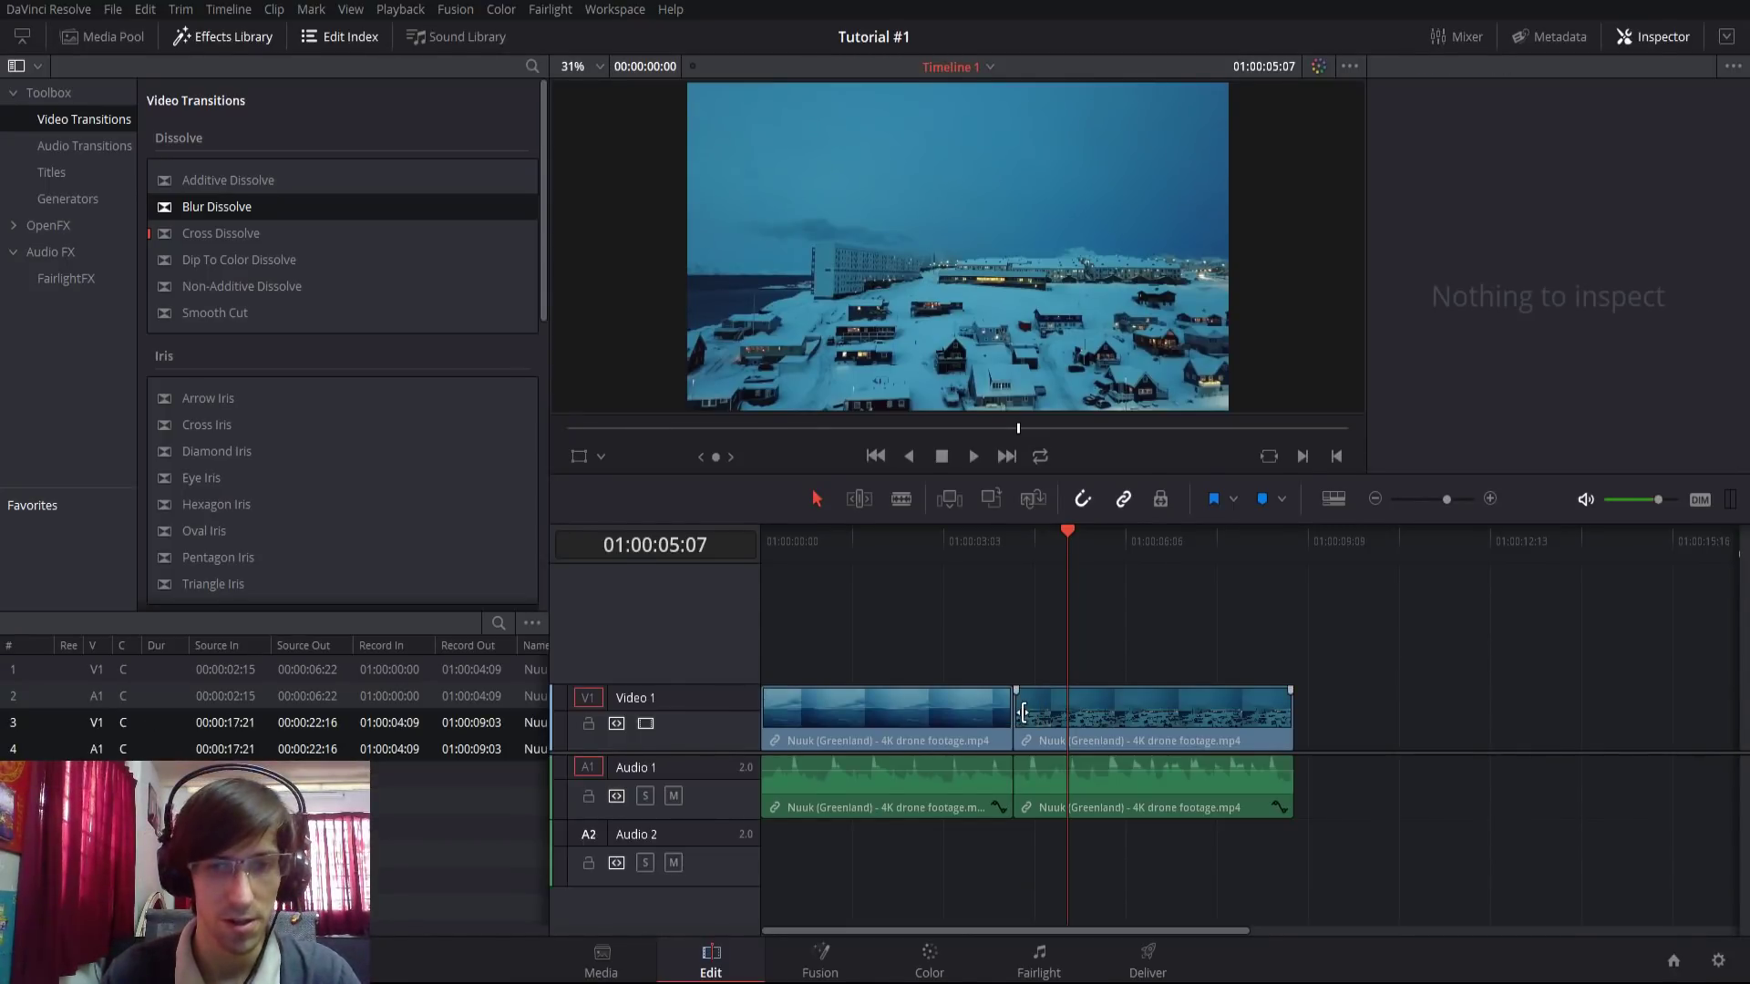
{"action": "left_click", "coordinate": [1009, 707]}
{"action": "right_click", "coordinate": [1012, 713]}
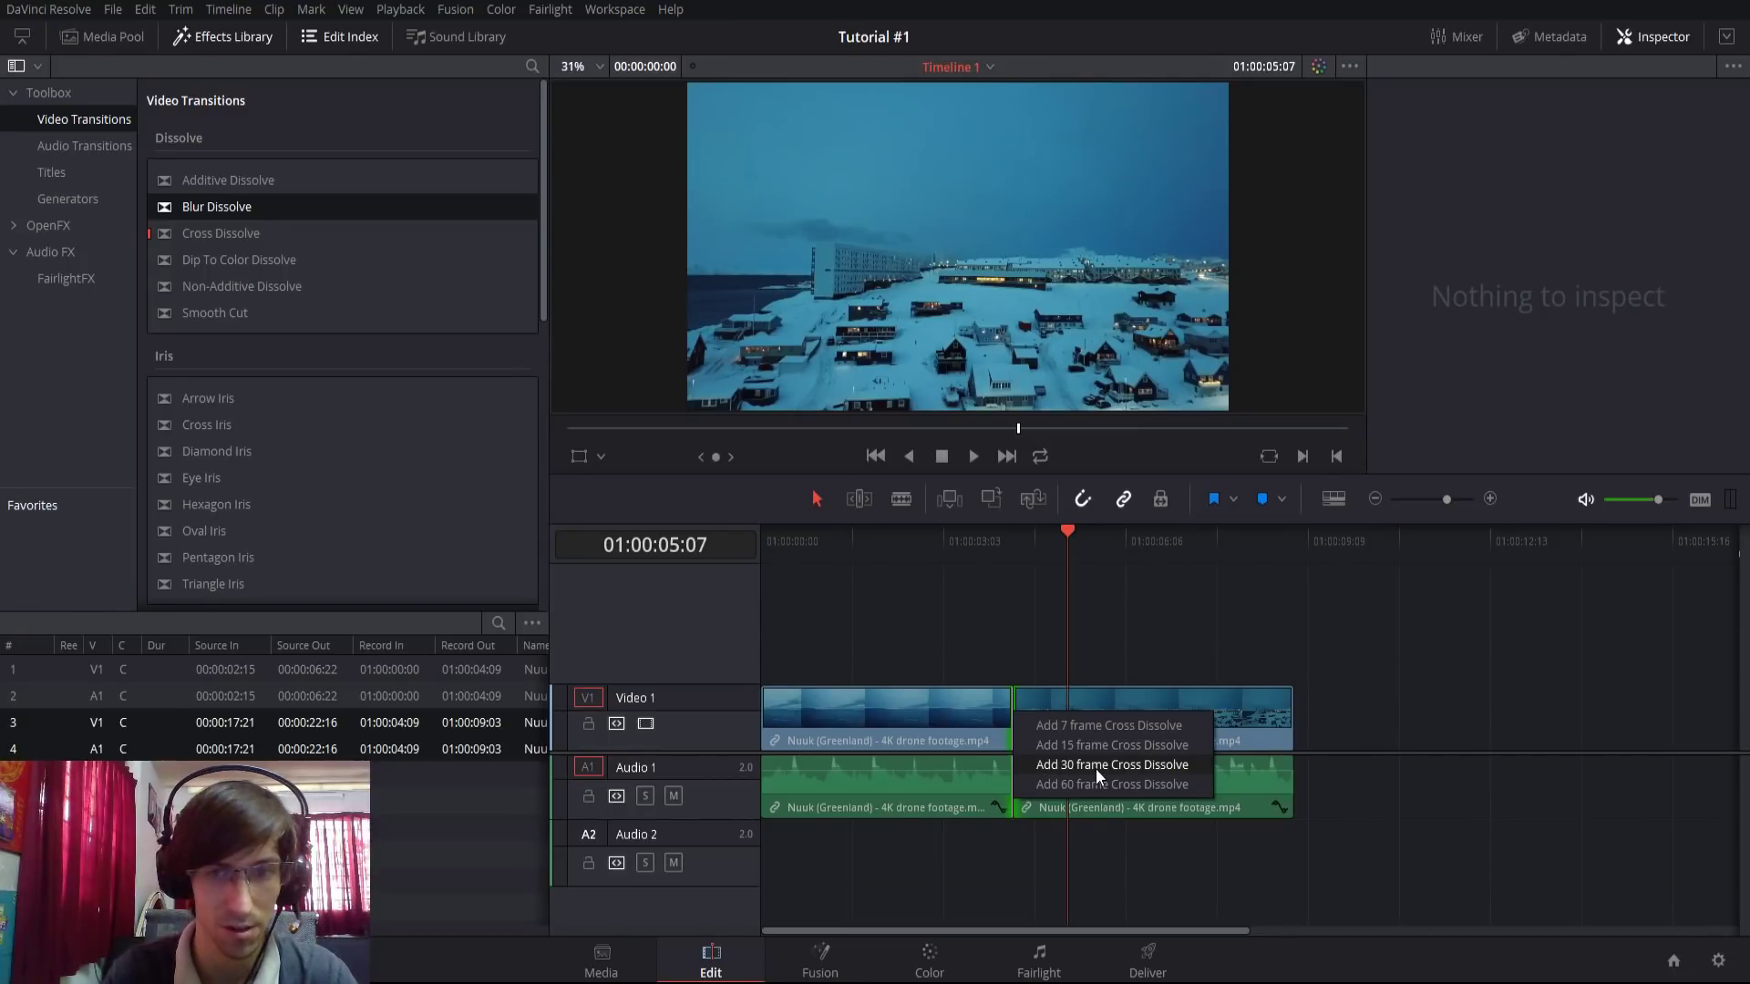
{"action": "left_click", "coordinate": [1095, 765]}
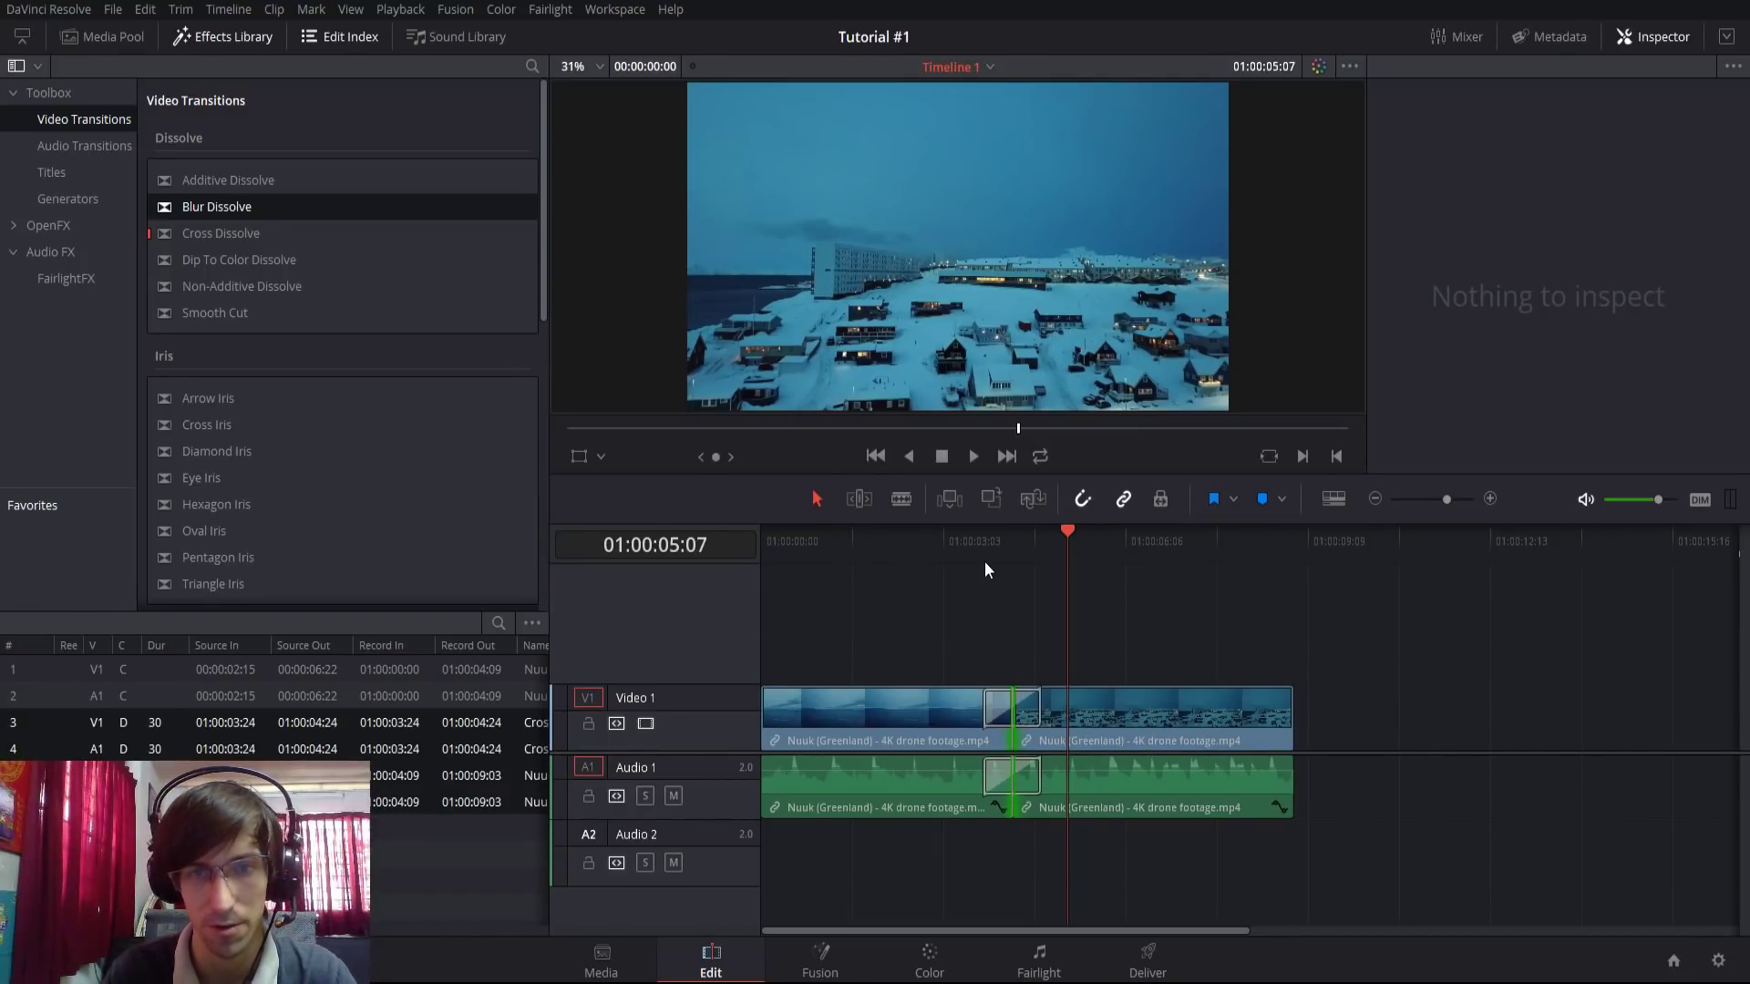
Play the Cross Dissolve from its start, then remove it to leave a plain cut.
{"action": "left_click", "coordinate": [981, 555]}
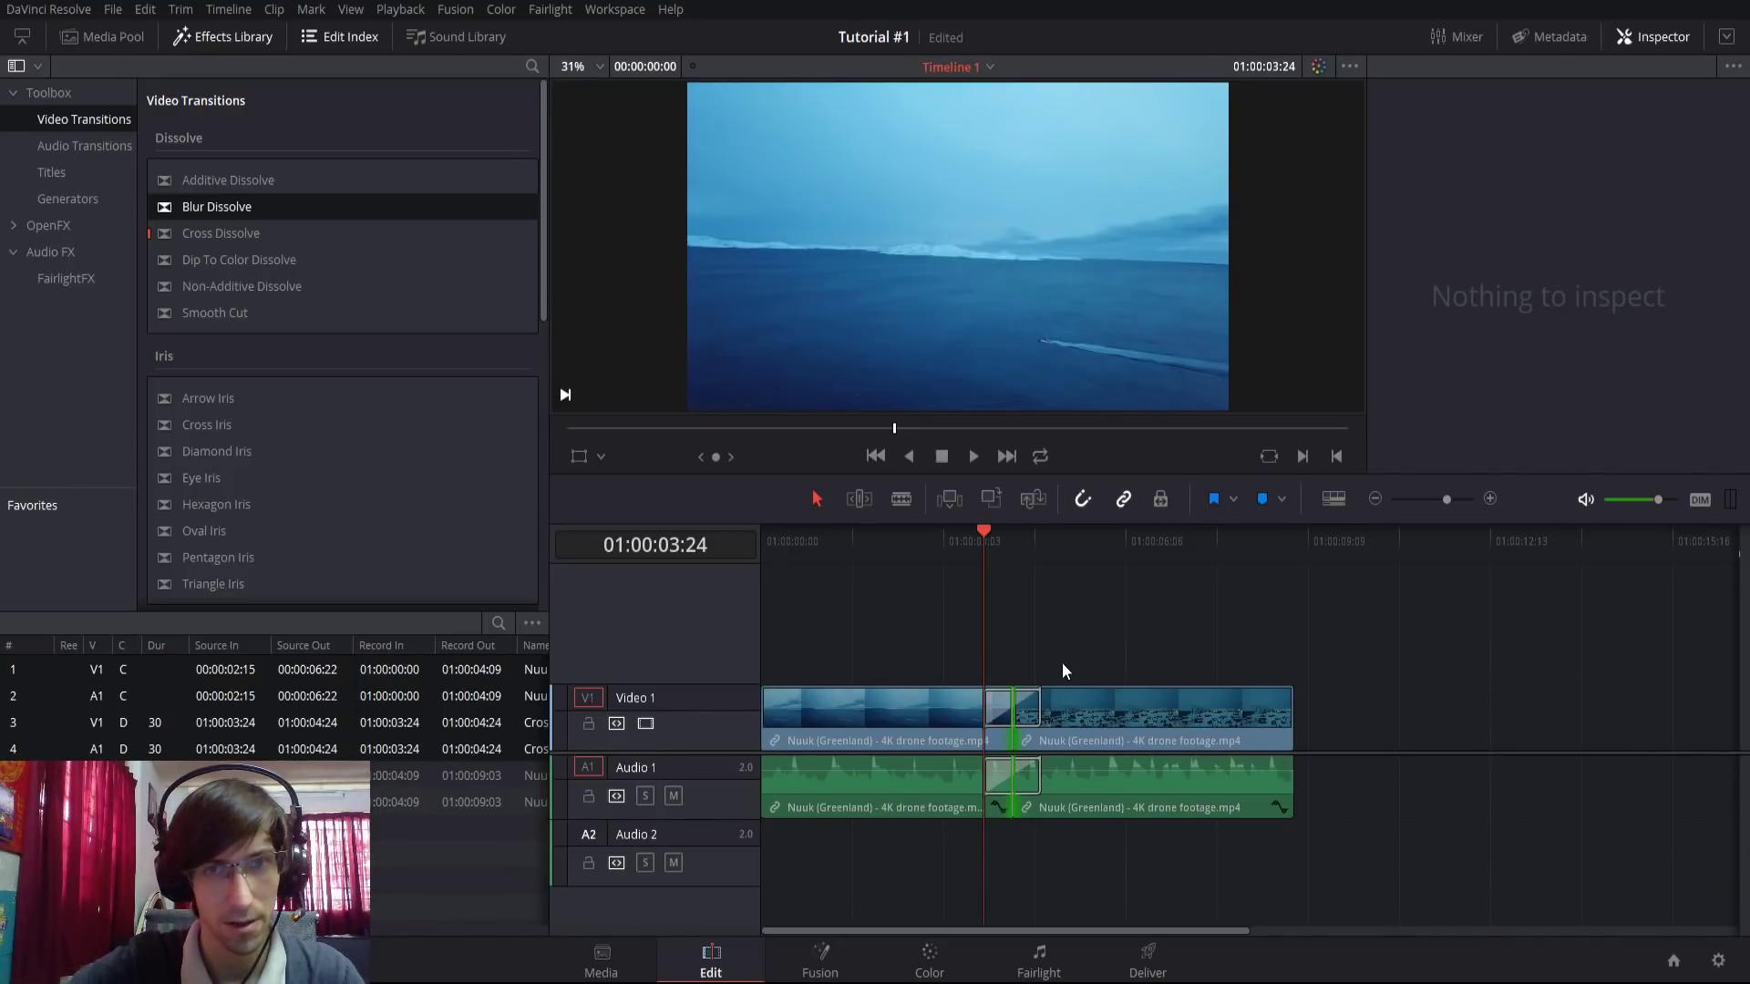
{"action": "key", "text": "space"}
{"action": "key", "text": "space"}
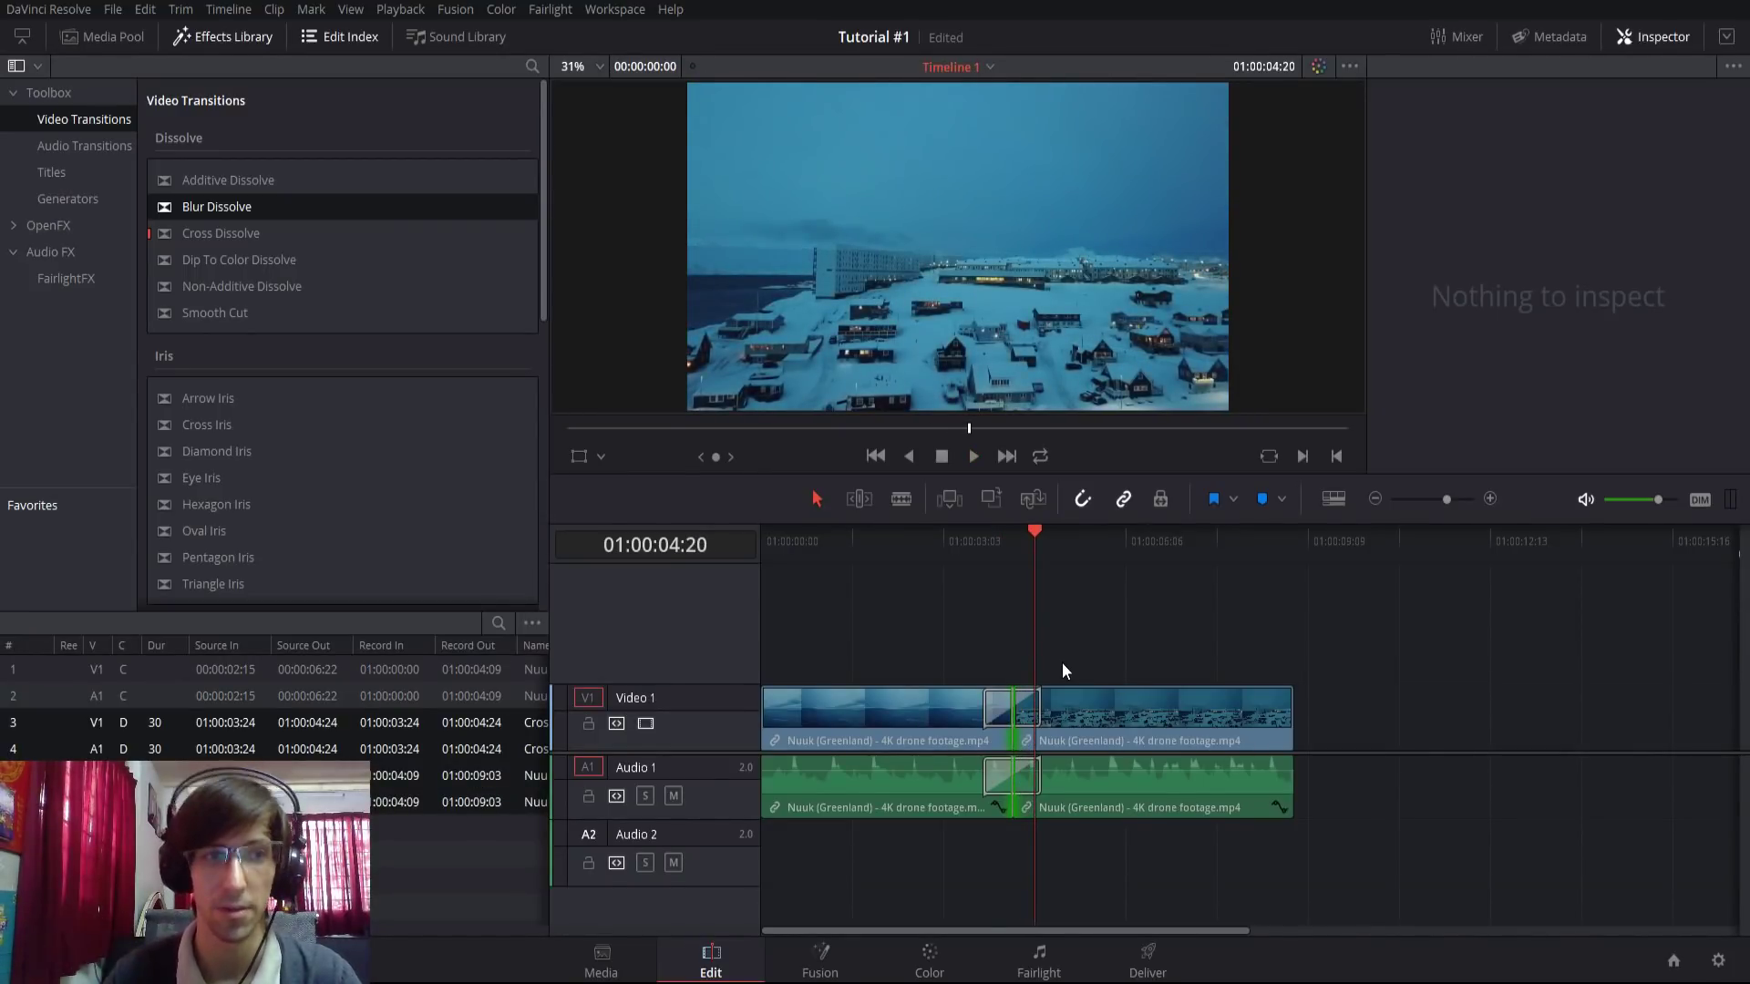
{"action": "key", "text": "ctrl+z"}
{"action": "scroll", "coordinate": [273, 305], "scroll_direction": "down", "scroll_amount": 1}
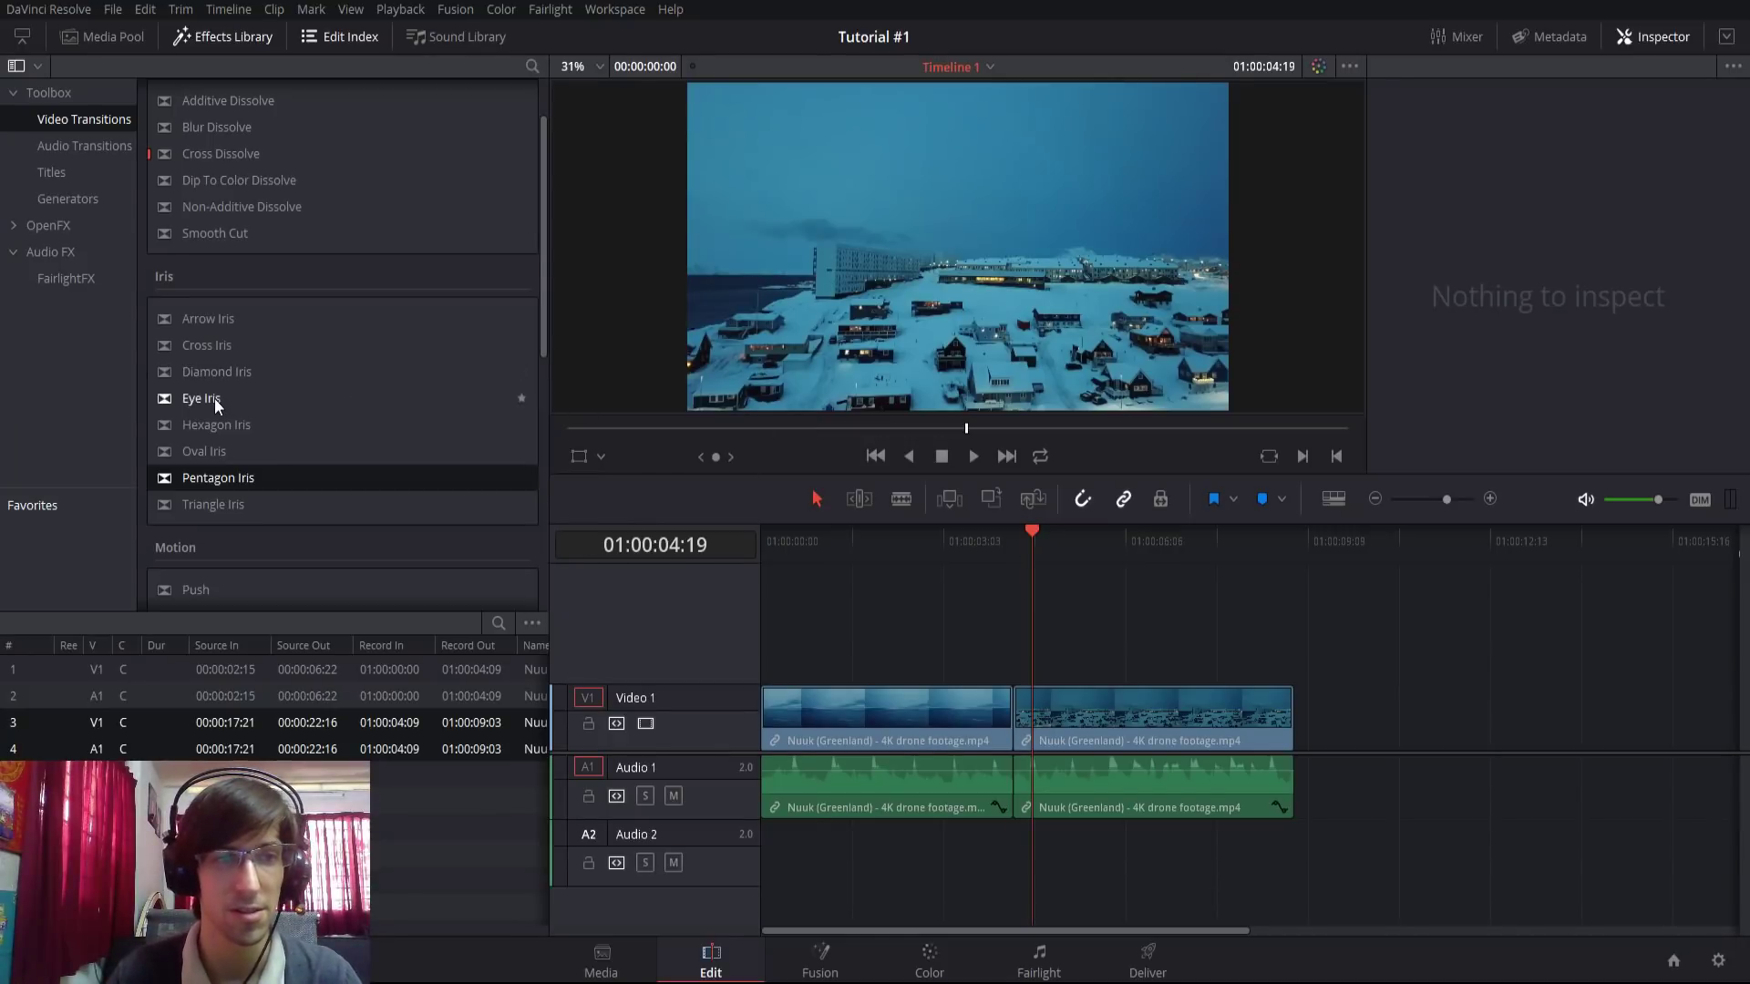
{"action": "left_click_drag", "start_coordinate": [215, 398], "coordinate": [1011, 710]}
{"action": "left_click", "coordinate": [985, 542]}
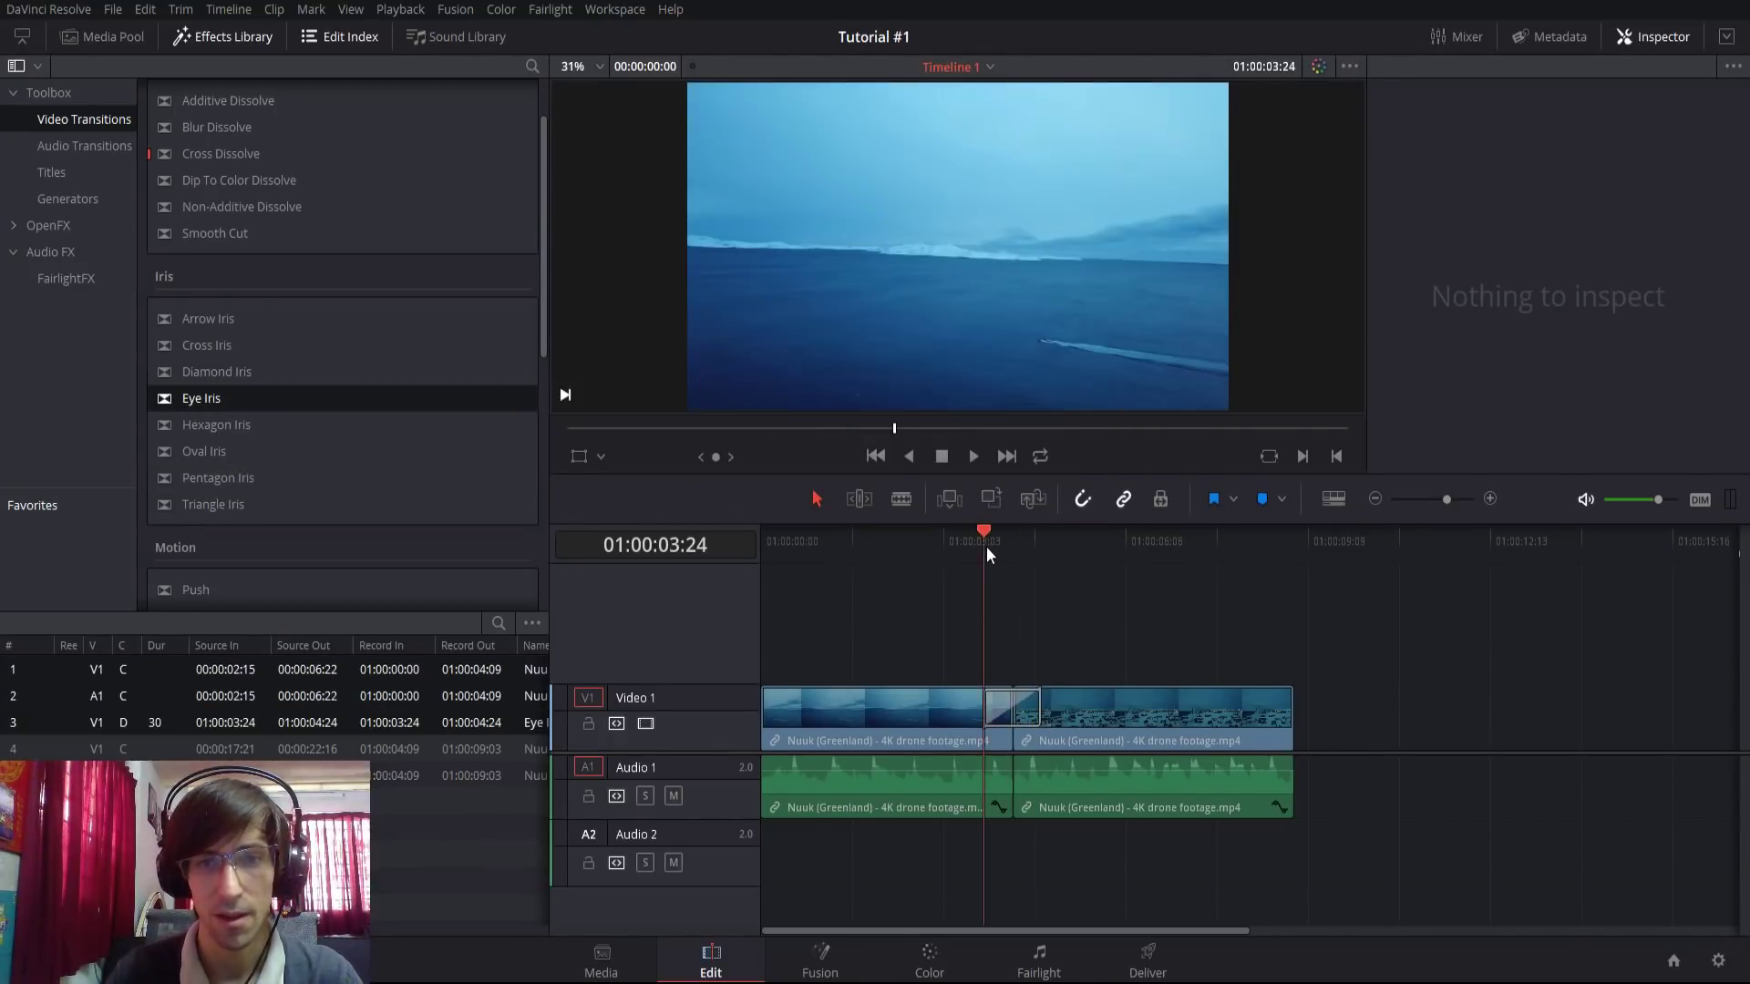
{"action": "key", "text": "space"}
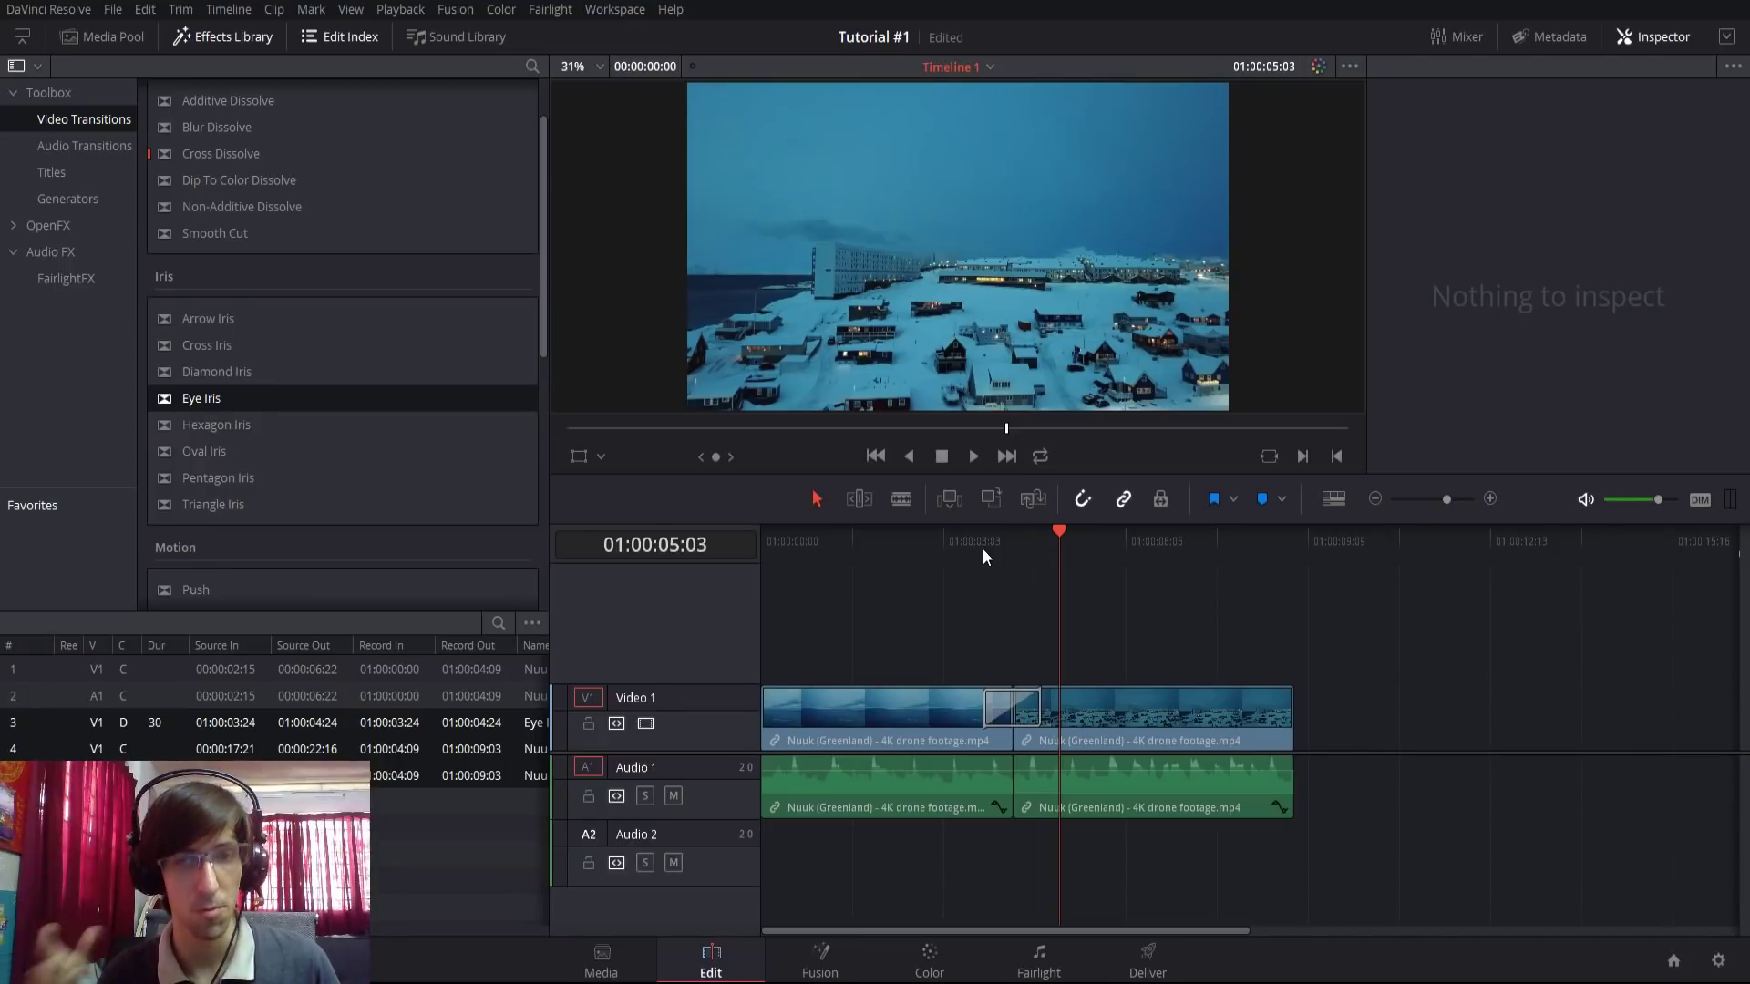
{"action": "left_click", "coordinate": [983, 552]}
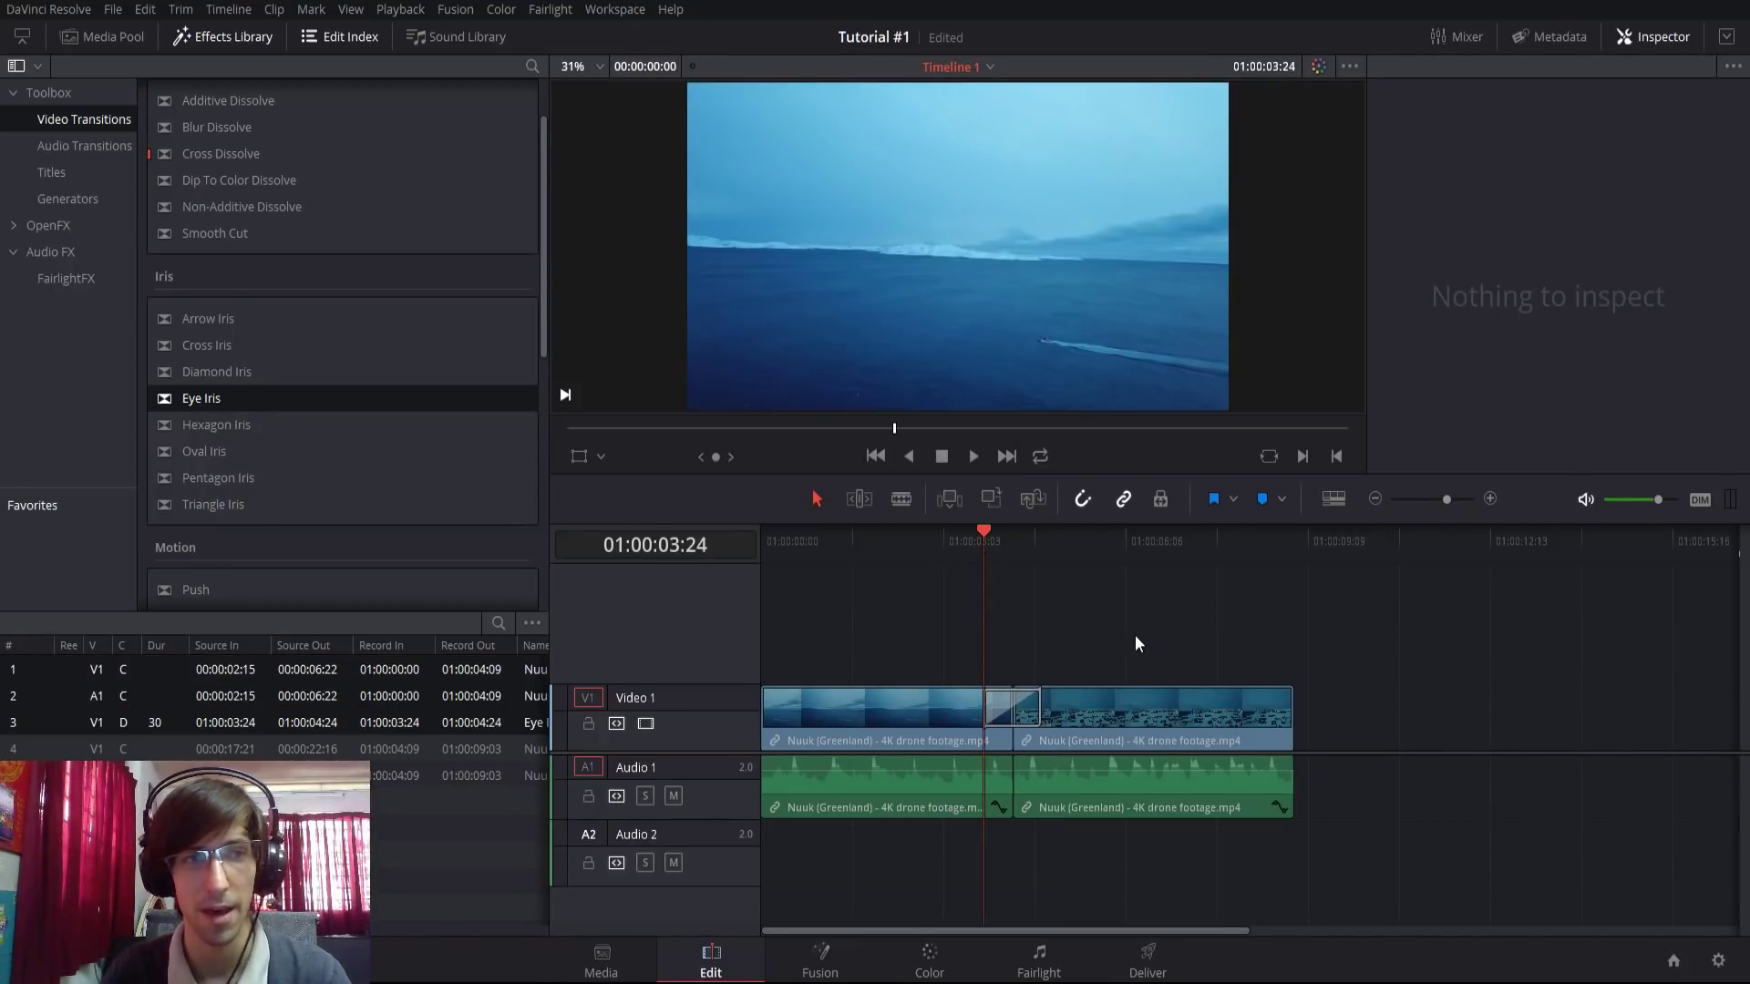
{"action": "key", "text": "space"}
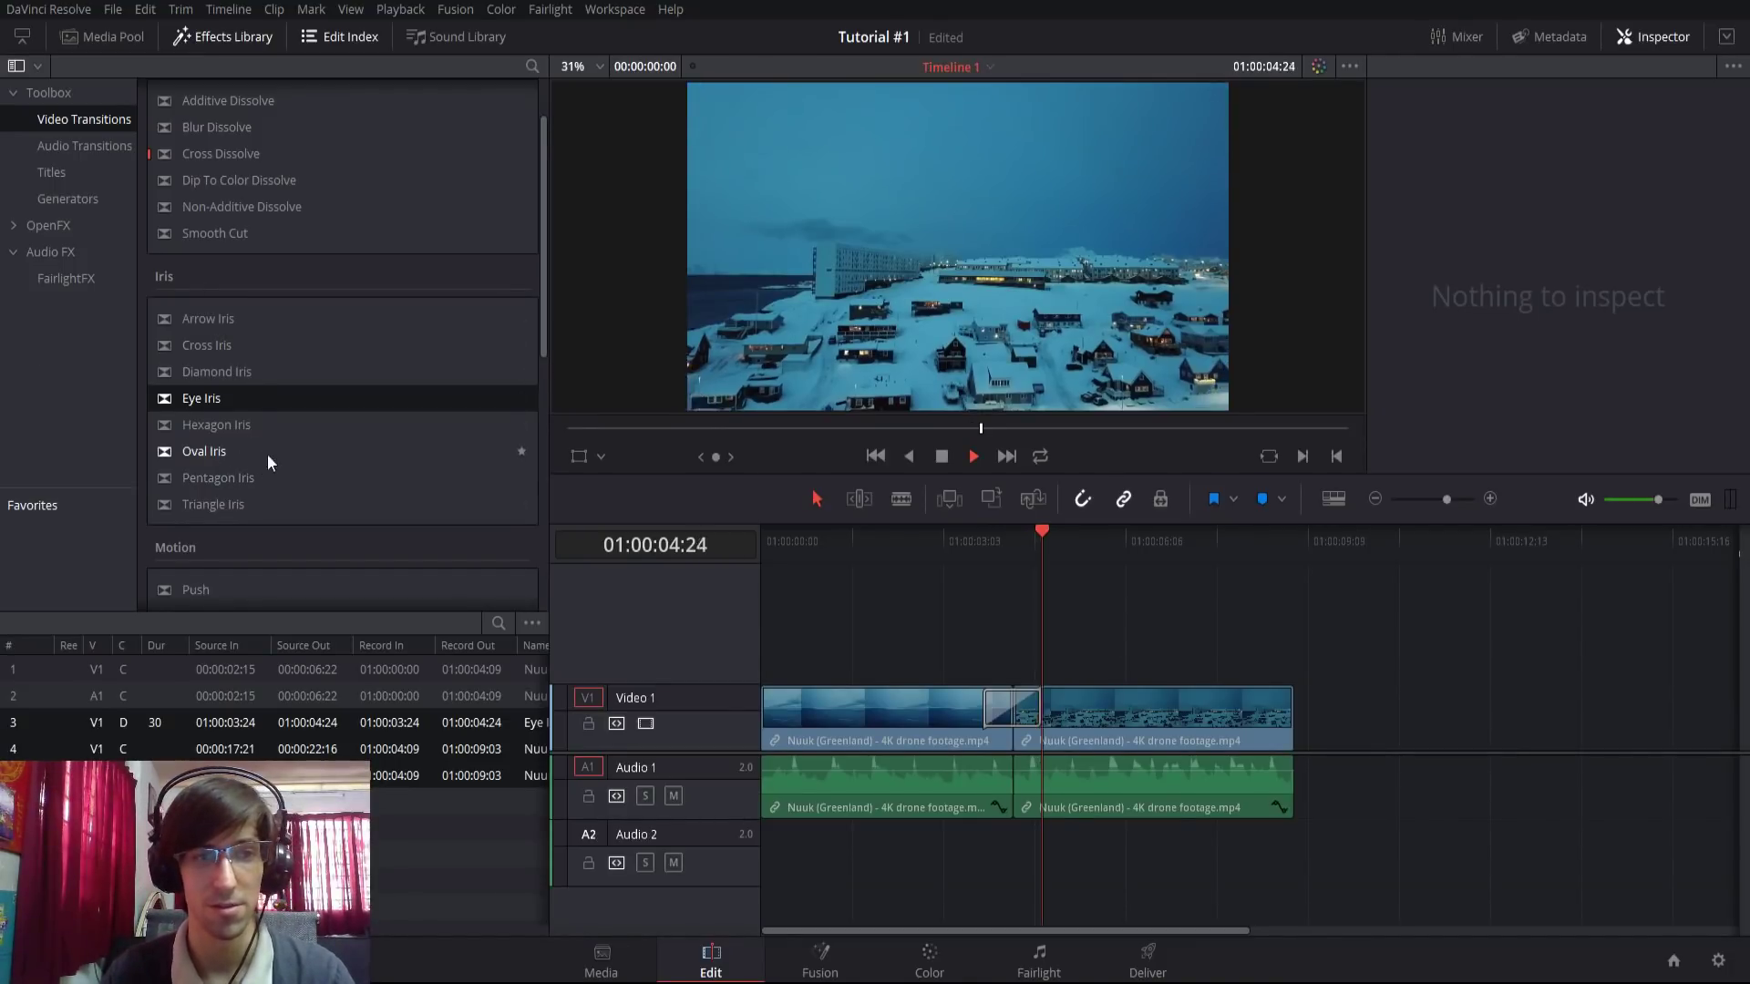
{"action": "scroll", "coordinate": [319, 454], "scroll_direction": "down", "scroll_amount": 3}
{"action": "key", "text": "ctrl+z"}
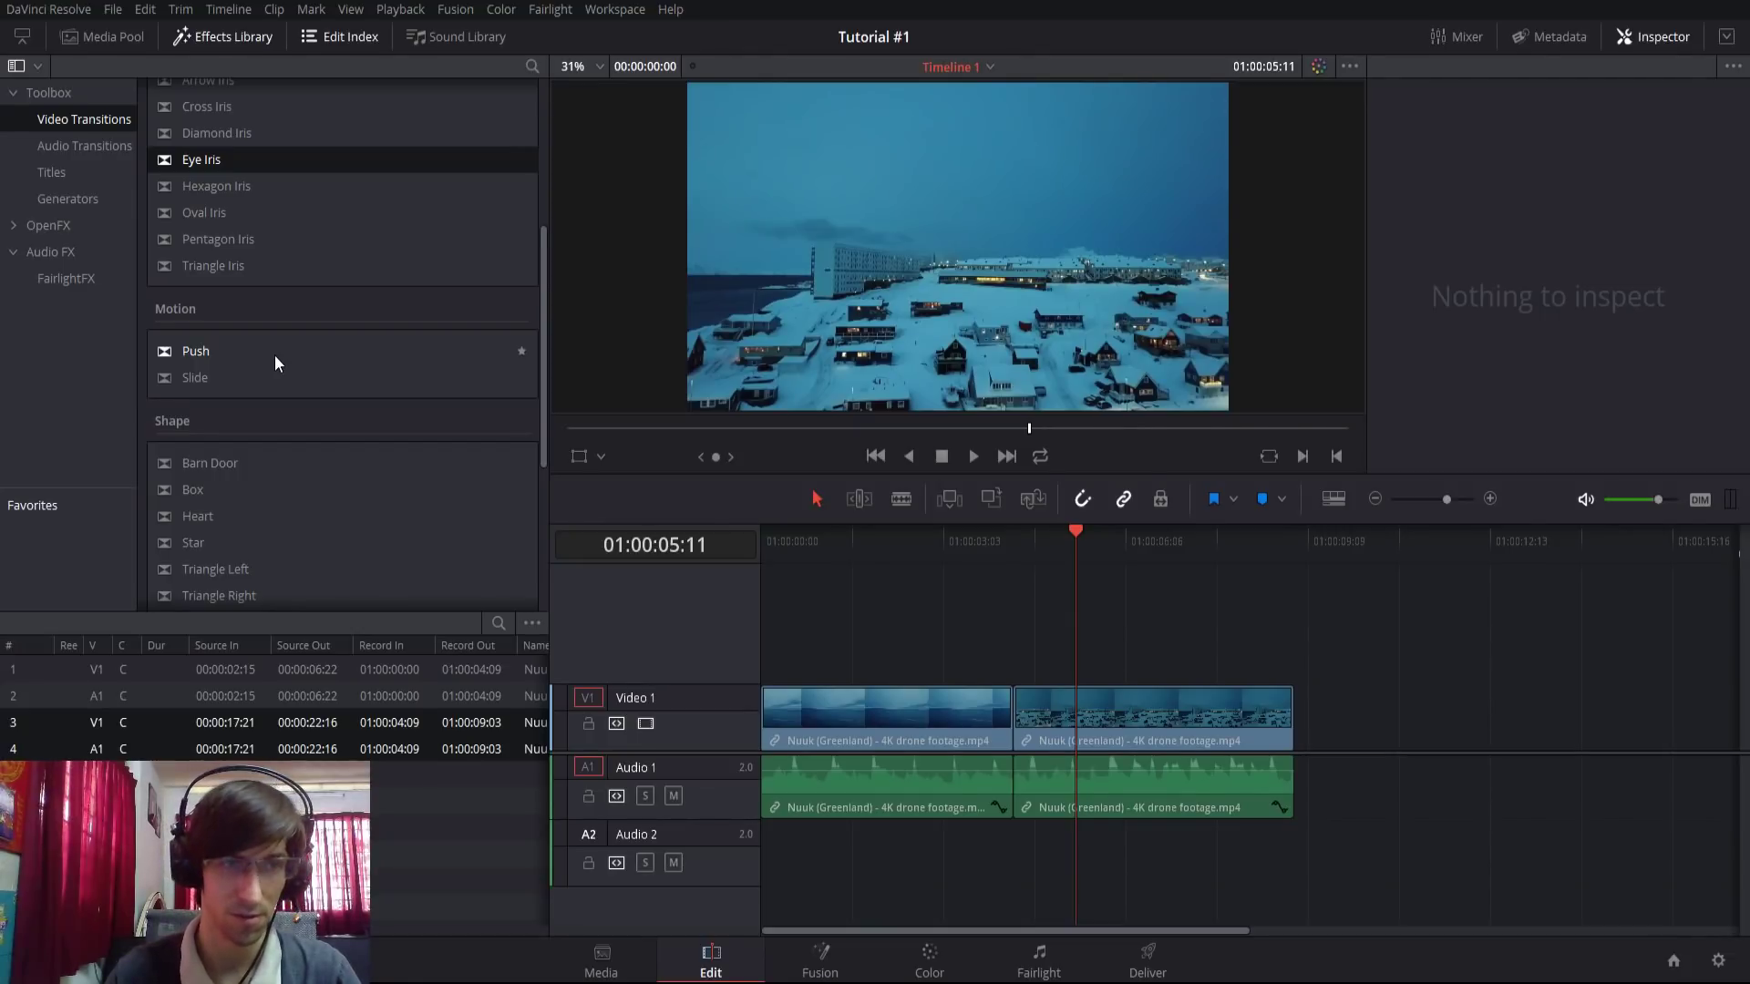
Drop the Motion Push transition onto the Video 1 cut and play it from just before.
{"action": "left_click_drag", "start_coordinate": [276, 354], "coordinate": [1009, 711]}
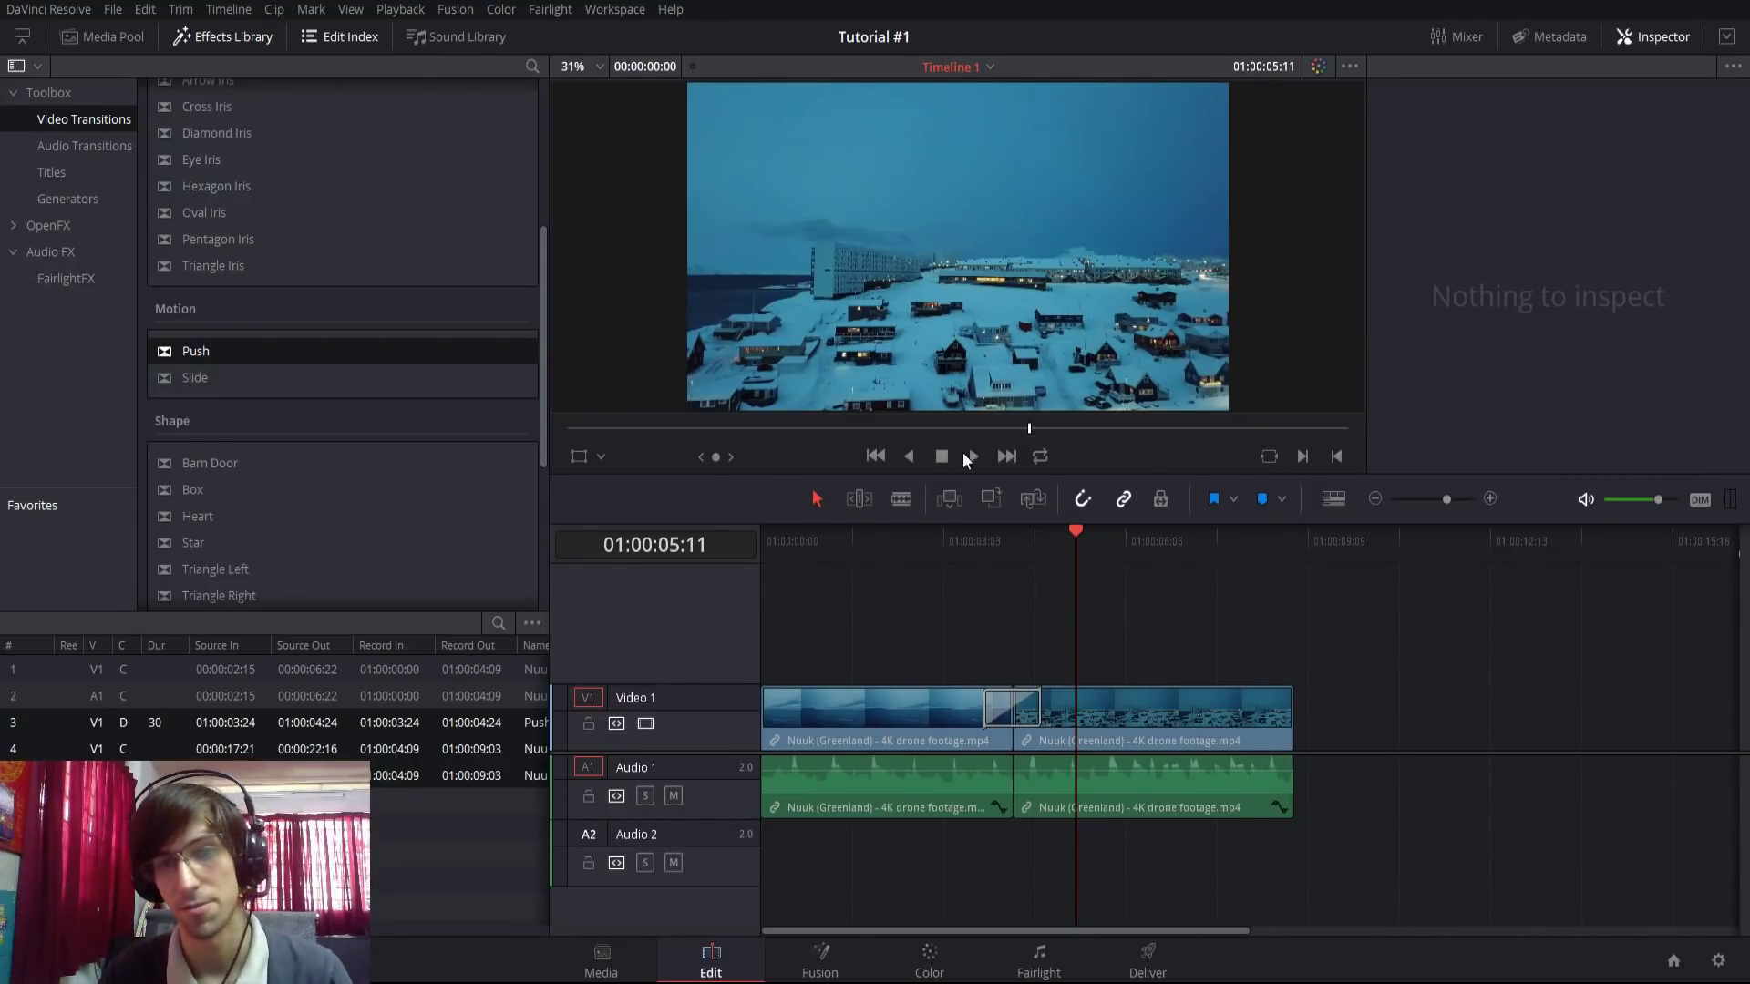
{"action": "left_click", "coordinate": [983, 545]}
{"action": "key", "text": "space"}
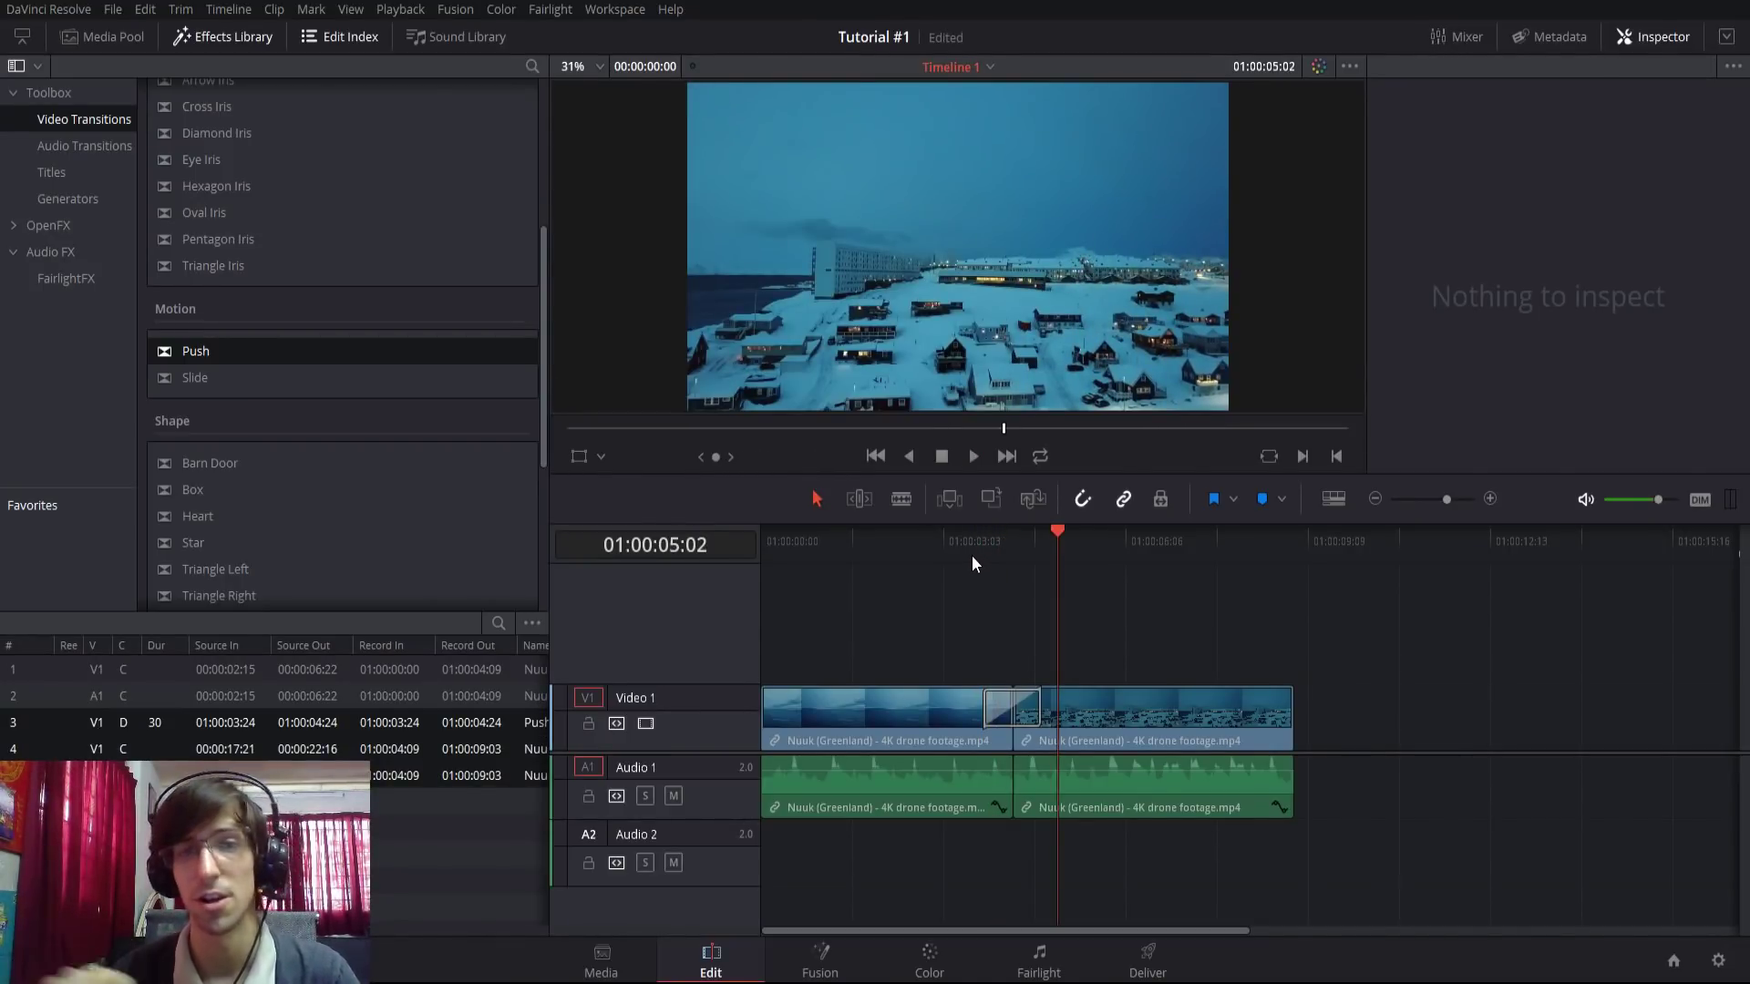
Set the Push transition's preset to Push Up in the Inspector and play it back.
{"action": "left_click", "coordinate": [1000, 712]}
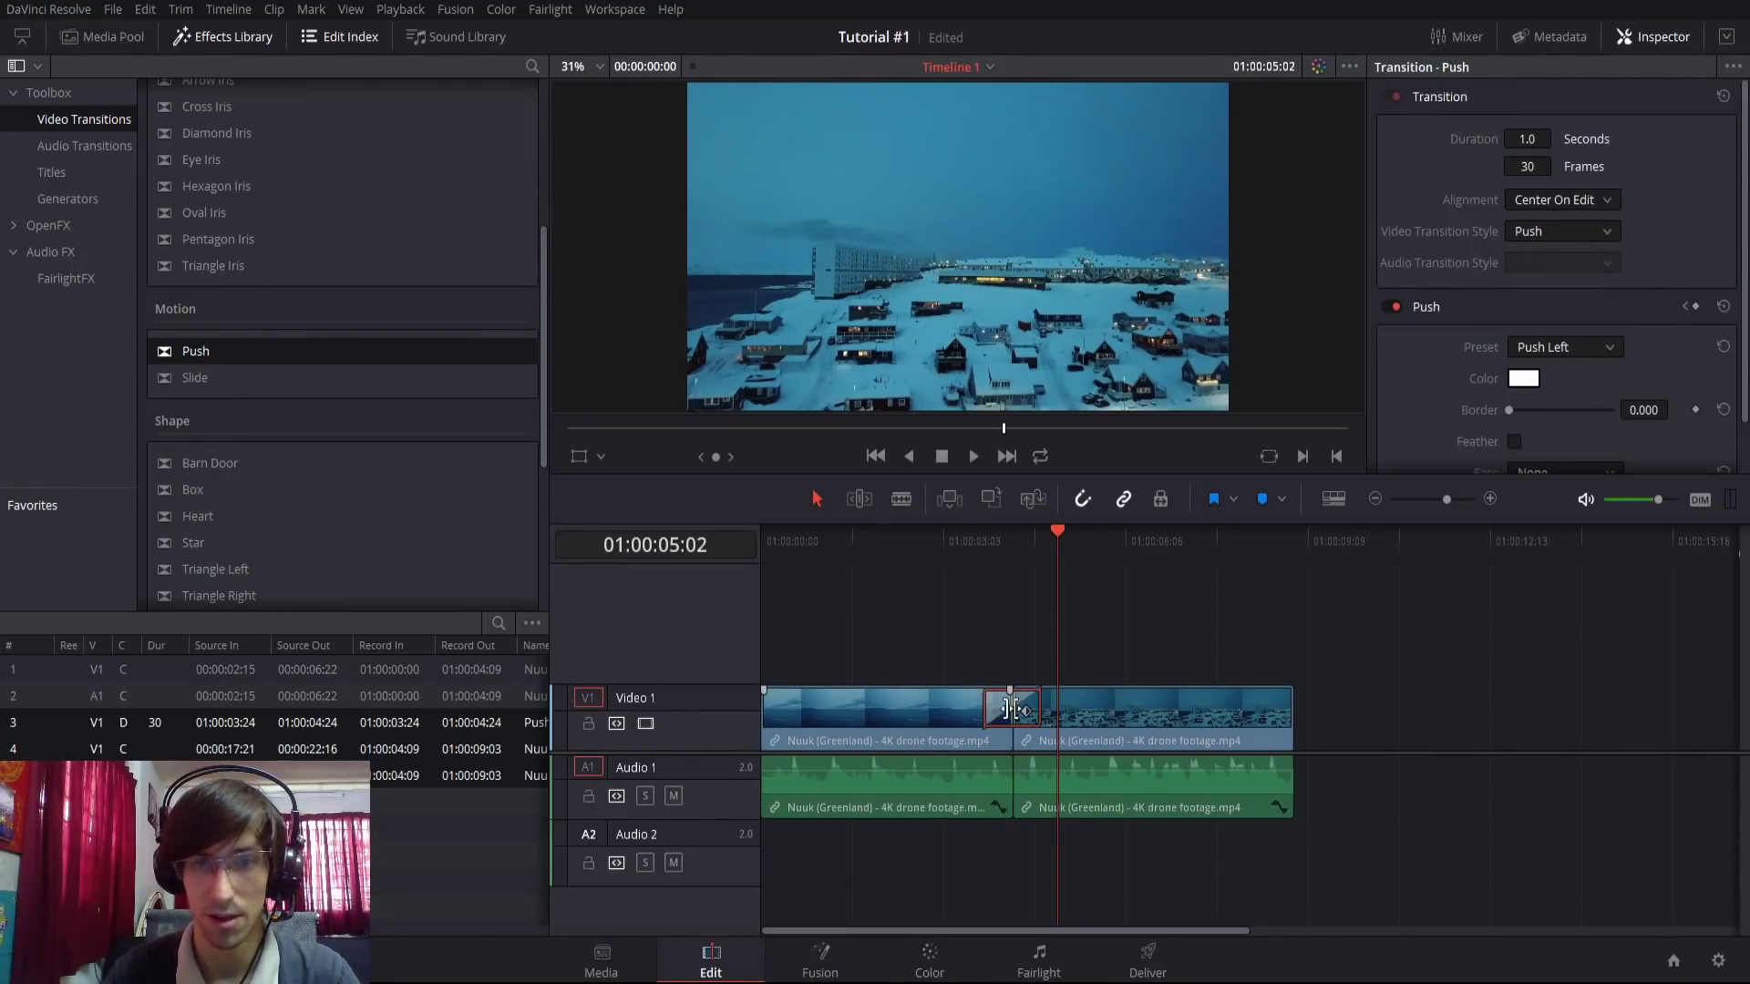
{"action": "scroll", "coordinate": [1619, 164], "scroll_direction": "down", "scroll_amount": 1}
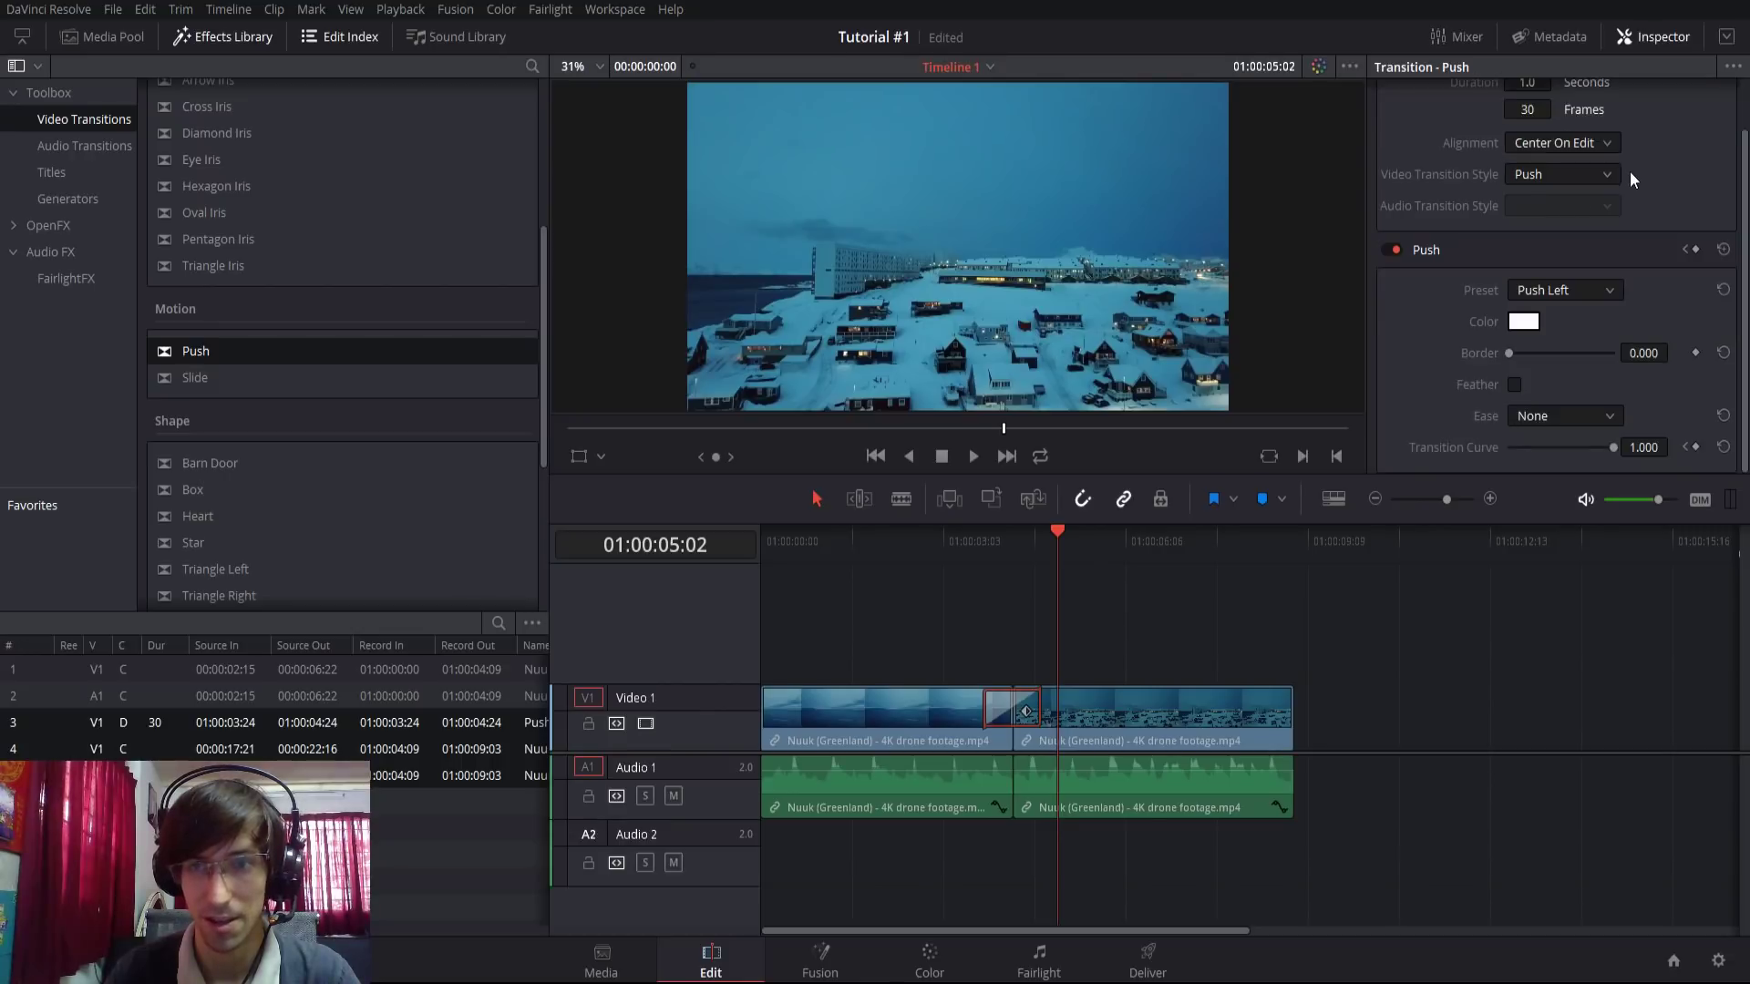
{"action": "left_click", "coordinate": [1577, 291]}
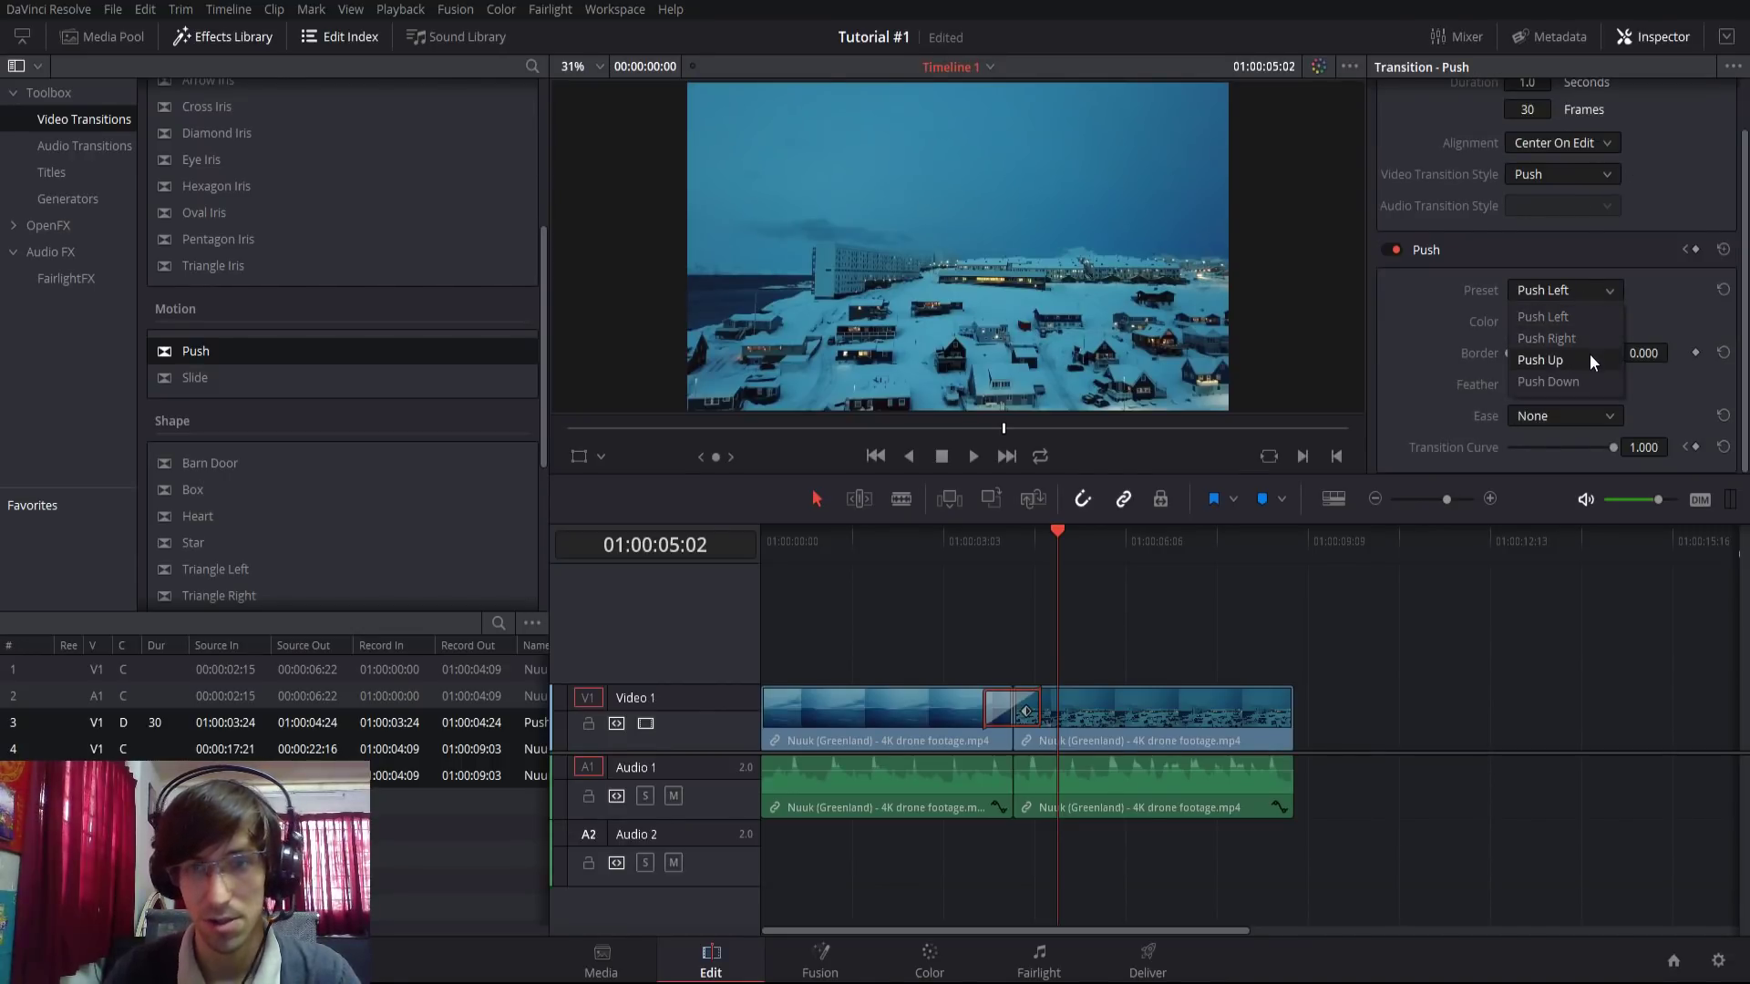
{"action": "key", "text": "Escape"}
{"action": "left_click", "coordinate": [985, 546]}
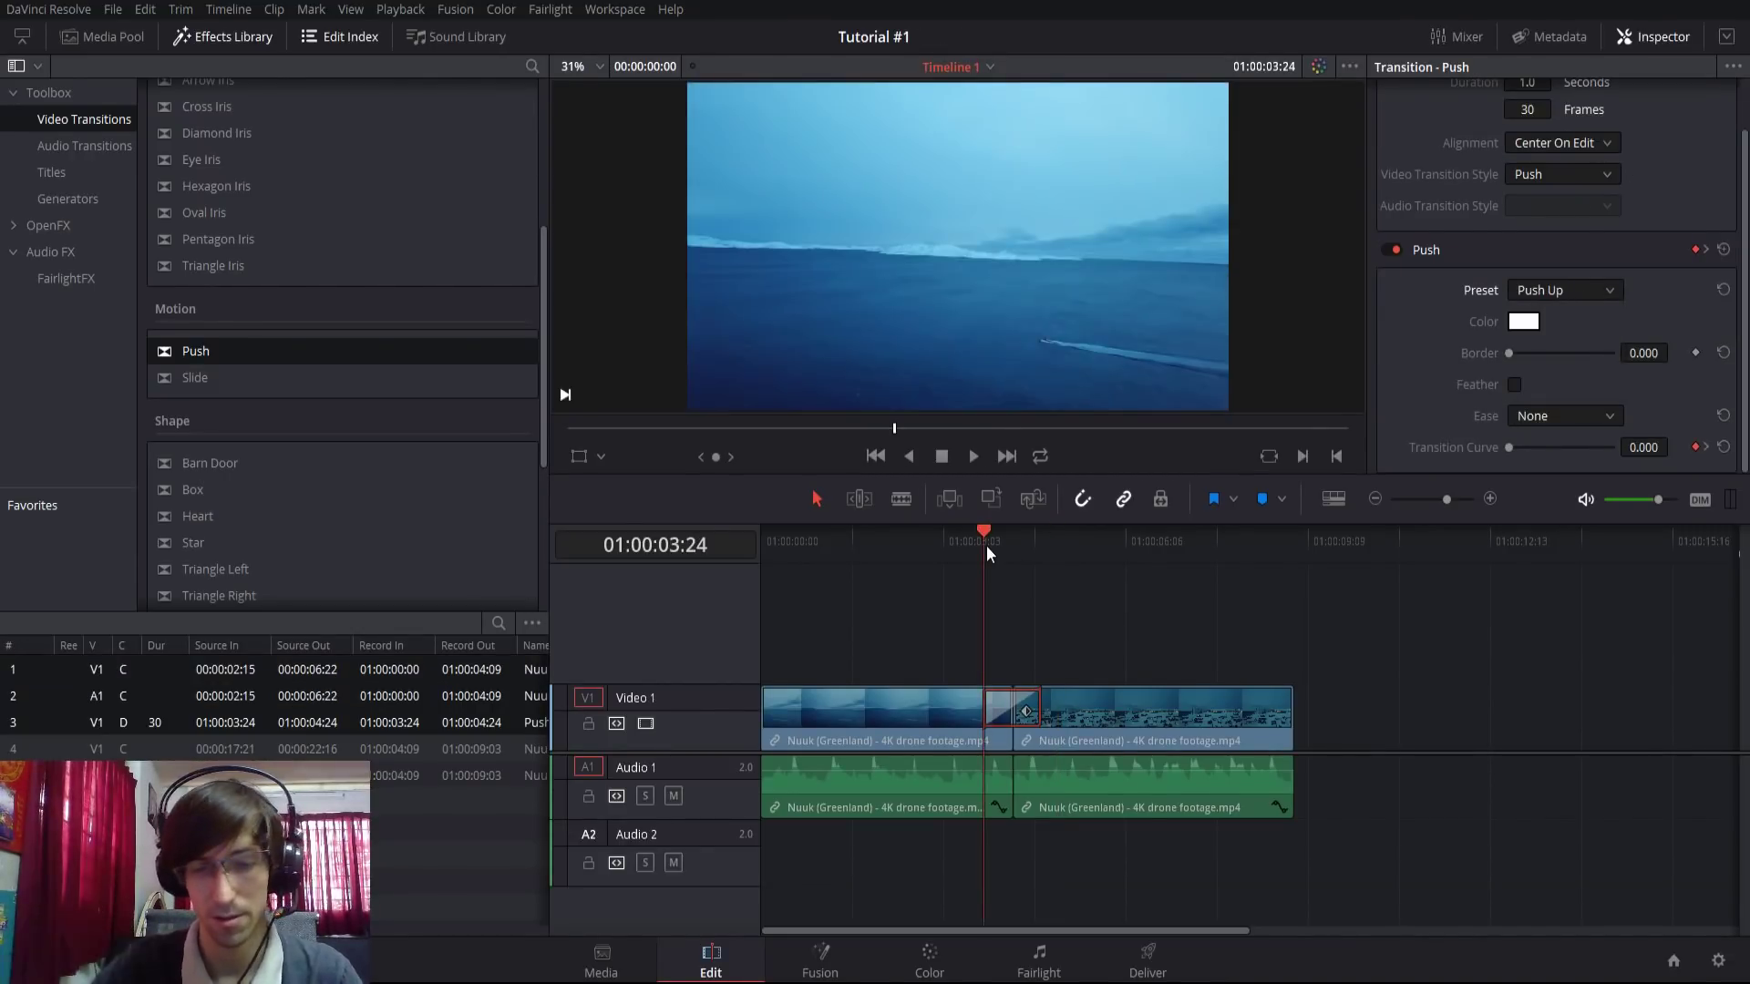
{"action": "key", "text": "space"}
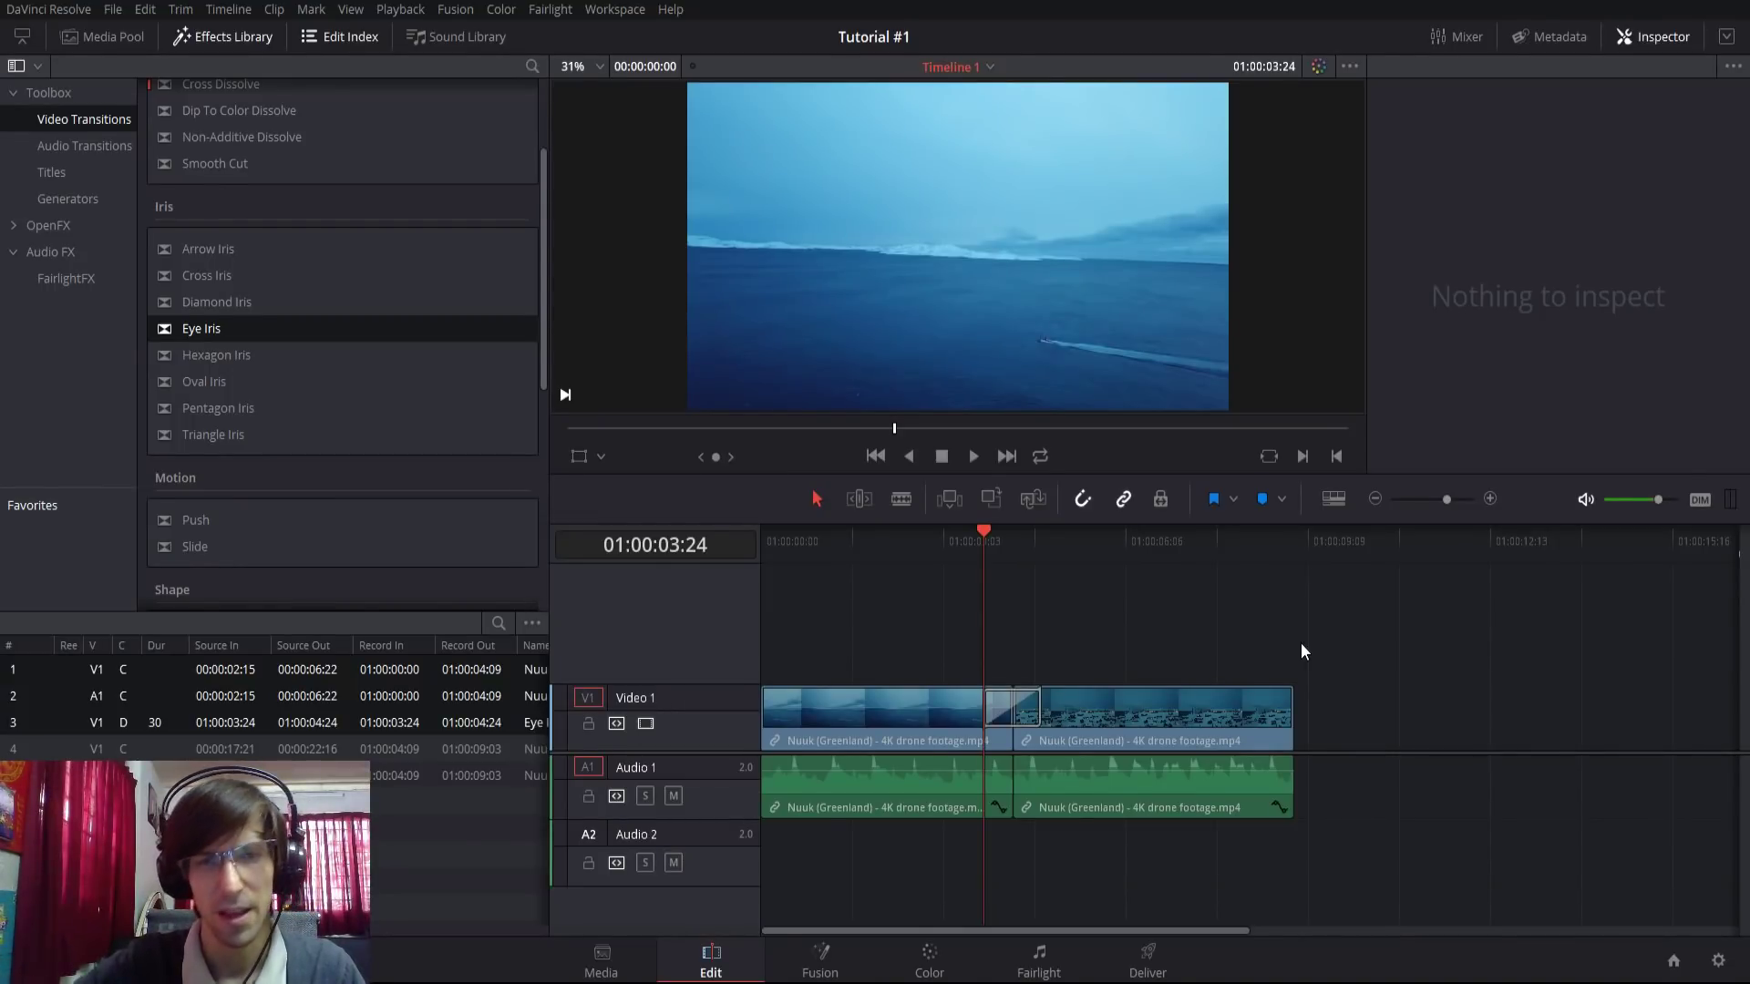
Step frame by frame through the Eye Iris, play it, and select it at the cut.
{"action": "key", "text": "Right"}
{"action": "key", "text": "Right"}
{"action": "key", "text": "Right"}
{"action": "key", "text": "Right"}
{"action": "key", "text": "Left"}
{"action": "key", "text": "Left"}
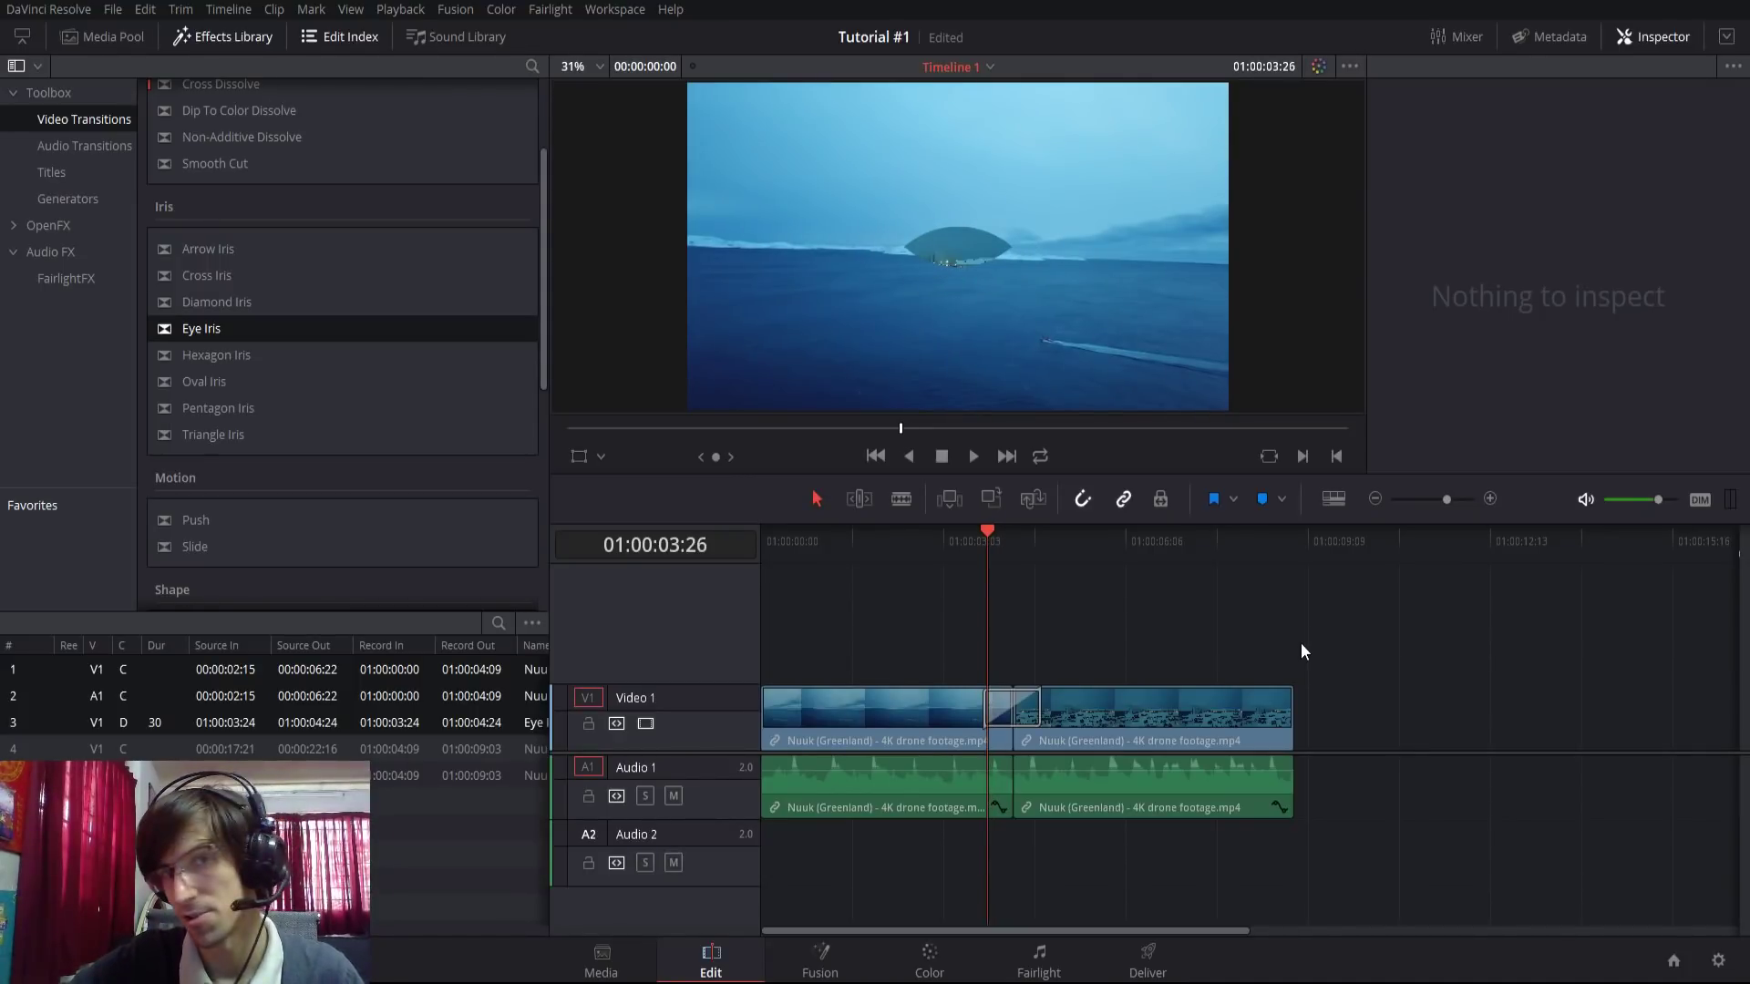
{"action": "key", "text": "Left"}
{"action": "key", "text": "Left"}
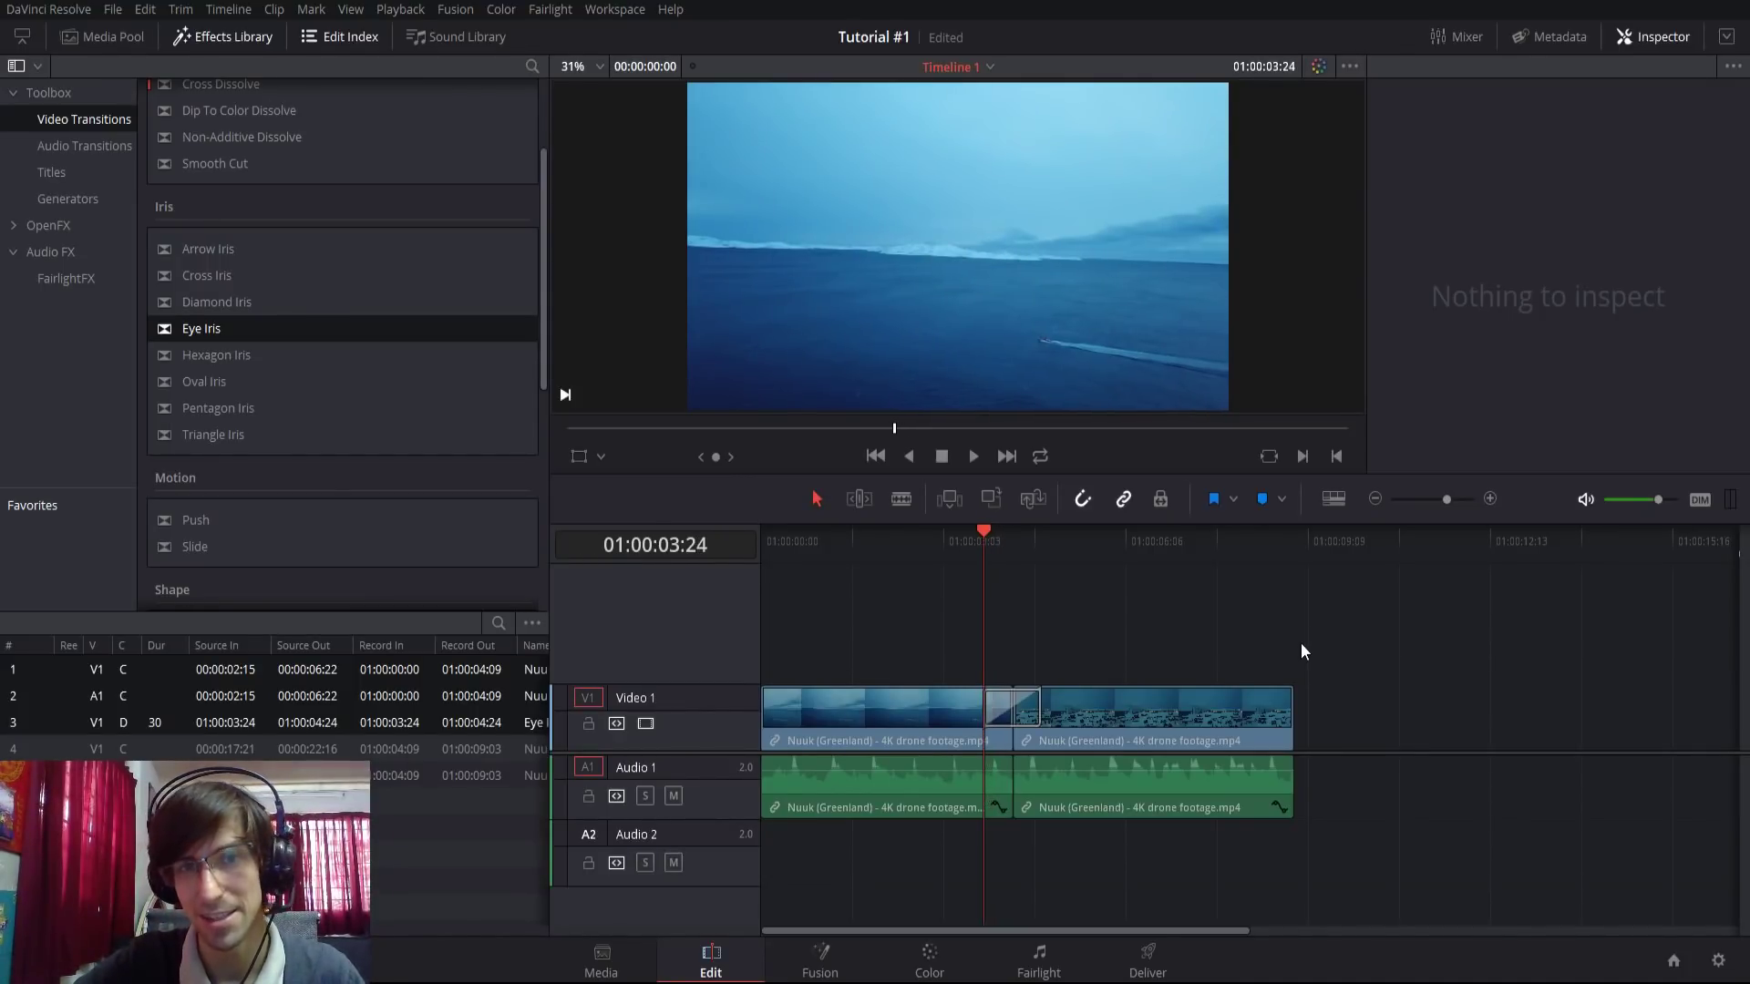
{"action": "key", "text": "Right"}
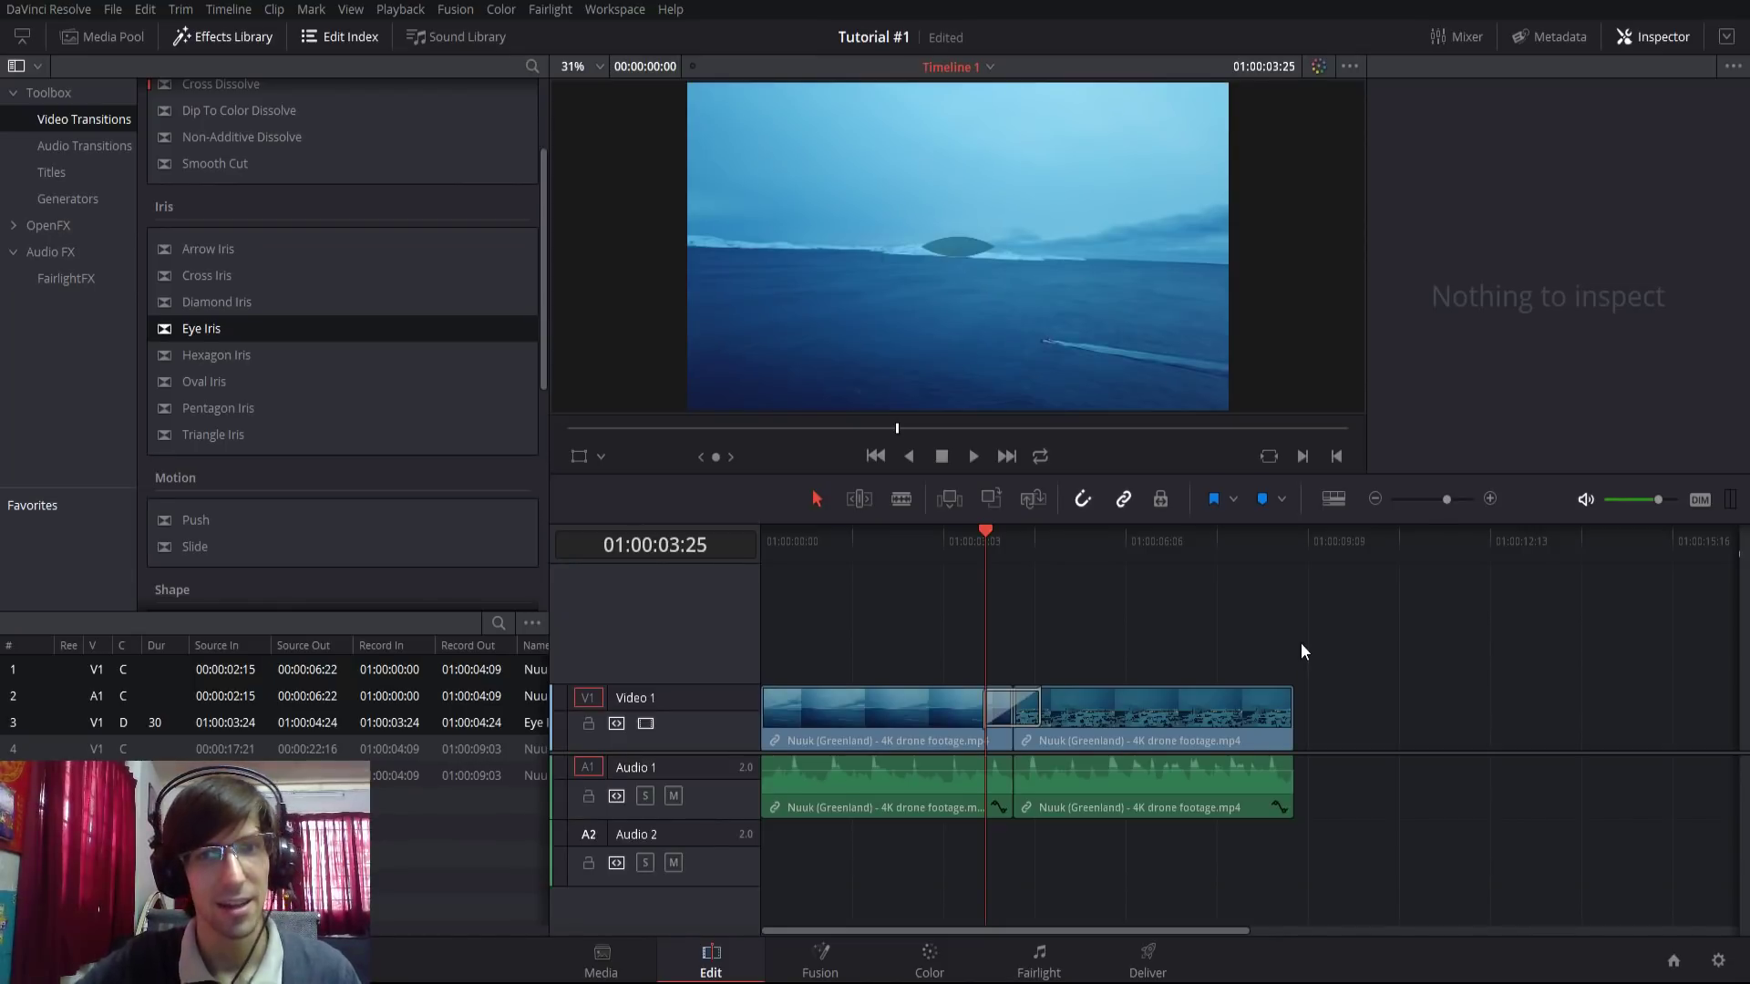
{"action": "key", "text": "space"}
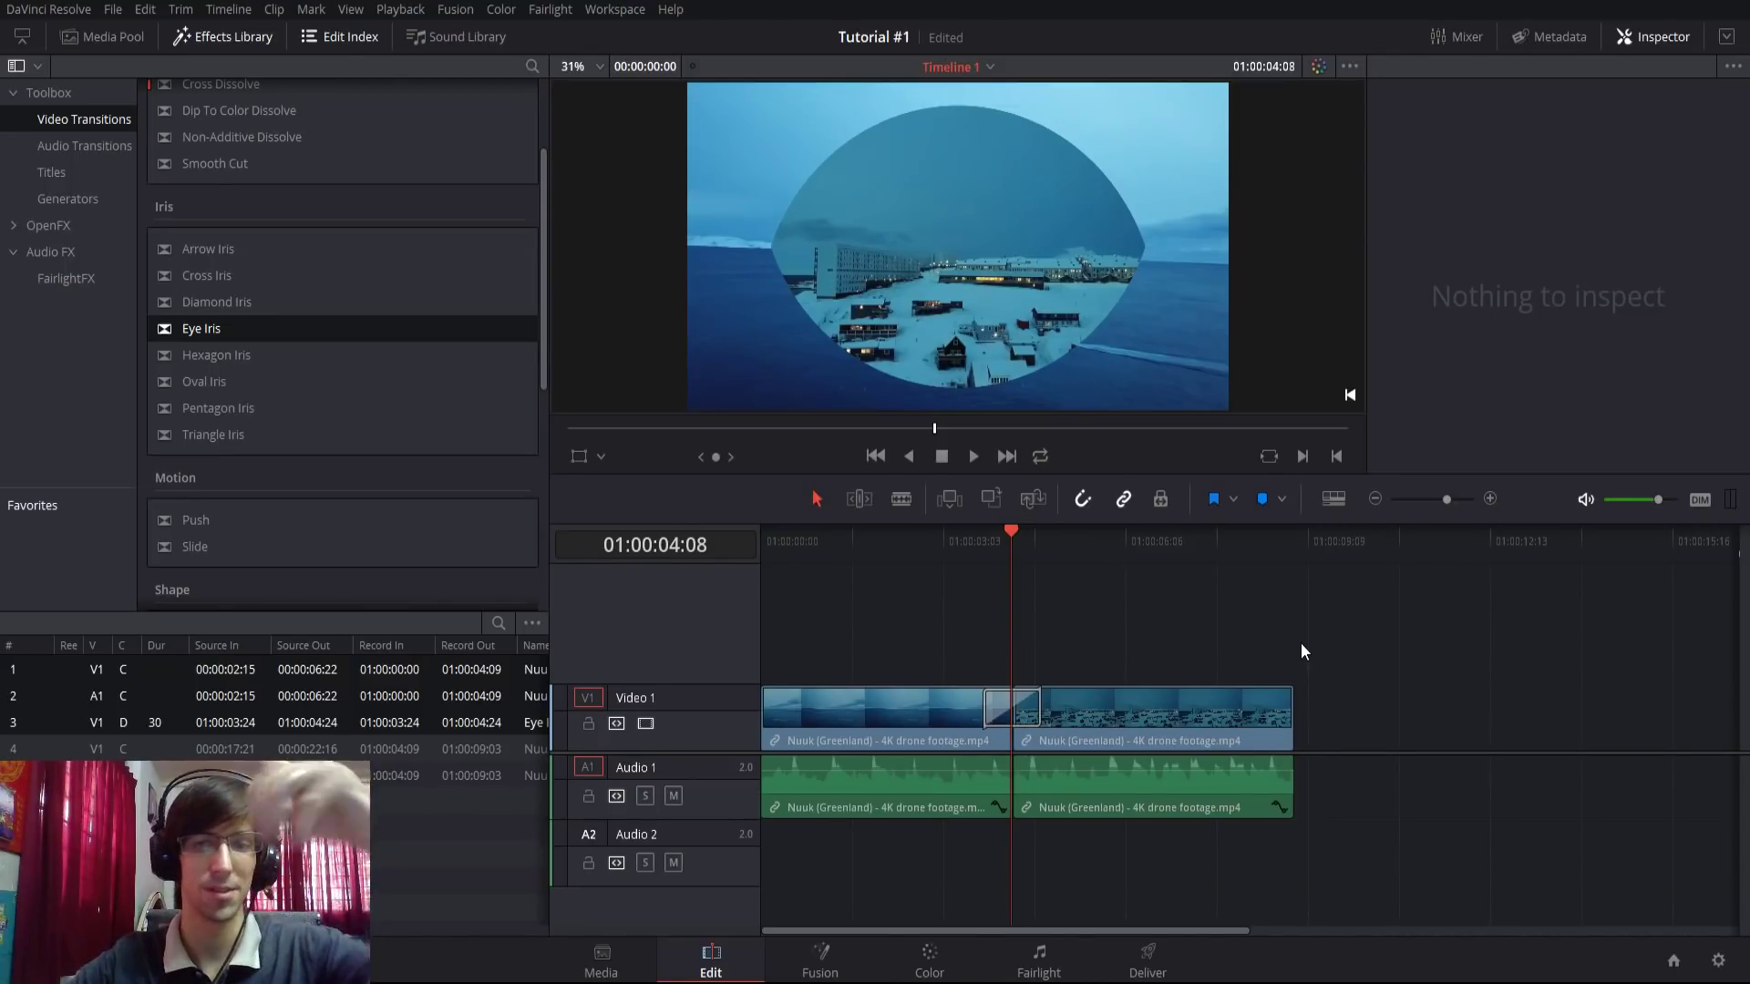
{"action": "left_click", "coordinate": [999, 717]}
Delete the Eye Iris, drop the Shape Star transition onto the cut, and play it.
{"action": "key", "text": "Delete"}
{"action": "scroll", "coordinate": [316, 377], "scroll_direction": "down", "scroll_amount": 6}
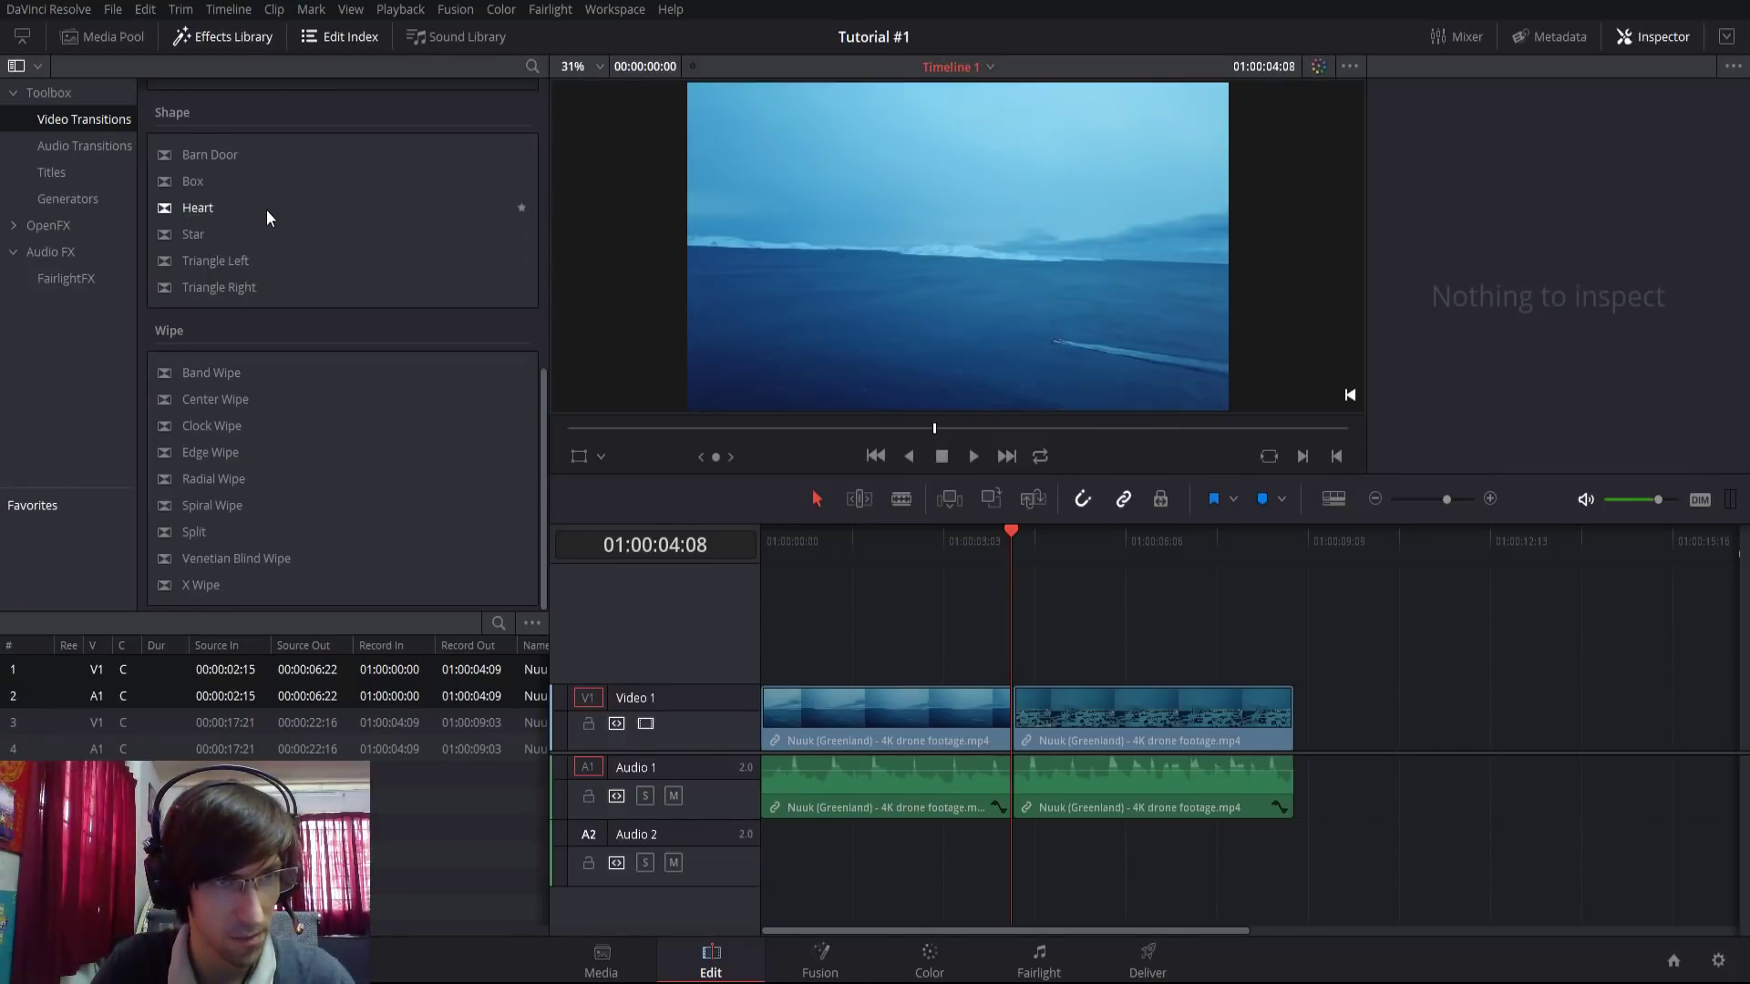
{"action": "left_click_drag", "start_coordinate": [261, 230], "coordinate": [1013, 709]}
{"action": "left_click", "coordinate": [980, 542]}
{"action": "key", "text": "space"}
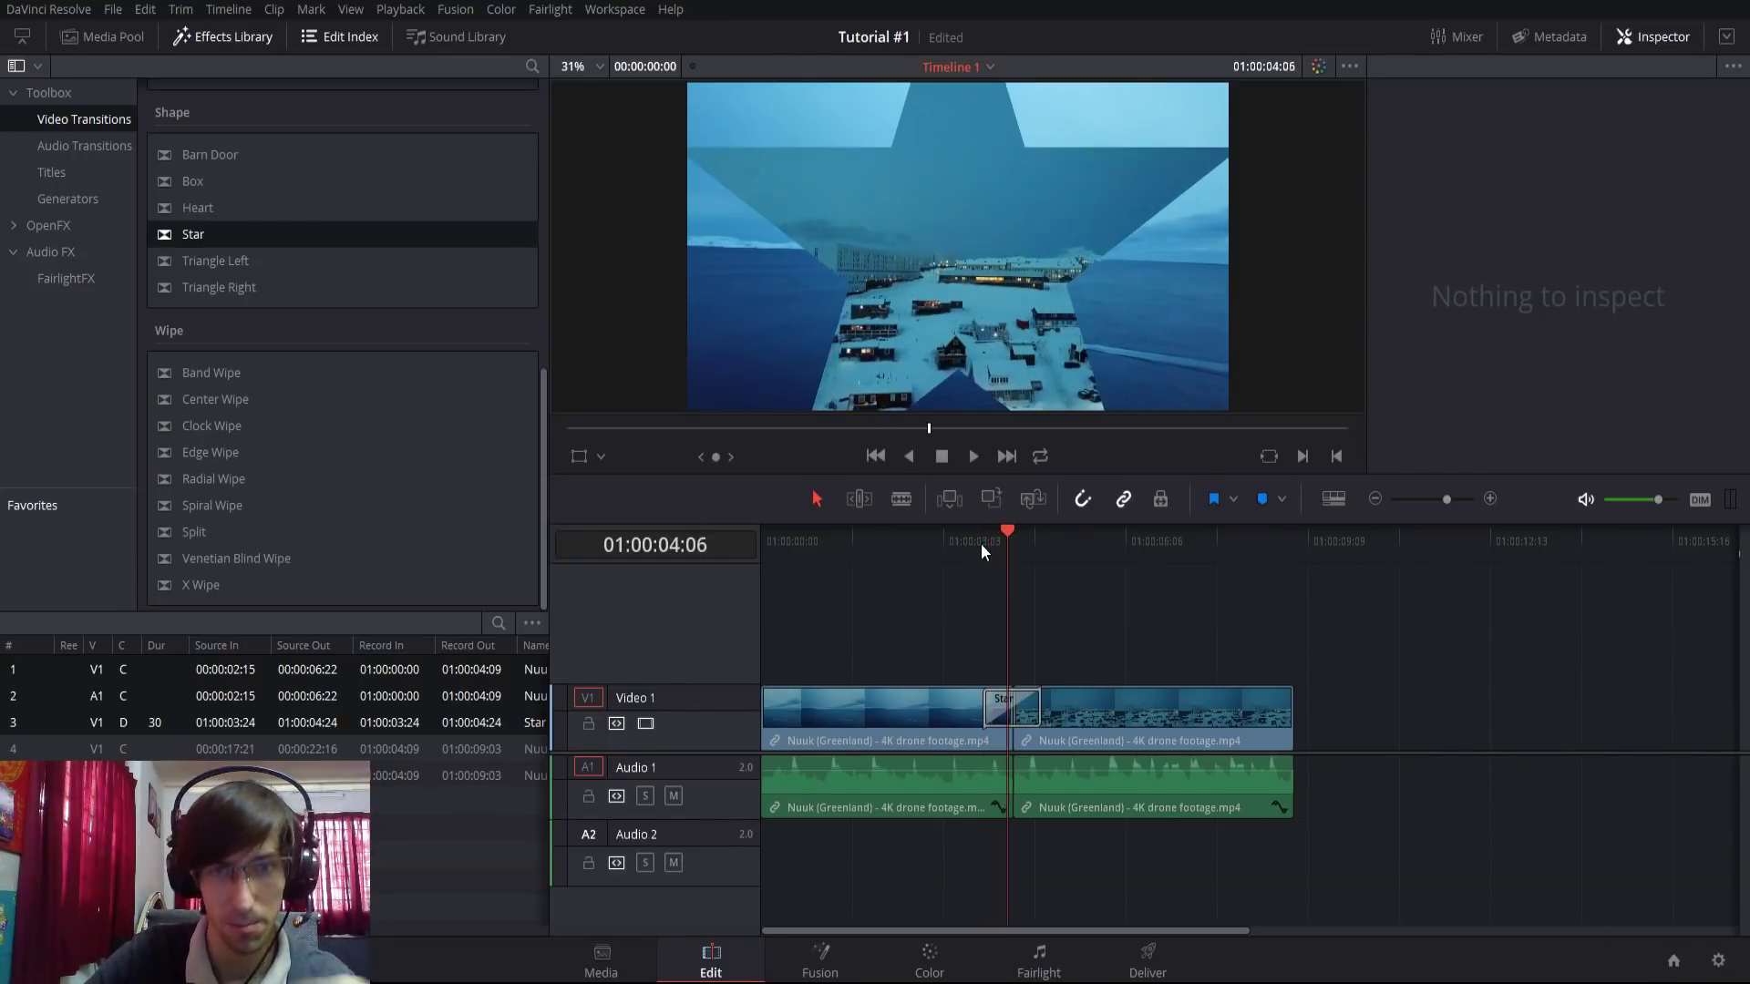
Replay the Star transition from its start and step frame by frame past its end.
{"action": "left_click", "coordinate": [980, 542]}
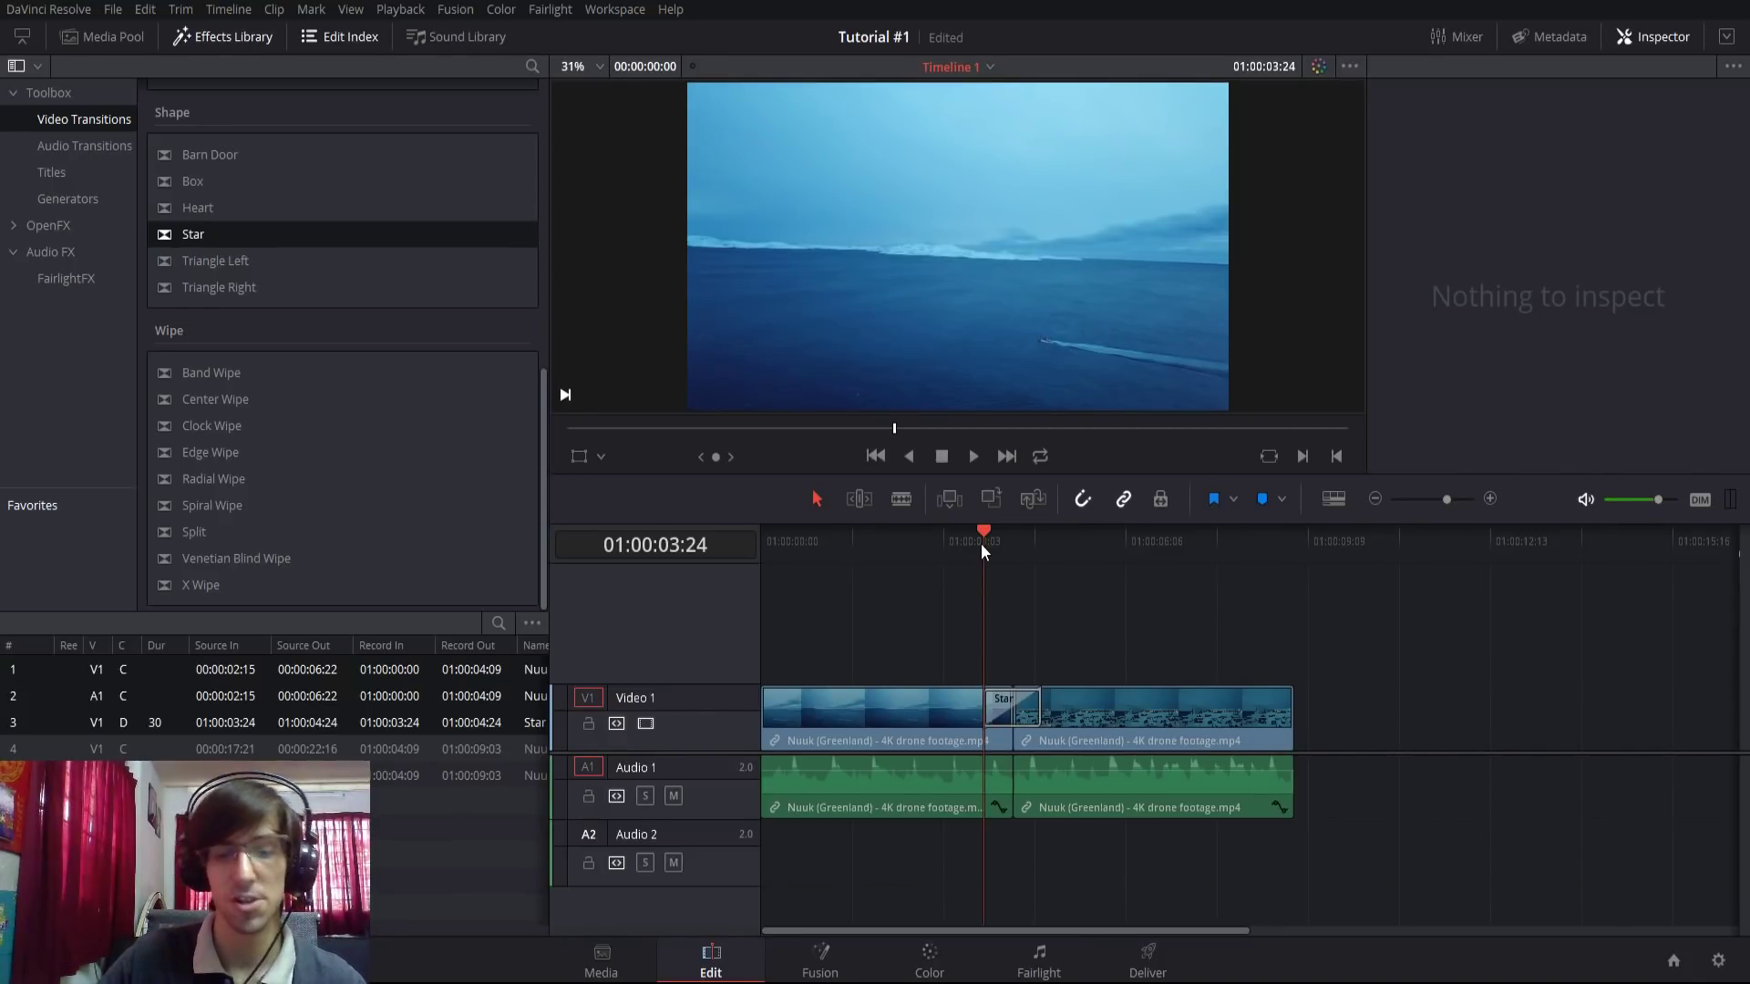
{"action": "key", "text": "space"}
{"action": "key", "text": "Left"}
{"action": "key", "text": "Left"}
{"action": "key", "text": "Left"}
{"action": "key", "text": "Left"}
{"action": "key", "text": "Left"}
{"action": "key", "text": "Left"}
{"action": "key", "text": "Left"}
{"action": "key", "text": "Left"}
{"action": "key", "text": "Left"}
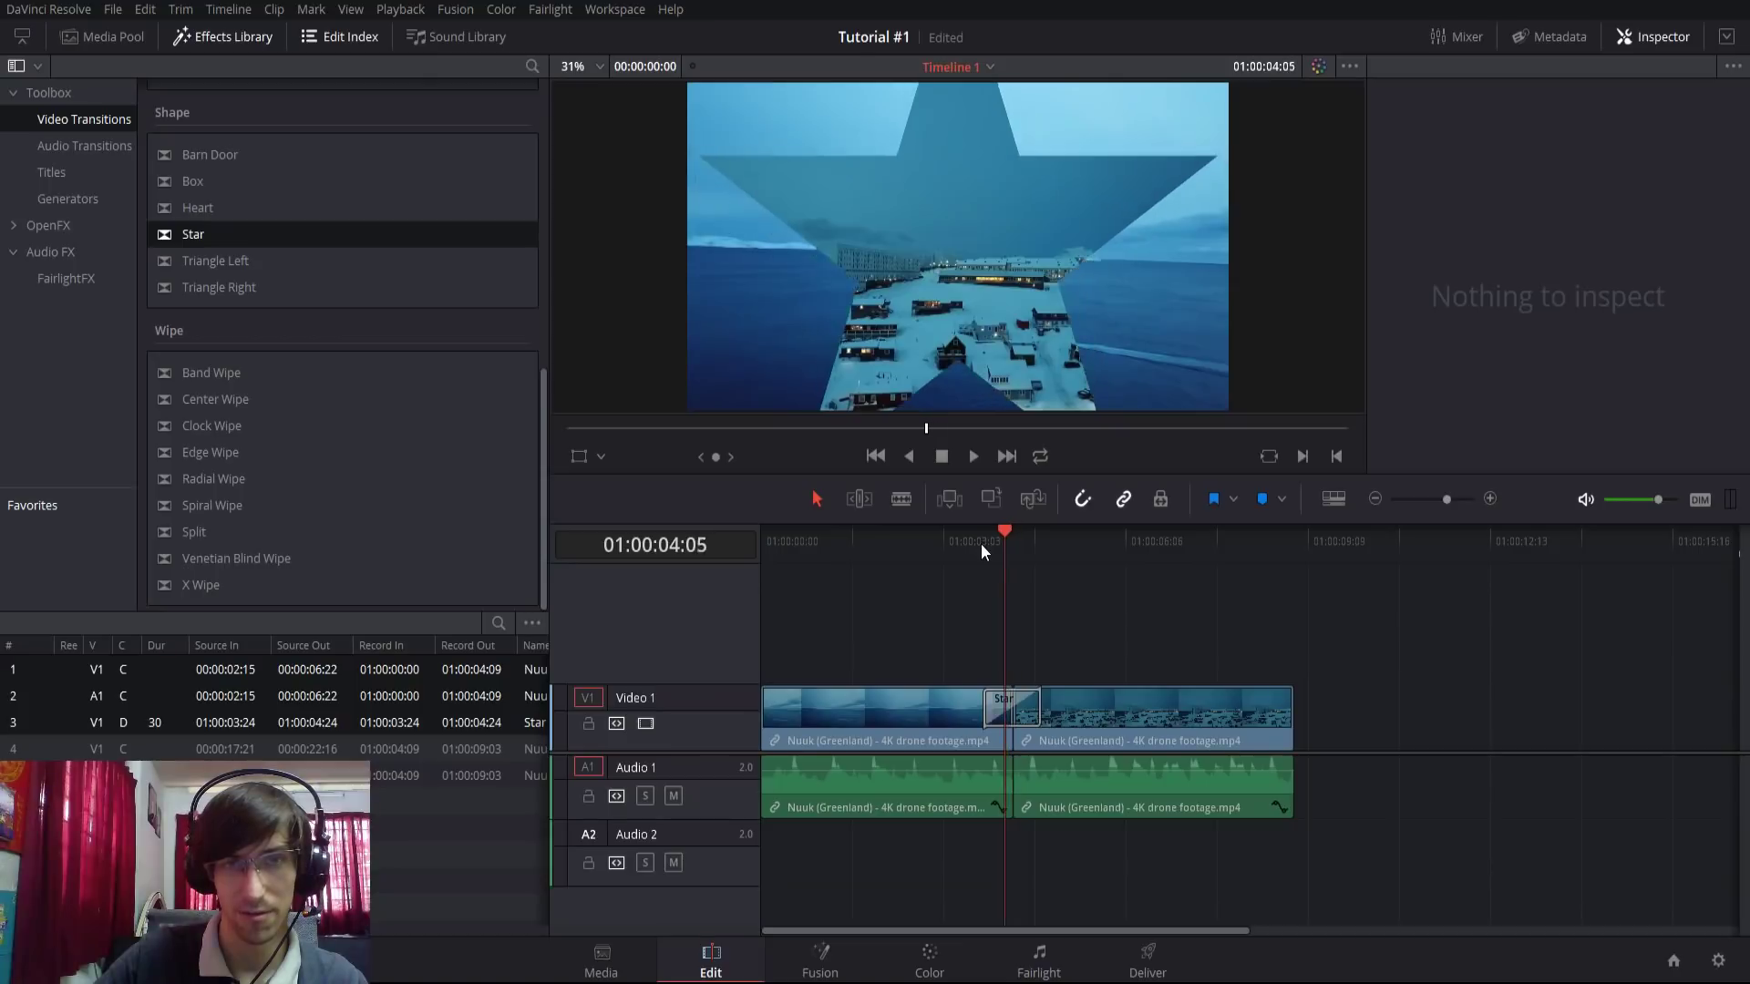
{"action": "key", "text": "Right"}
{"action": "key", "text": "Right"}
{"action": "key", "text": "Right"}
{"action": "key", "text": "Right"}
{"action": "key", "text": "Right"}
{"action": "key", "text": "Right"}
{"action": "key", "text": "Right"}
{"action": "key", "text": "Right"}
{"action": "key", "text": "Right"}
{"action": "key", "text": "Right"}
{"action": "key", "text": "Right"}
{"action": "key", "text": "Right"}
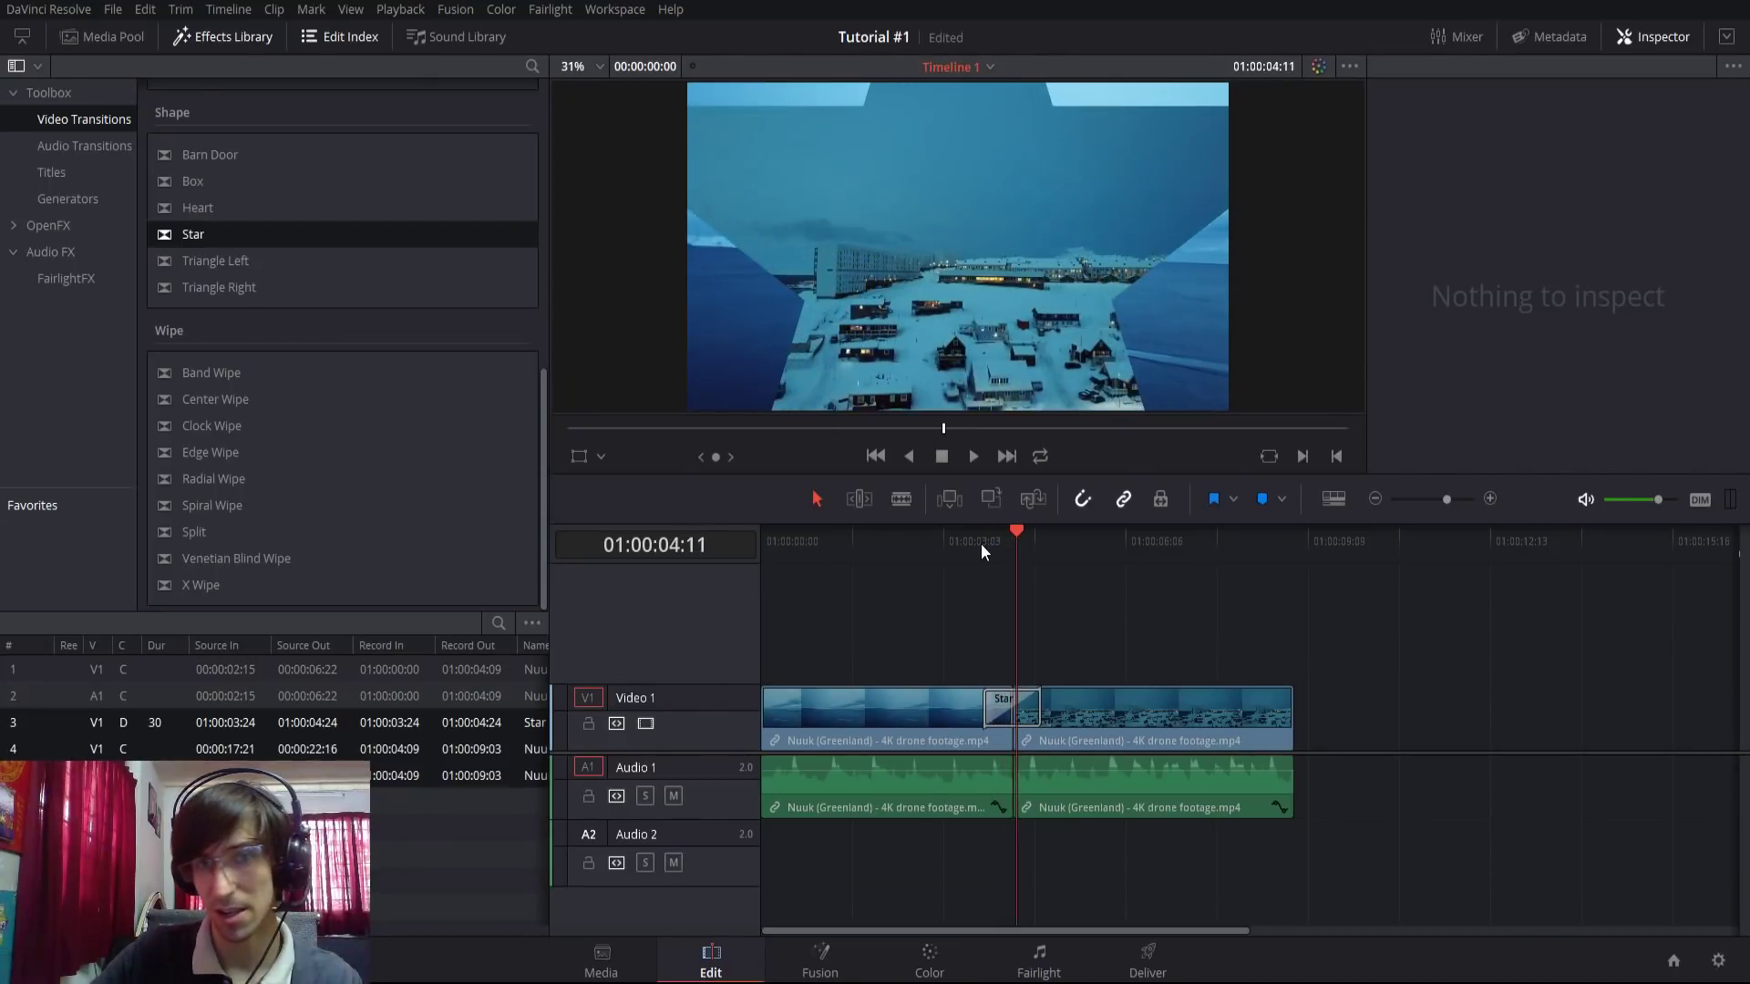
{"action": "key", "text": "Right"}
{"action": "key", "text": "Right"}
{"action": "key", "text": "Right"}
{"action": "key", "text": "Right"}
{"action": "key", "text": "Right"}
{"action": "key", "text": "Right"}
{"action": "key", "text": "Right"}
{"action": "key", "text": "Right"}
{"action": "key", "text": "Right"}
{"action": "key", "text": "Right"}
{"action": "key", "text": "Right"}
{"action": "key", "text": "Right"}
{"action": "key", "text": "Right"}
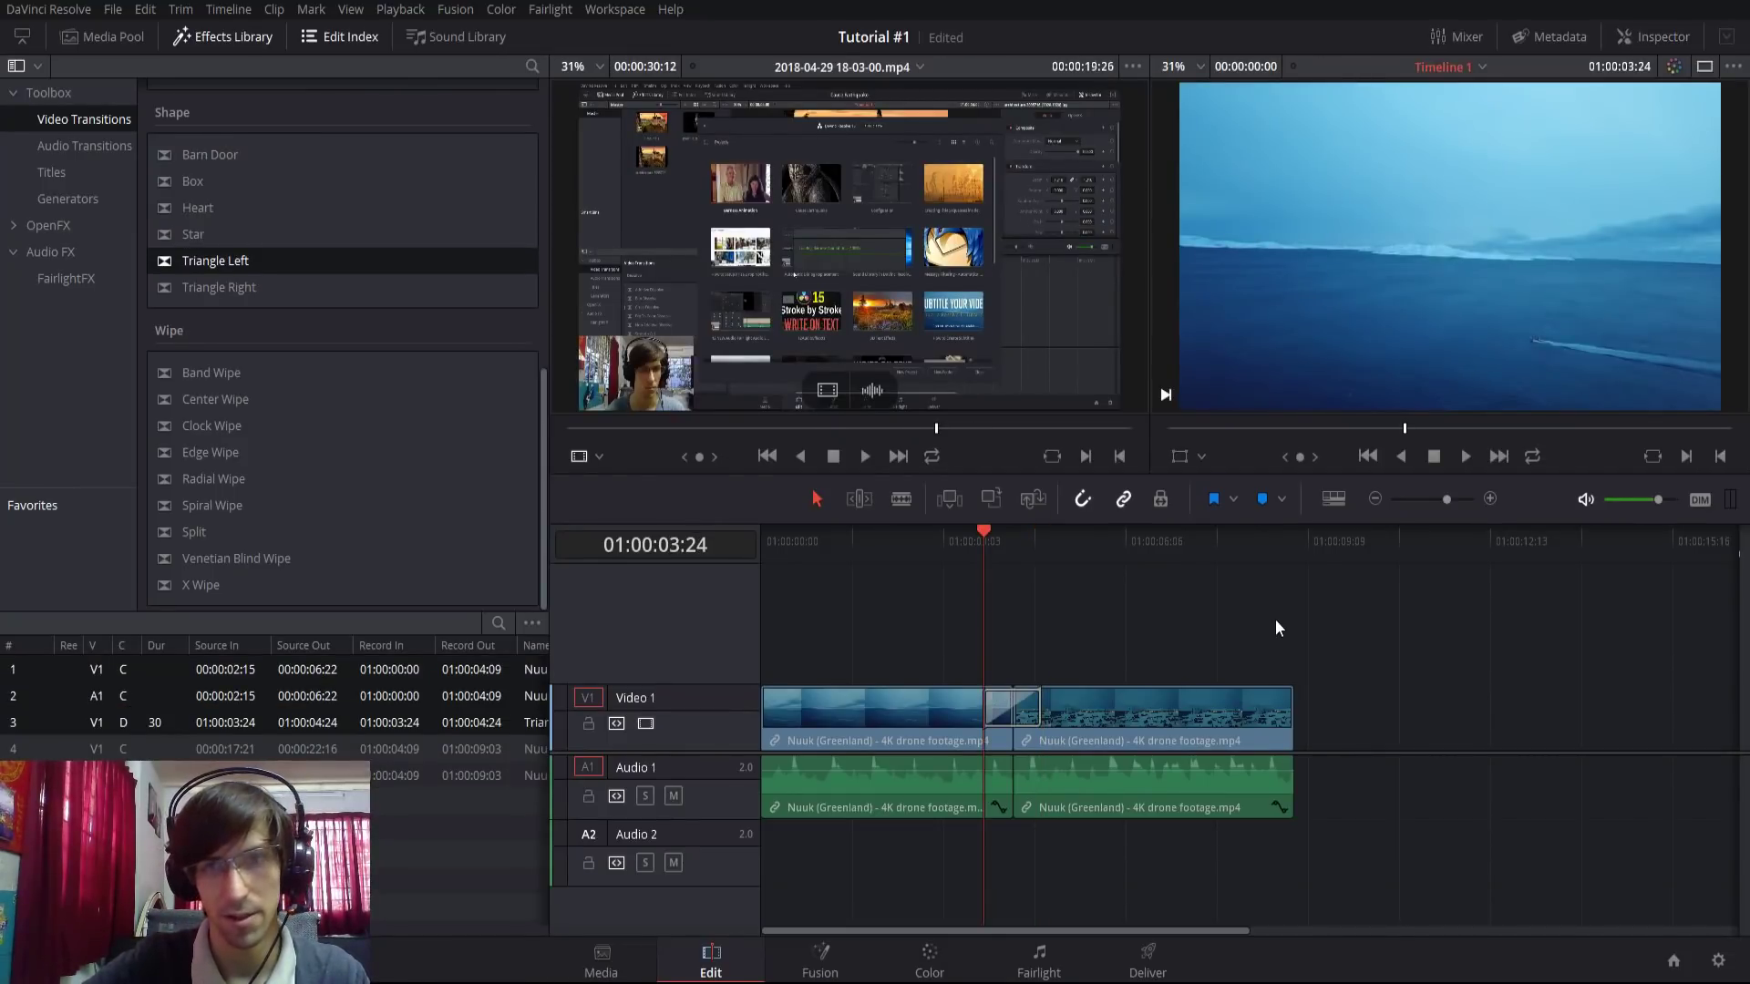
Step into and play the Triangle Left transition, then delete it to leave a plain cut.
{"action": "key", "text": "Right"}
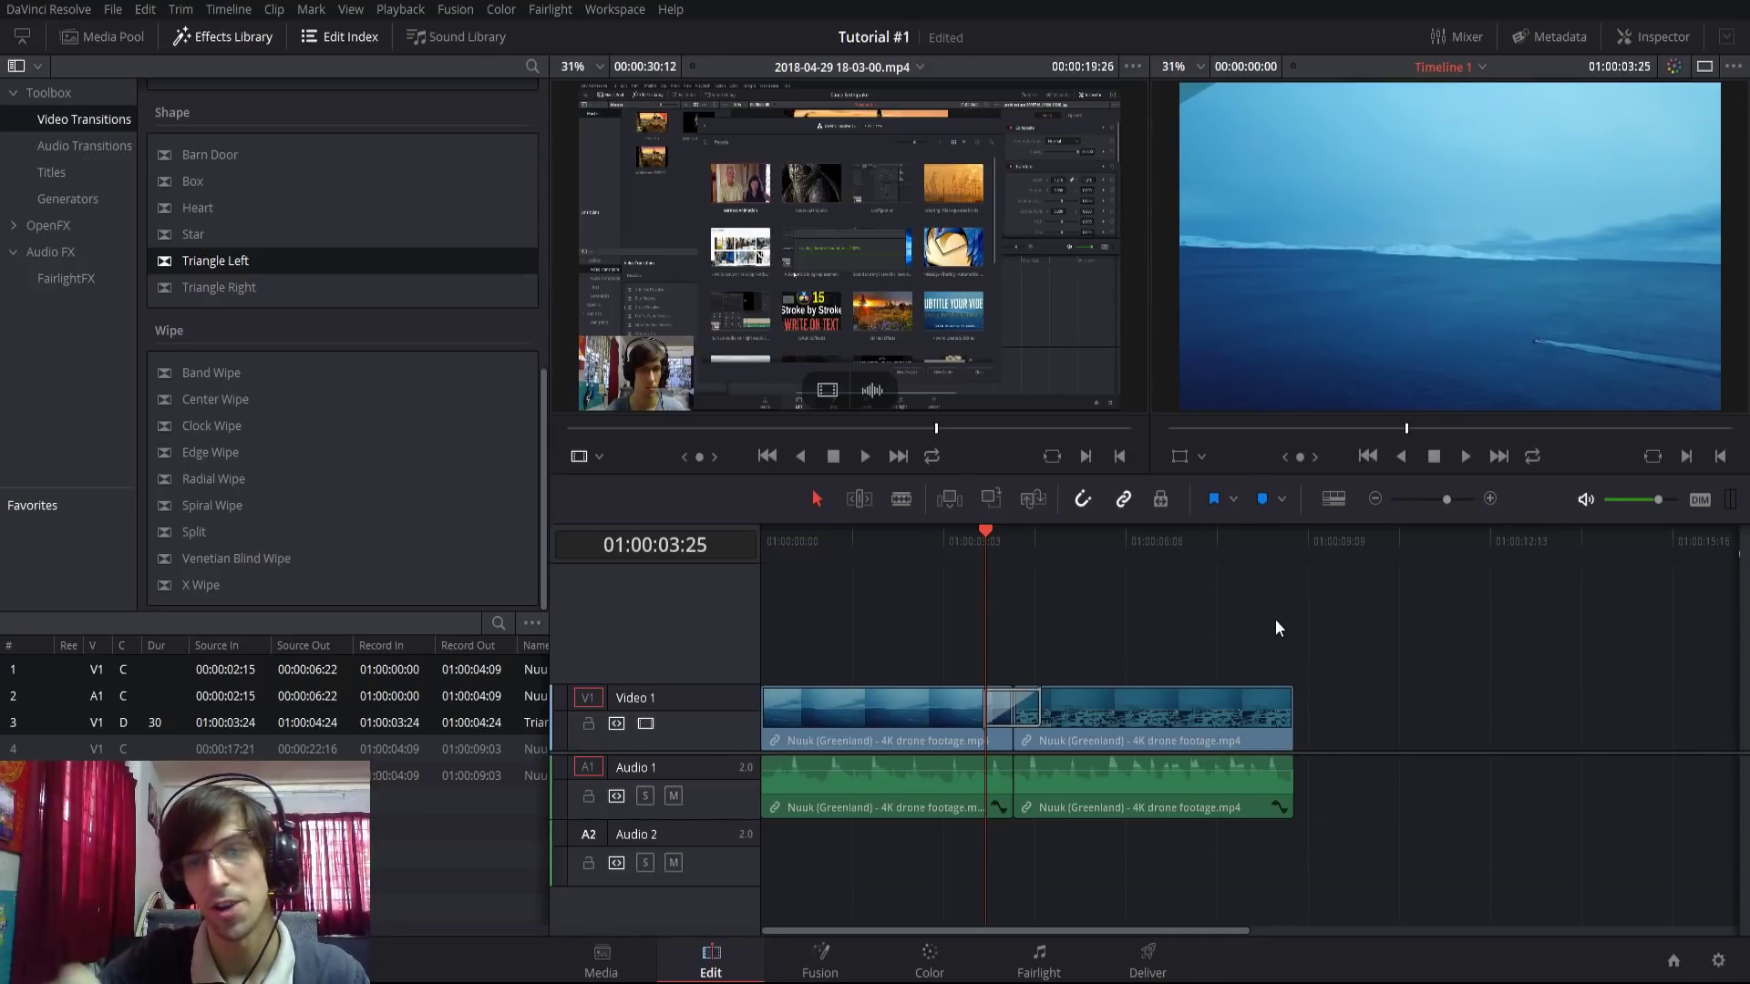
{"action": "key", "text": "space"}
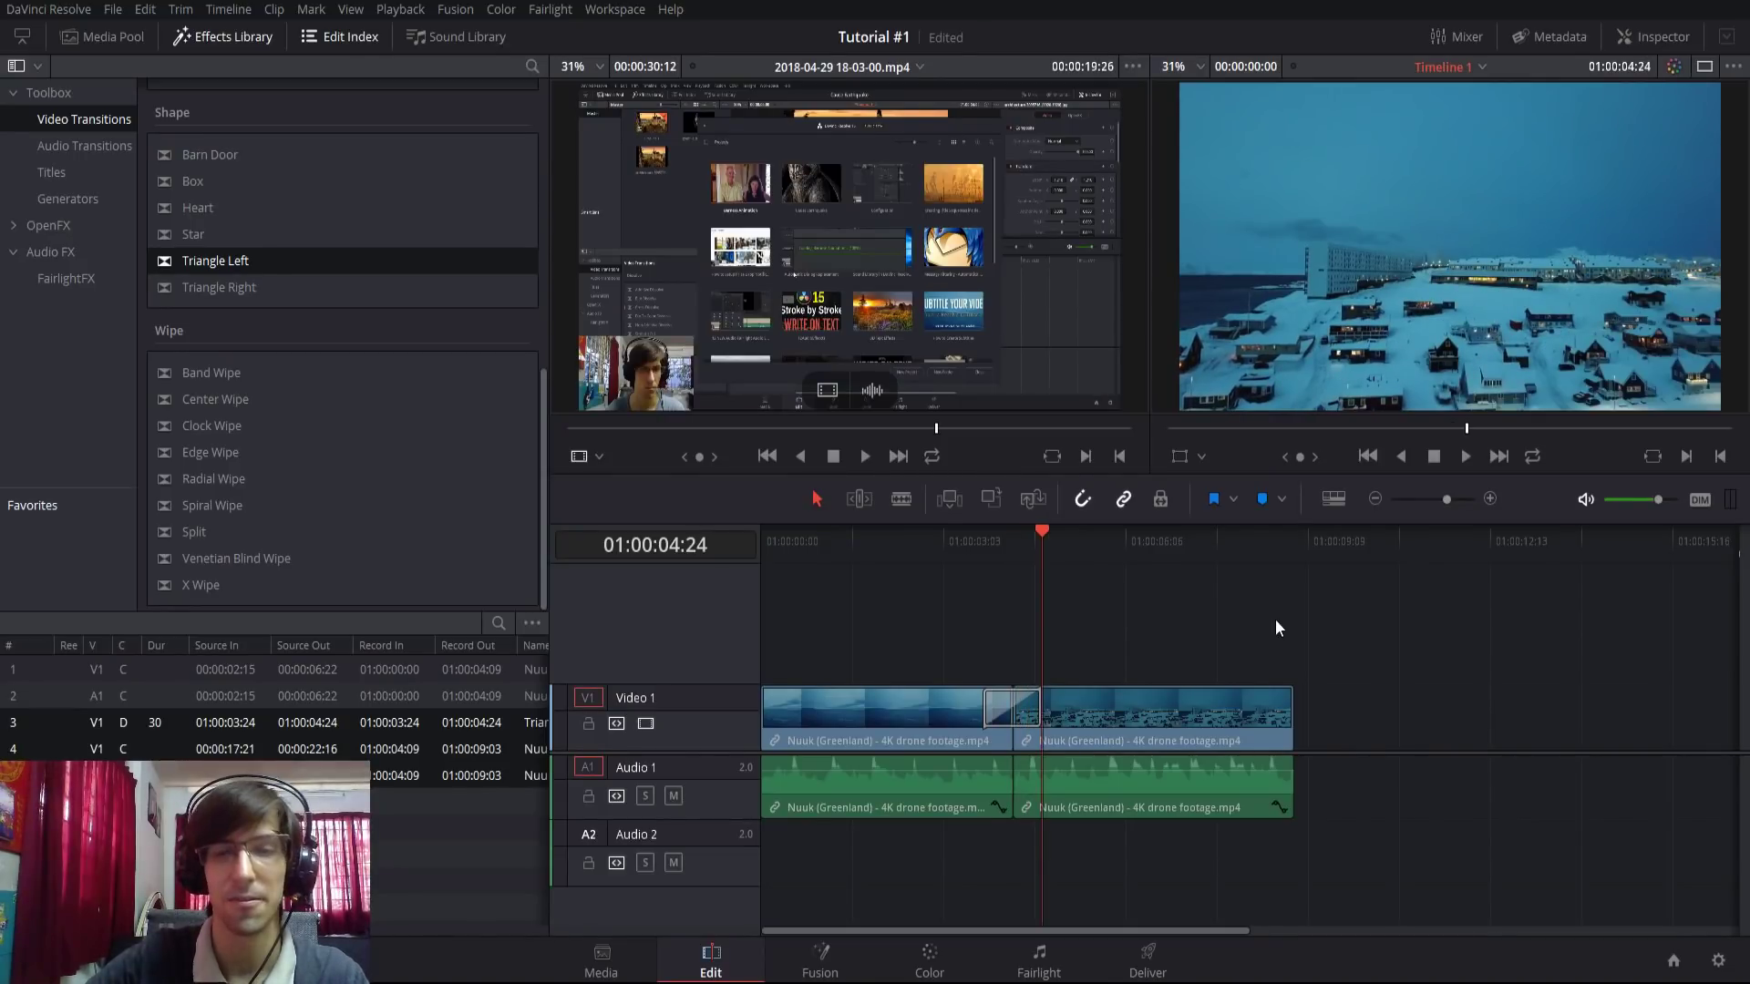
{"action": "left_click", "coordinate": [991, 716]}
{"action": "key", "text": "Delete"}
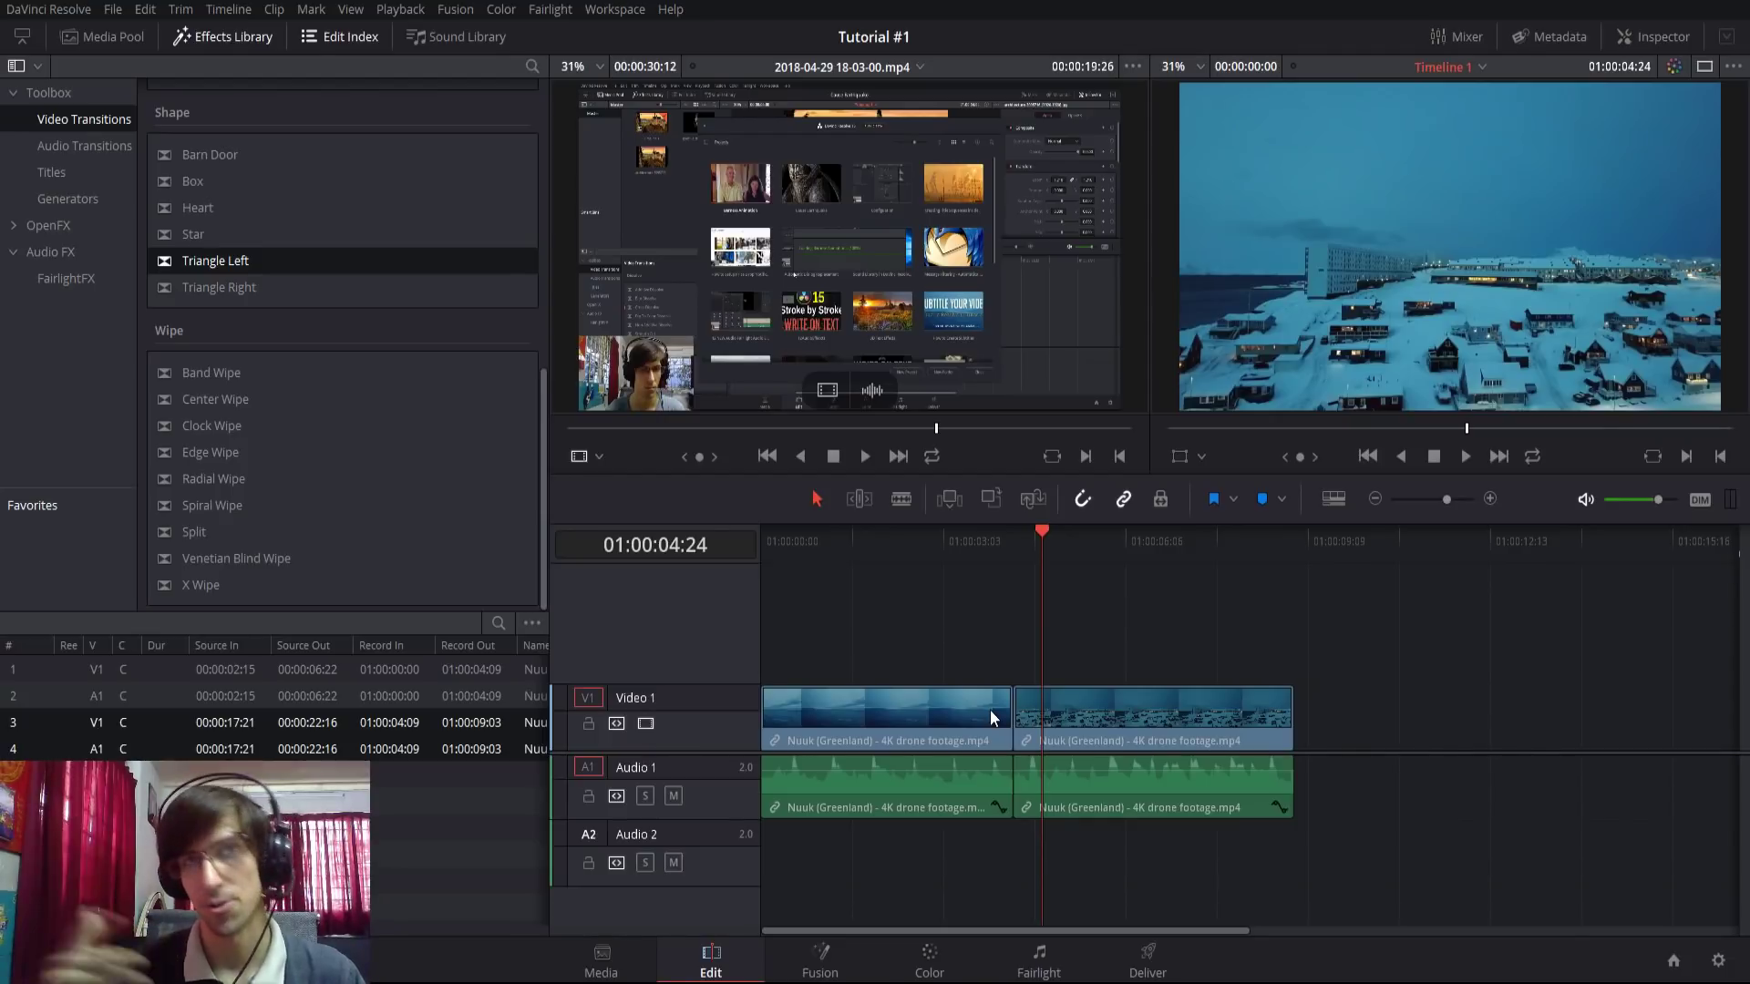
Drop Radial Wipe from the Wipe section onto the V1 cut and step forward through it.
{"action": "left_click", "coordinate": [213, 479]}
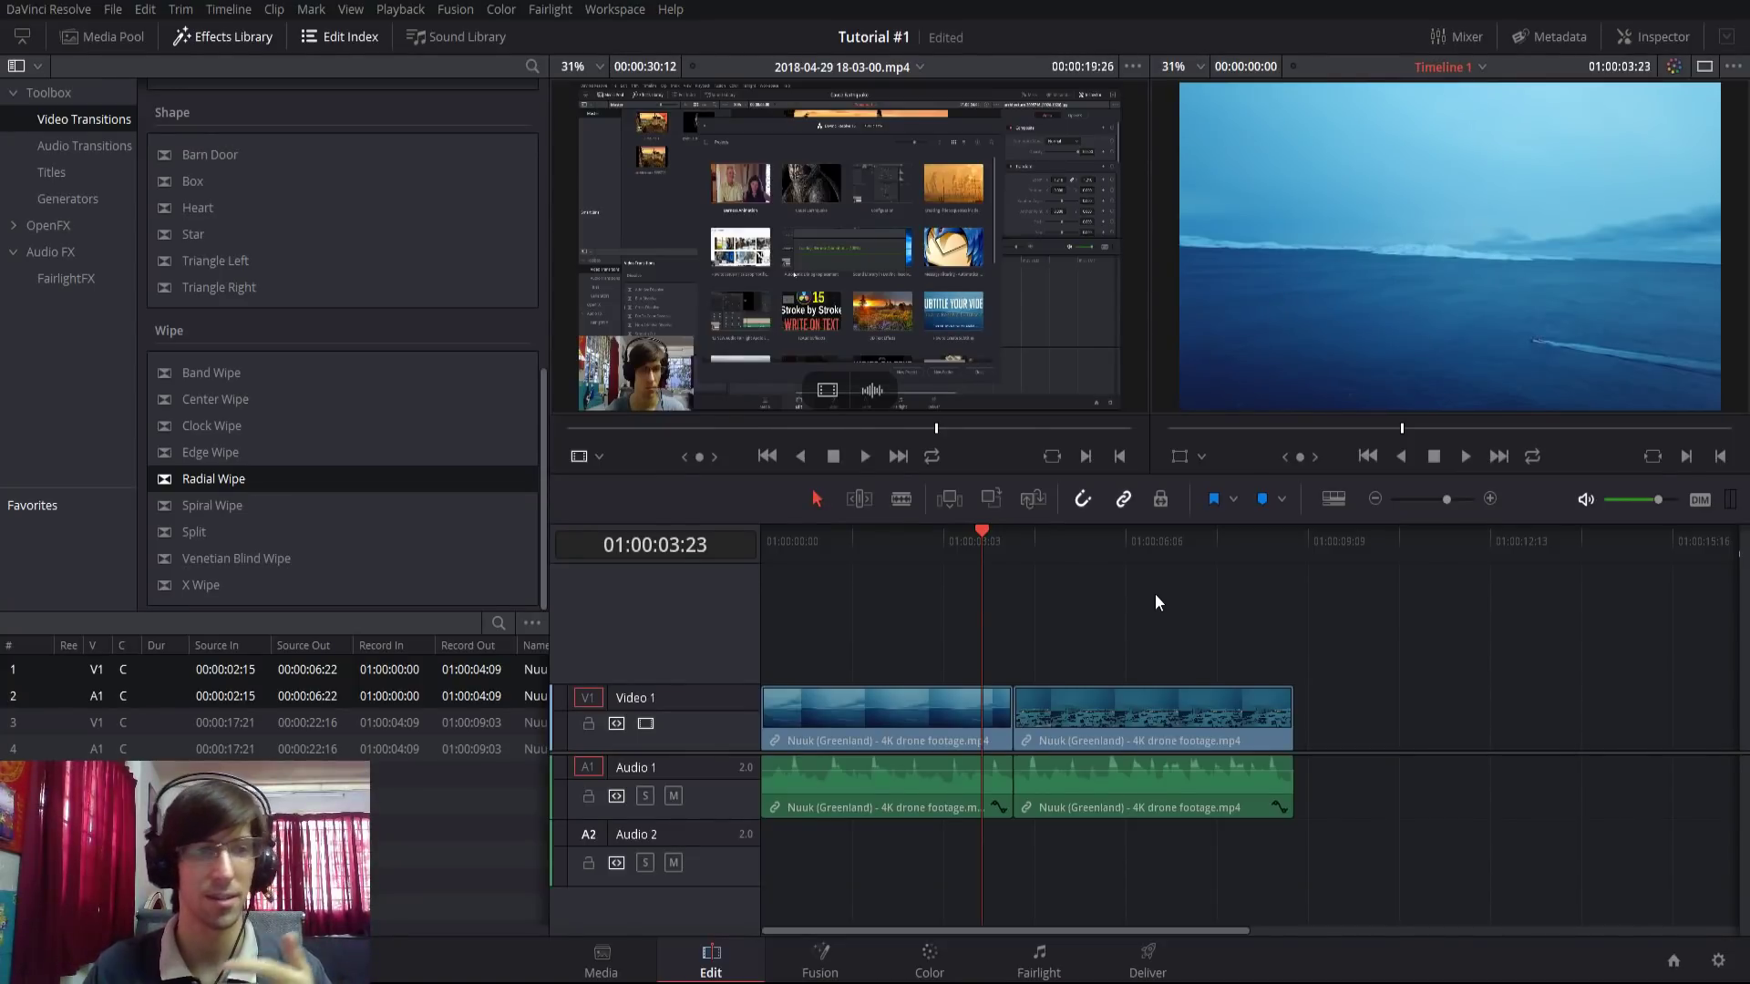
{"action": "left_click_drag", "start_coordinate": [219, 480], "coordinate": [996, 712]}
{"action": "key", "text": "Right"}
{"action": "key", "text": "Right"}
{"action": "key", "text": "Right"}
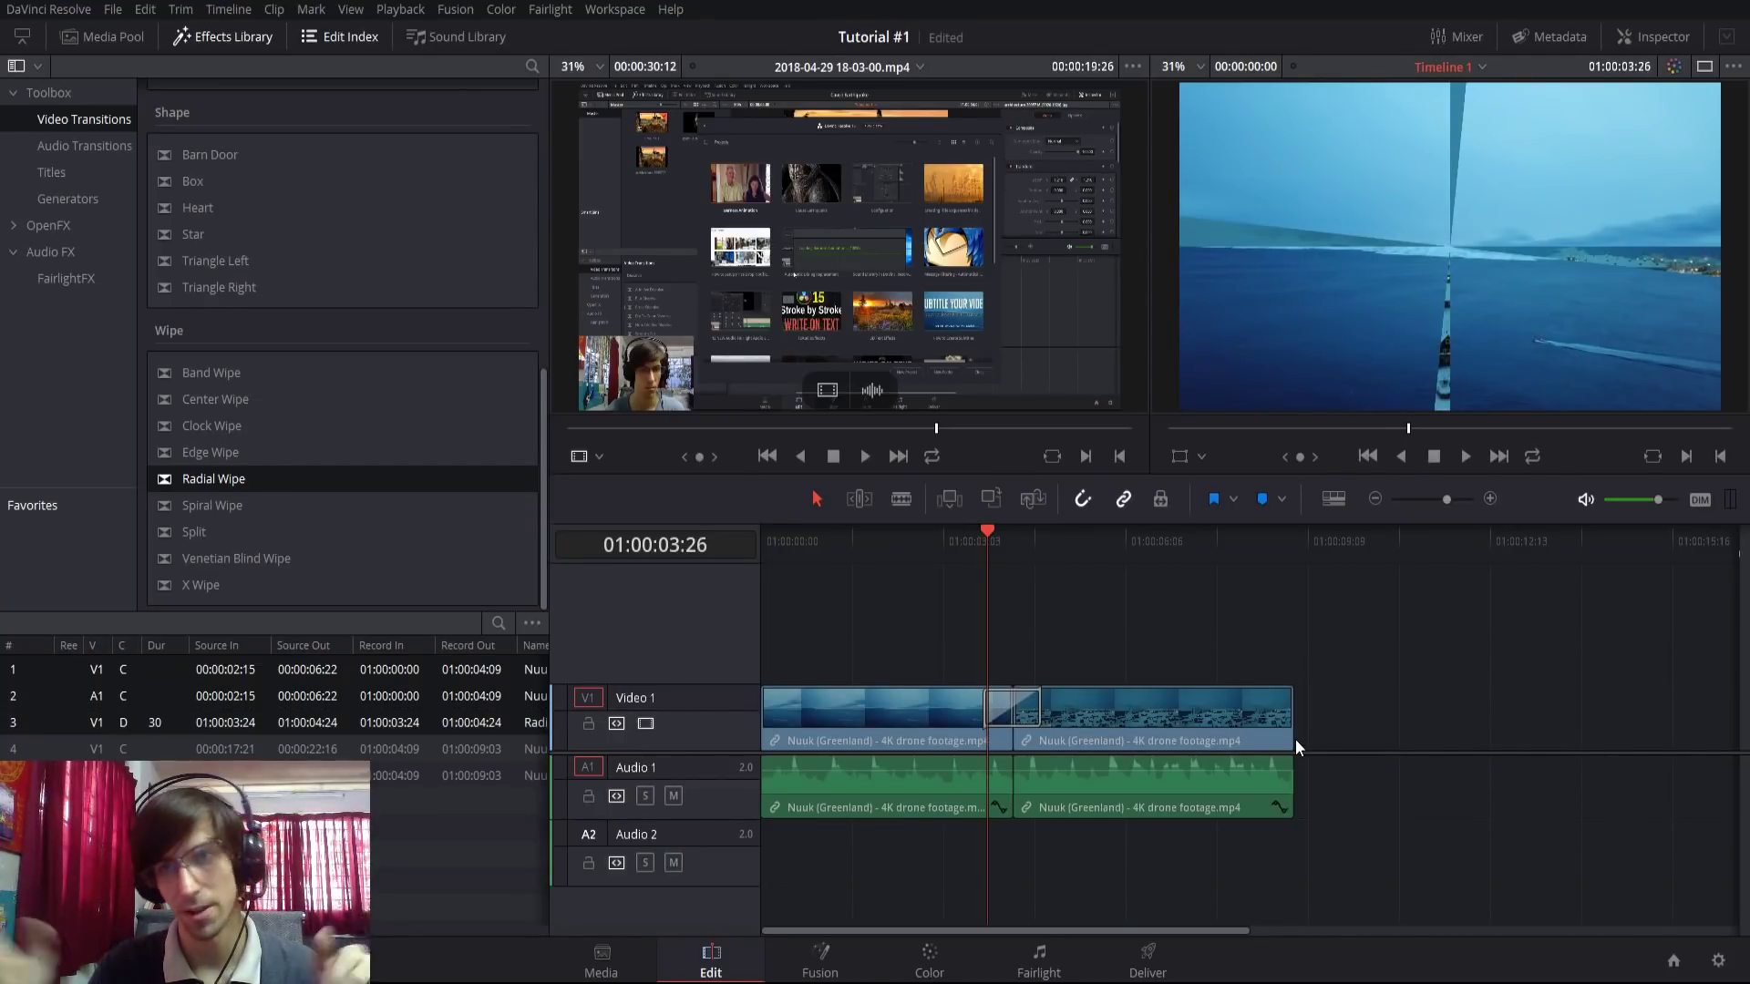
{"action": "key", "text": "Right"}
{"action": "key", "text": "Right"}
{"action": "key", "text": "Right"}
{"action": "key", "text": "Right"}
{"action": "key", "text": "Right"}
{"action": "key", "text": "Right"}
{"action": "key", "text": "Right"}
{"action": "key", "text": "Right"}
{"action": "key", "text": "Right"}
{"action": "key", "text": "Right"}
{"action": "key", "text": "Right"}
{"action": "key", "text": "Right"}
{"action": "key", "text": "Right"}
{"action": "key", "text": "Right"}
{"action": "key", "text": "Right"}
{"action": "key", "text": "Right"}
{"action": "key", "text": "Right"}
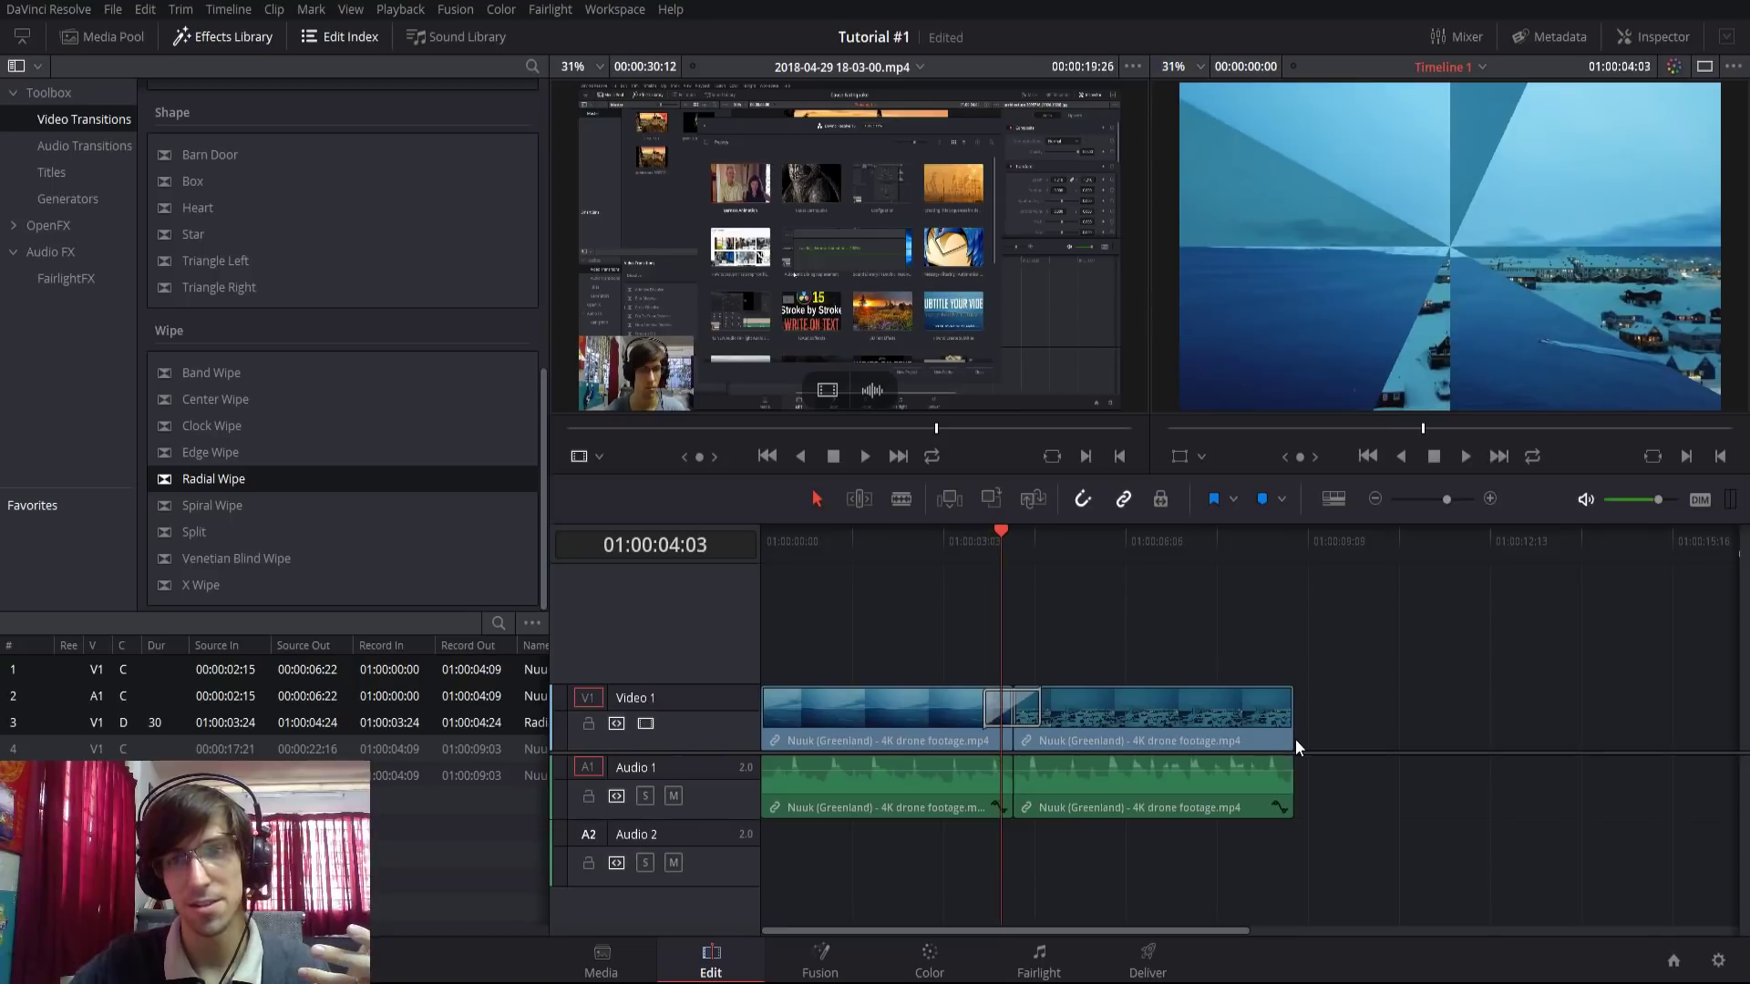
{"action": "key", "text": "Right"}
{"action": "key", "text": "Right"}
{"action": "key", "text": "Right"}
{"action": "key", "text": "Right"}
{"action": "key", "text": "Right"}
{"action": "key", "text": "Right"}
{"action": "key", "text": "Right"}
{"action": "key", "text": "Right"}
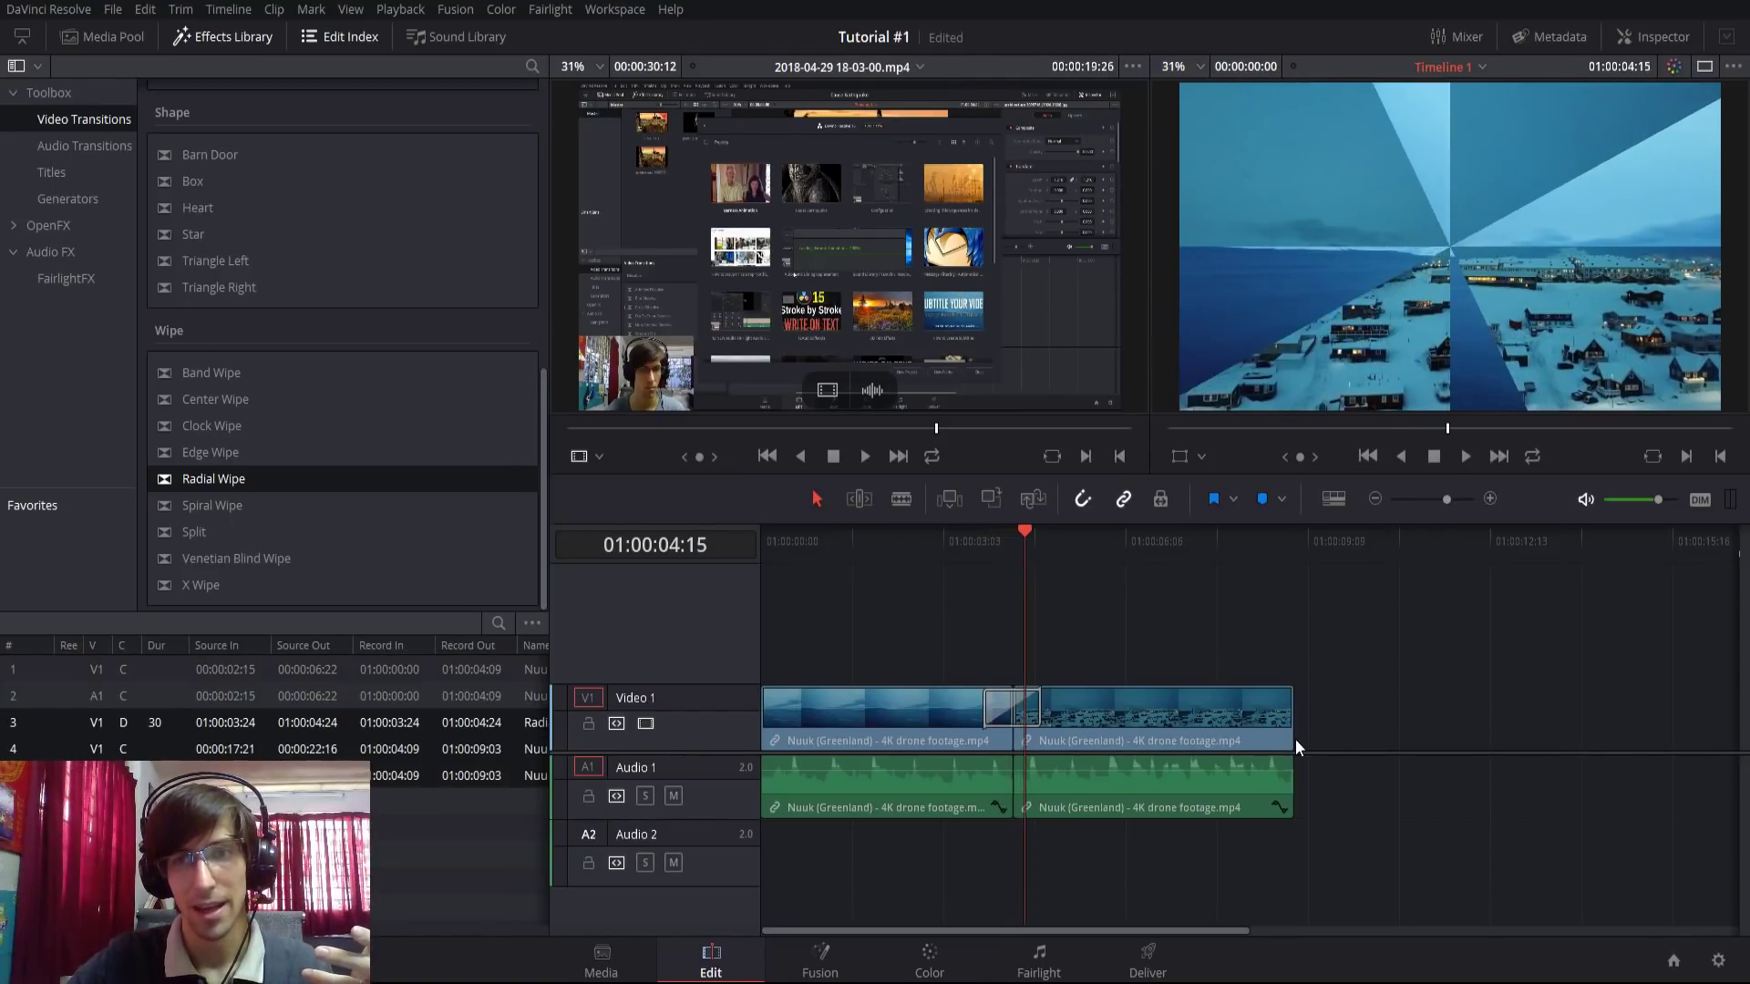
{"action": "key", "text": "Right"}
{"action": "key", "text": "Right"}
{"action": "key", "text": "Right"}
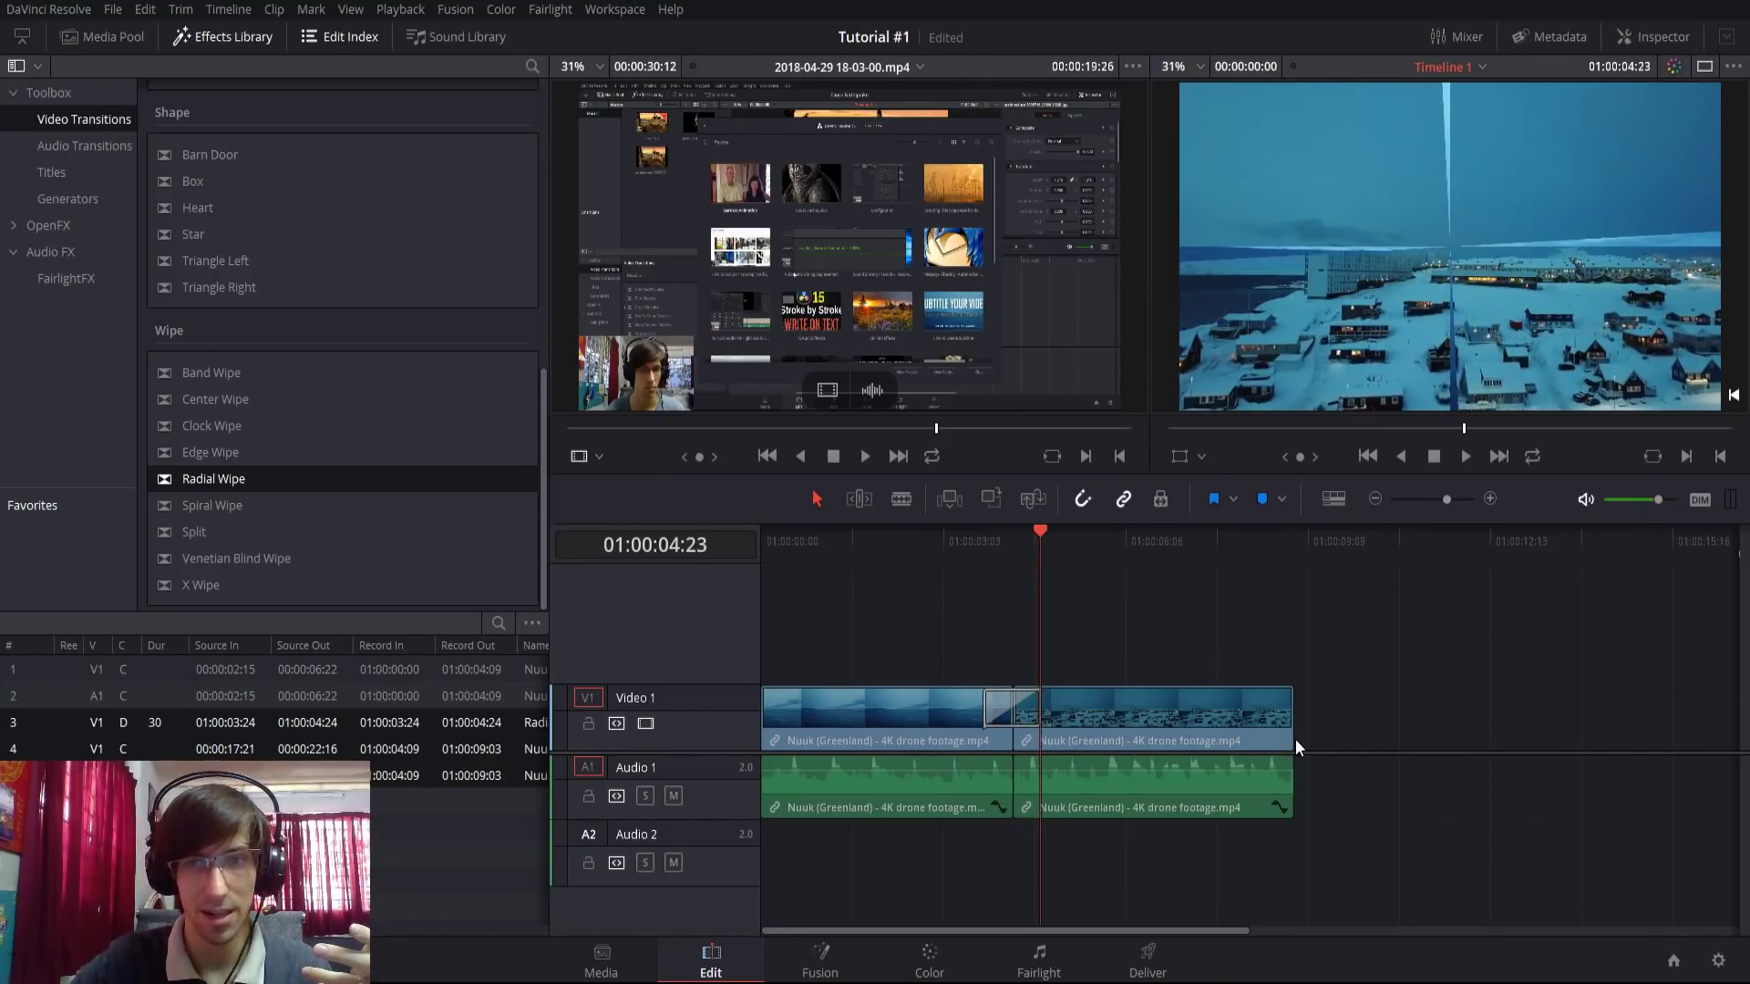
Replace the Radial Wipe with X Wipe, step through it, then swap in Venetian Blind Wipe.
{"action": "key", "text": "Left"}
{"action": "key", "text": "Left"}
{"action": "key", "text": "Left"}
{"action": "key", "text": "ctrl+z"}
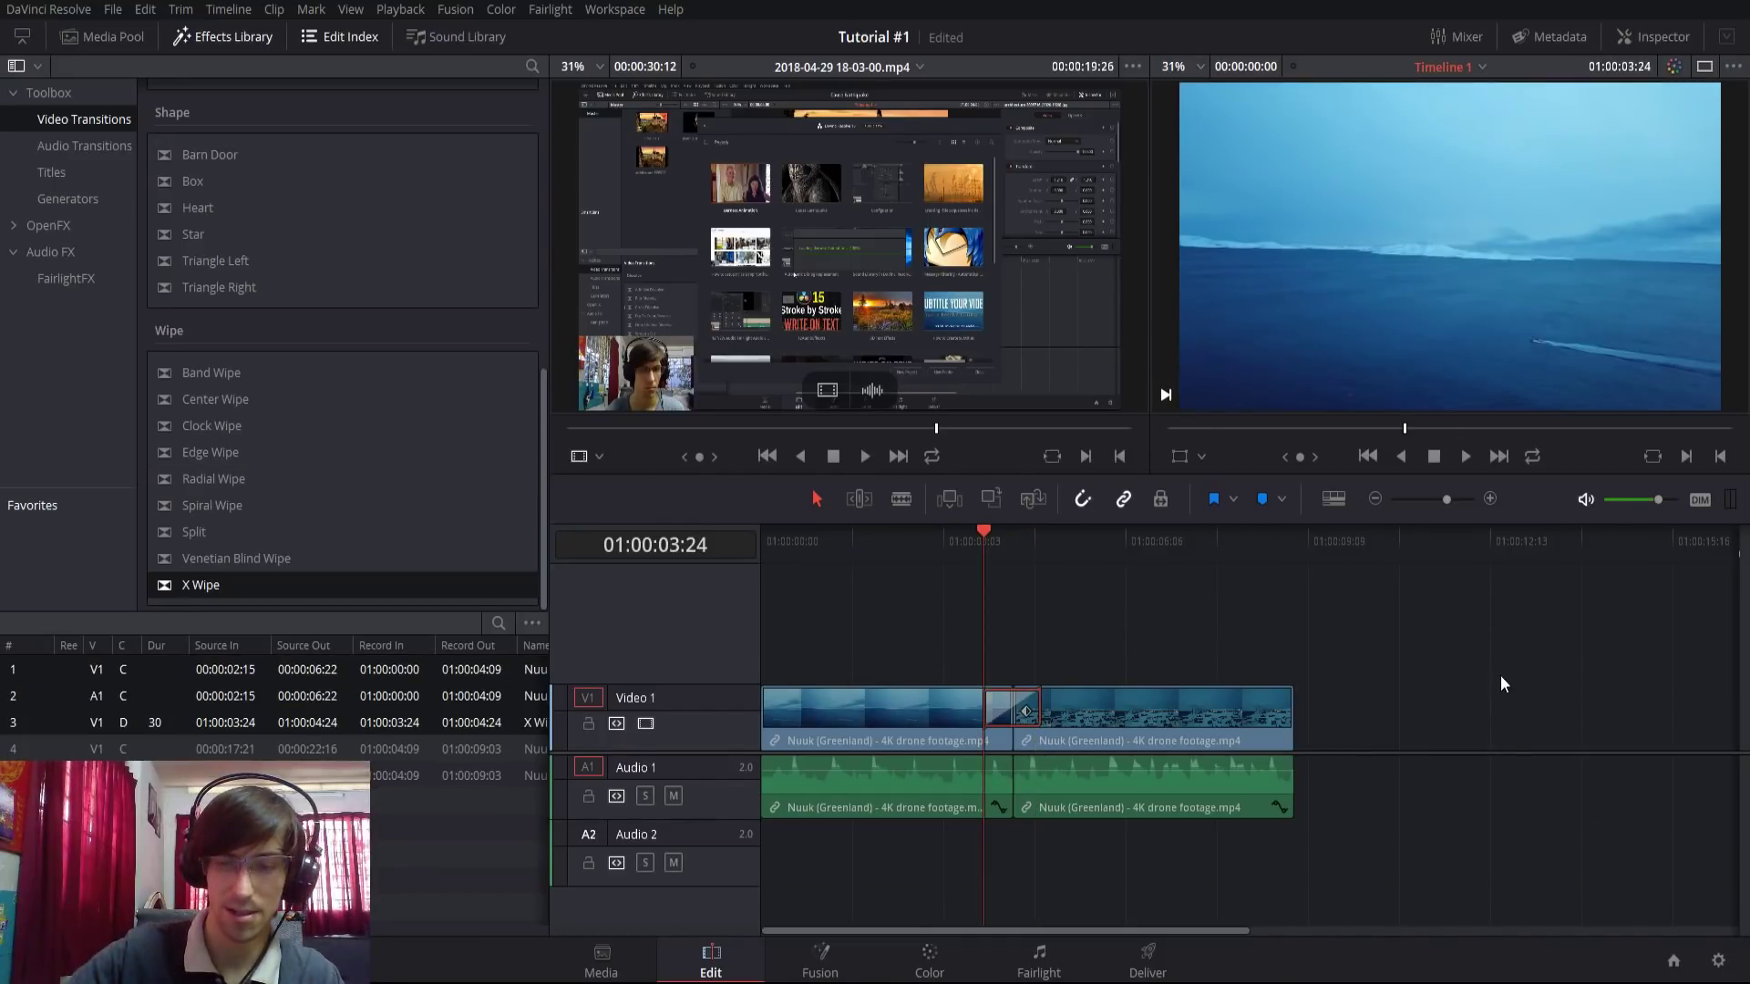
{"action": "key", "text": "Right"}
{"action": "key", "text": "Right"}
{"action": "key", "text": "Right"}
{"action": "key", "text": "Right"}
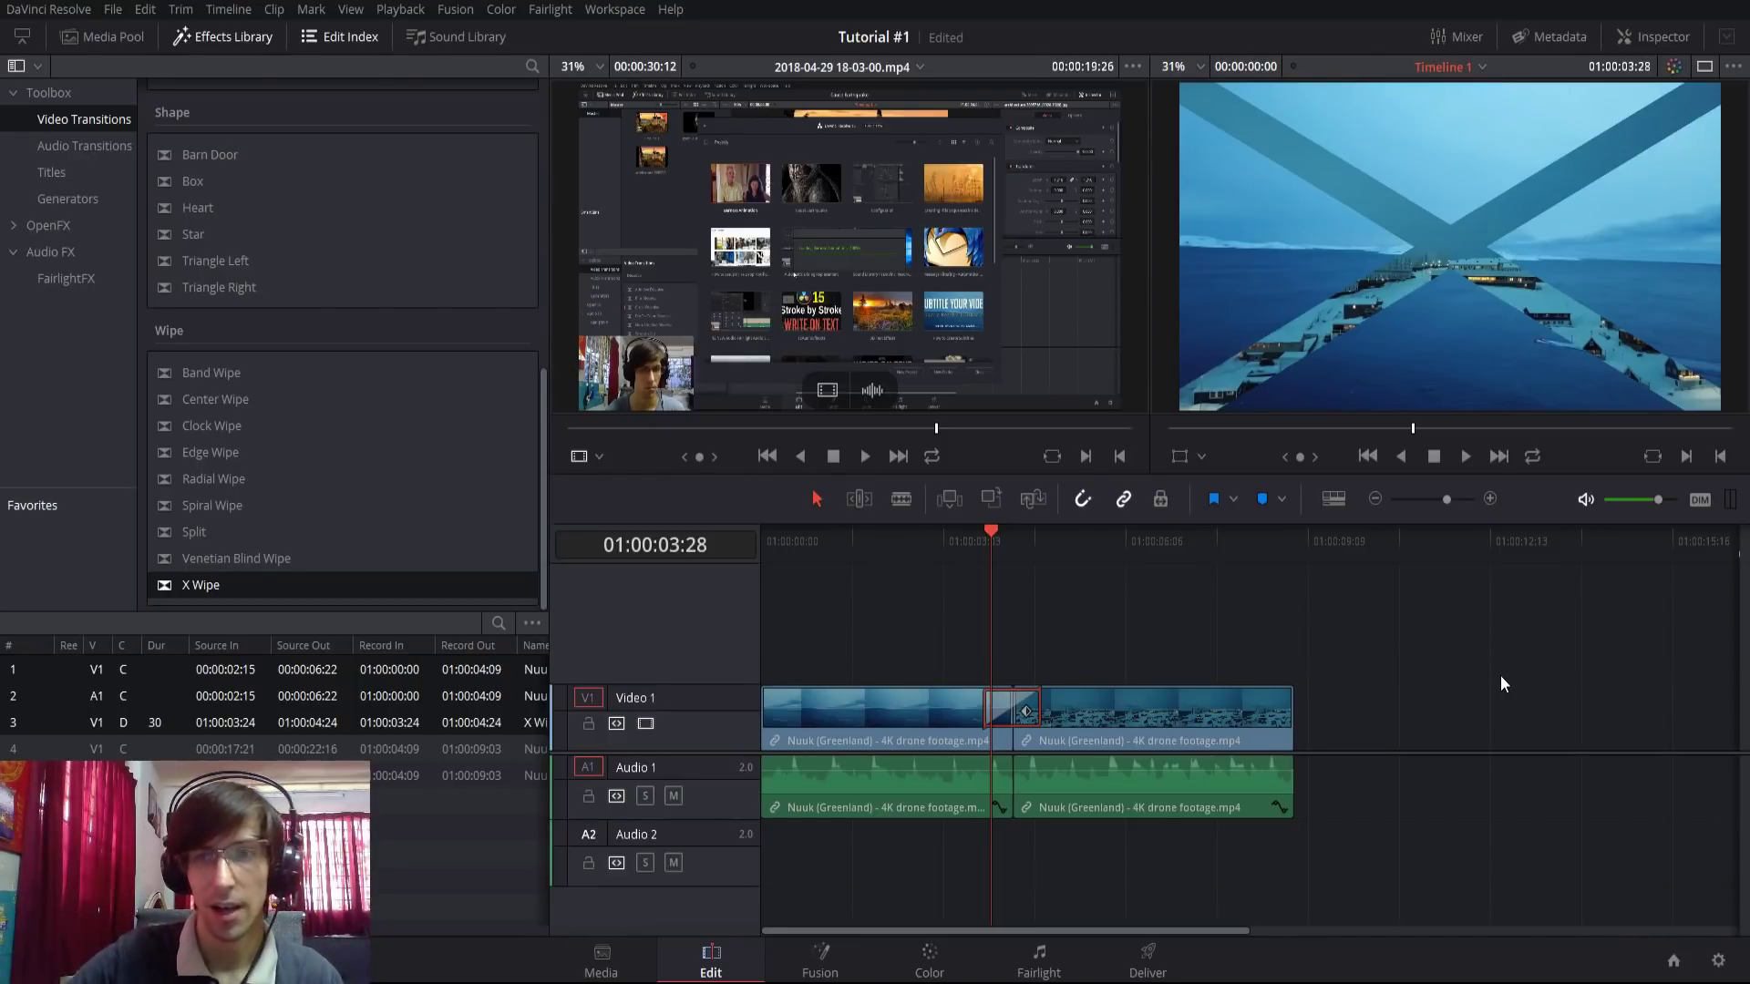
{"action": "key", "text": "Right"}
{"action": "key", "text": "Right"}
{"action": "key", "text": "Right"}
{"action": "key", "text": "Right"}
{"action": "key", "text": "Right"}
{"action": "key", "text": "Right"}
{"action": "key", "text": "Right"}
{"action": "key", "text": "Right"}
{"action": "key", "text": "Right"}
{"action": "key", "text": "Right"}
{"action": "key", "text": "Right"}
{"action": "key", "text": "Right"}
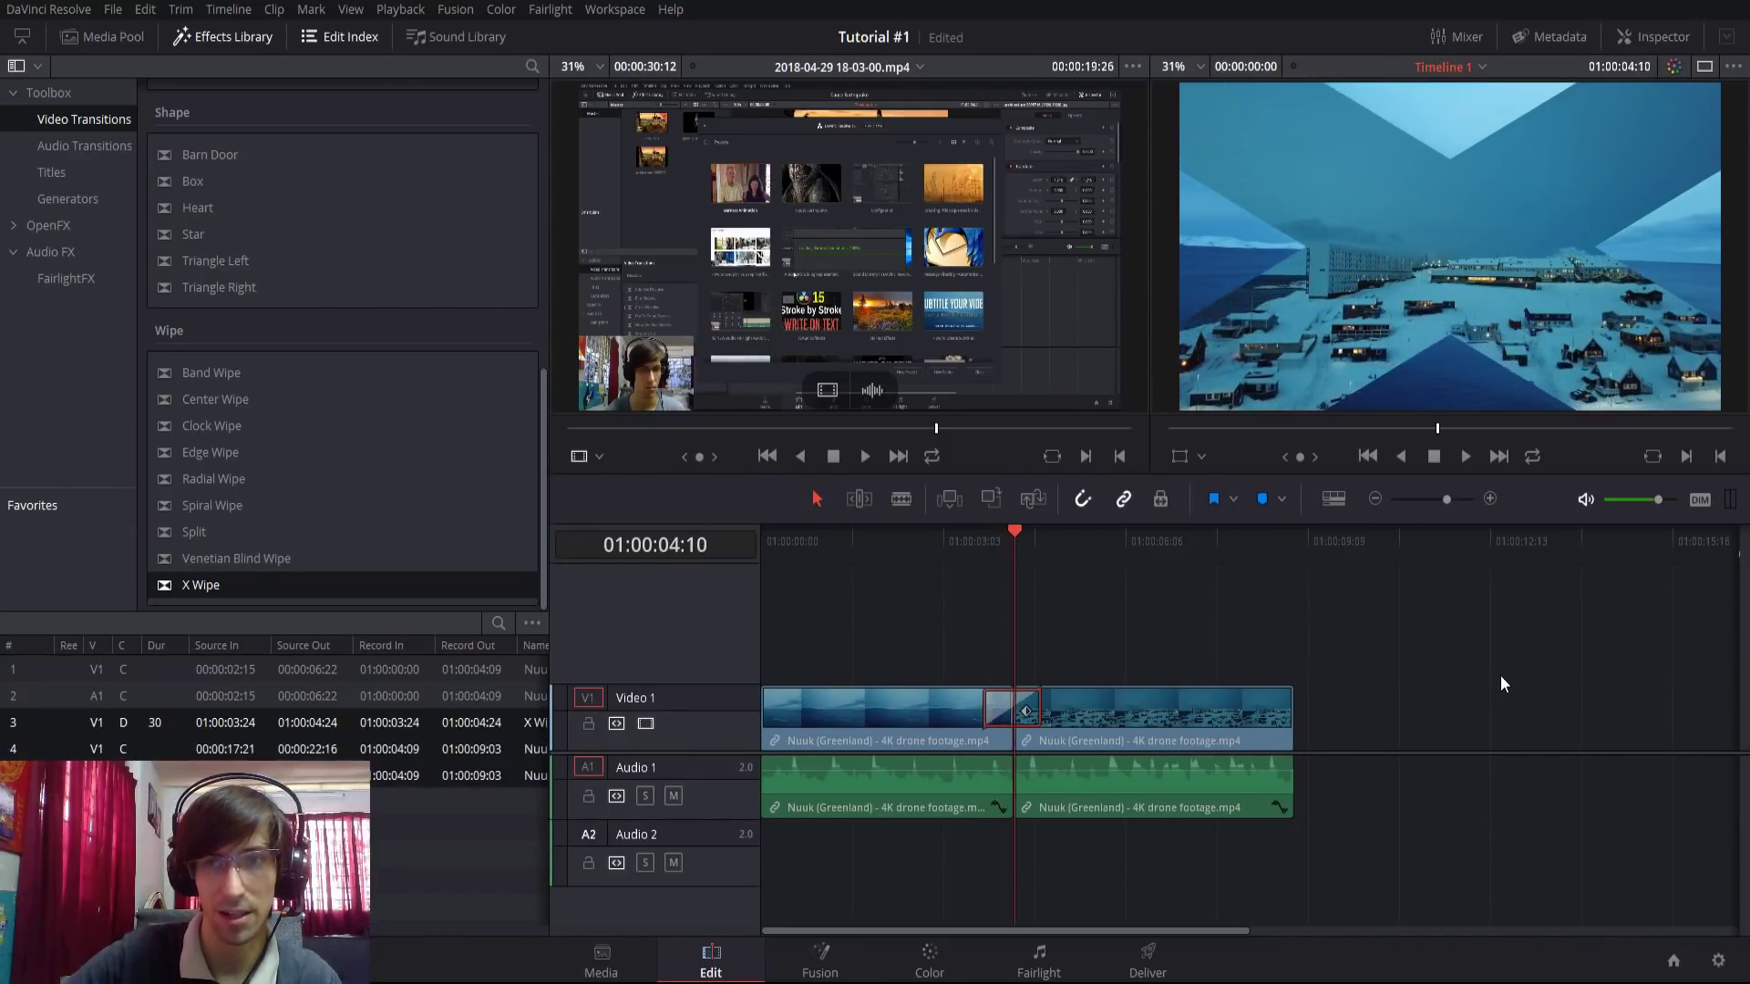
{"action": "key", "text": "Right"}
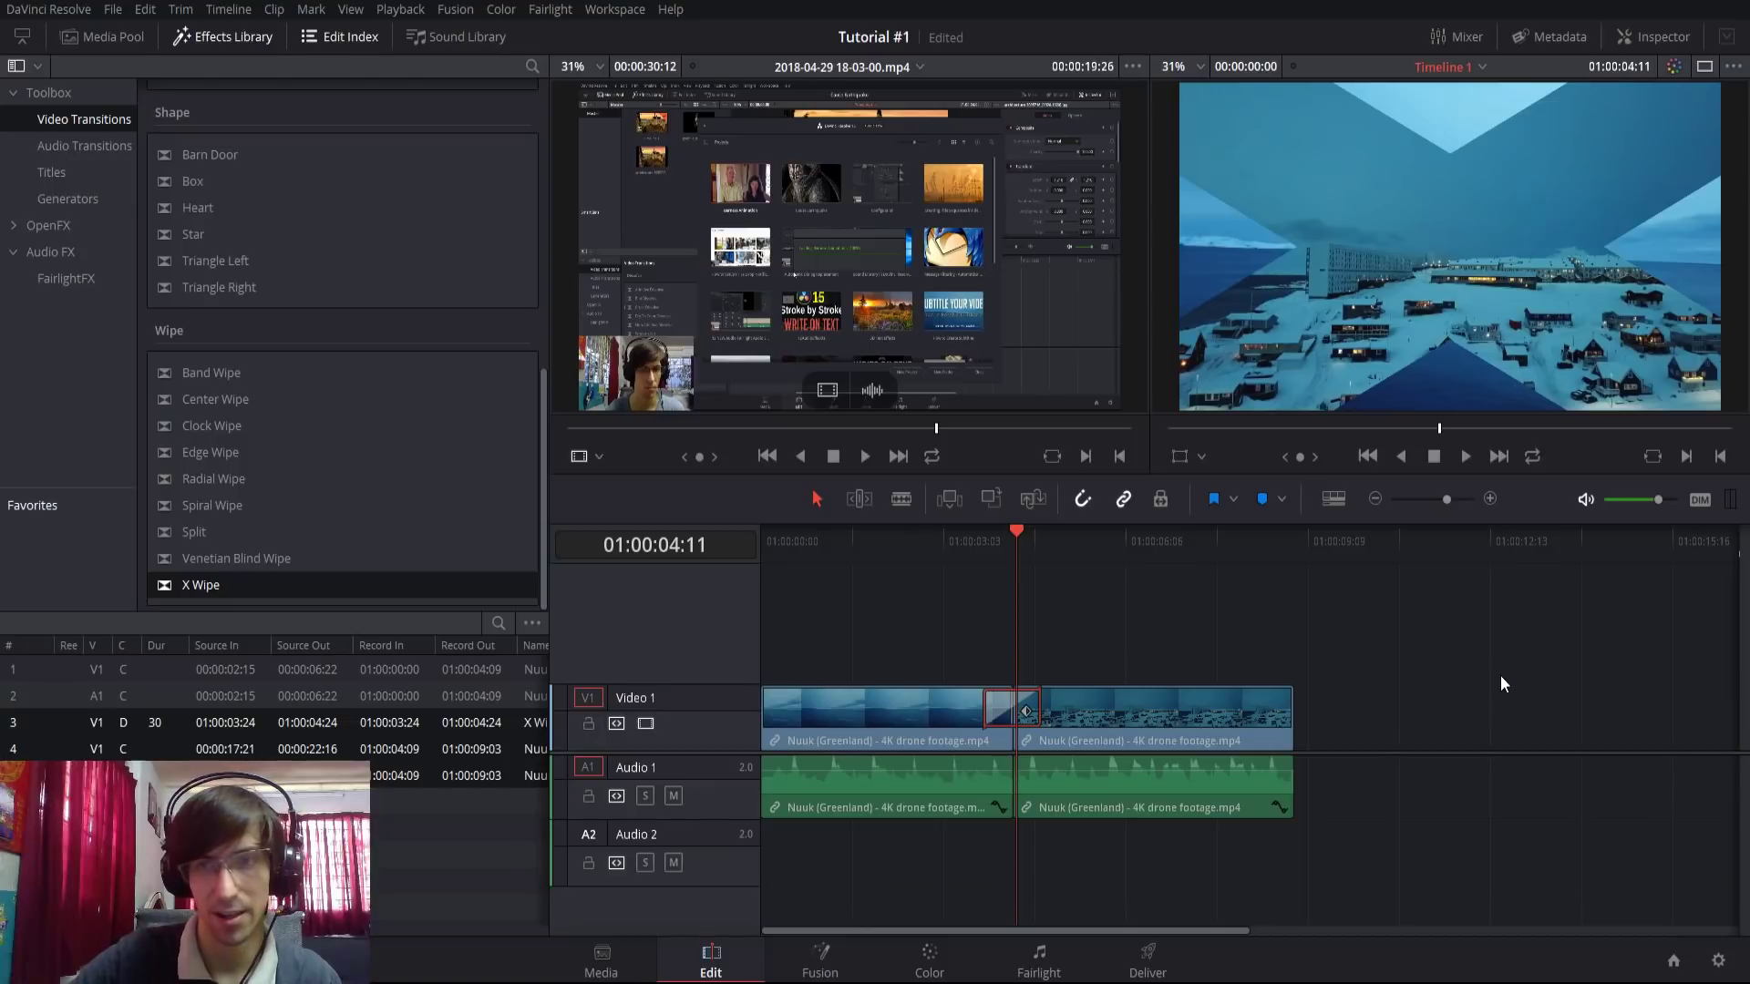
{"action": "key", "text": "Right"}
{"action": "key", "text": "Right"}
{"action": "key", "text": "Right"}
{"action": "key", "text": "Right"}
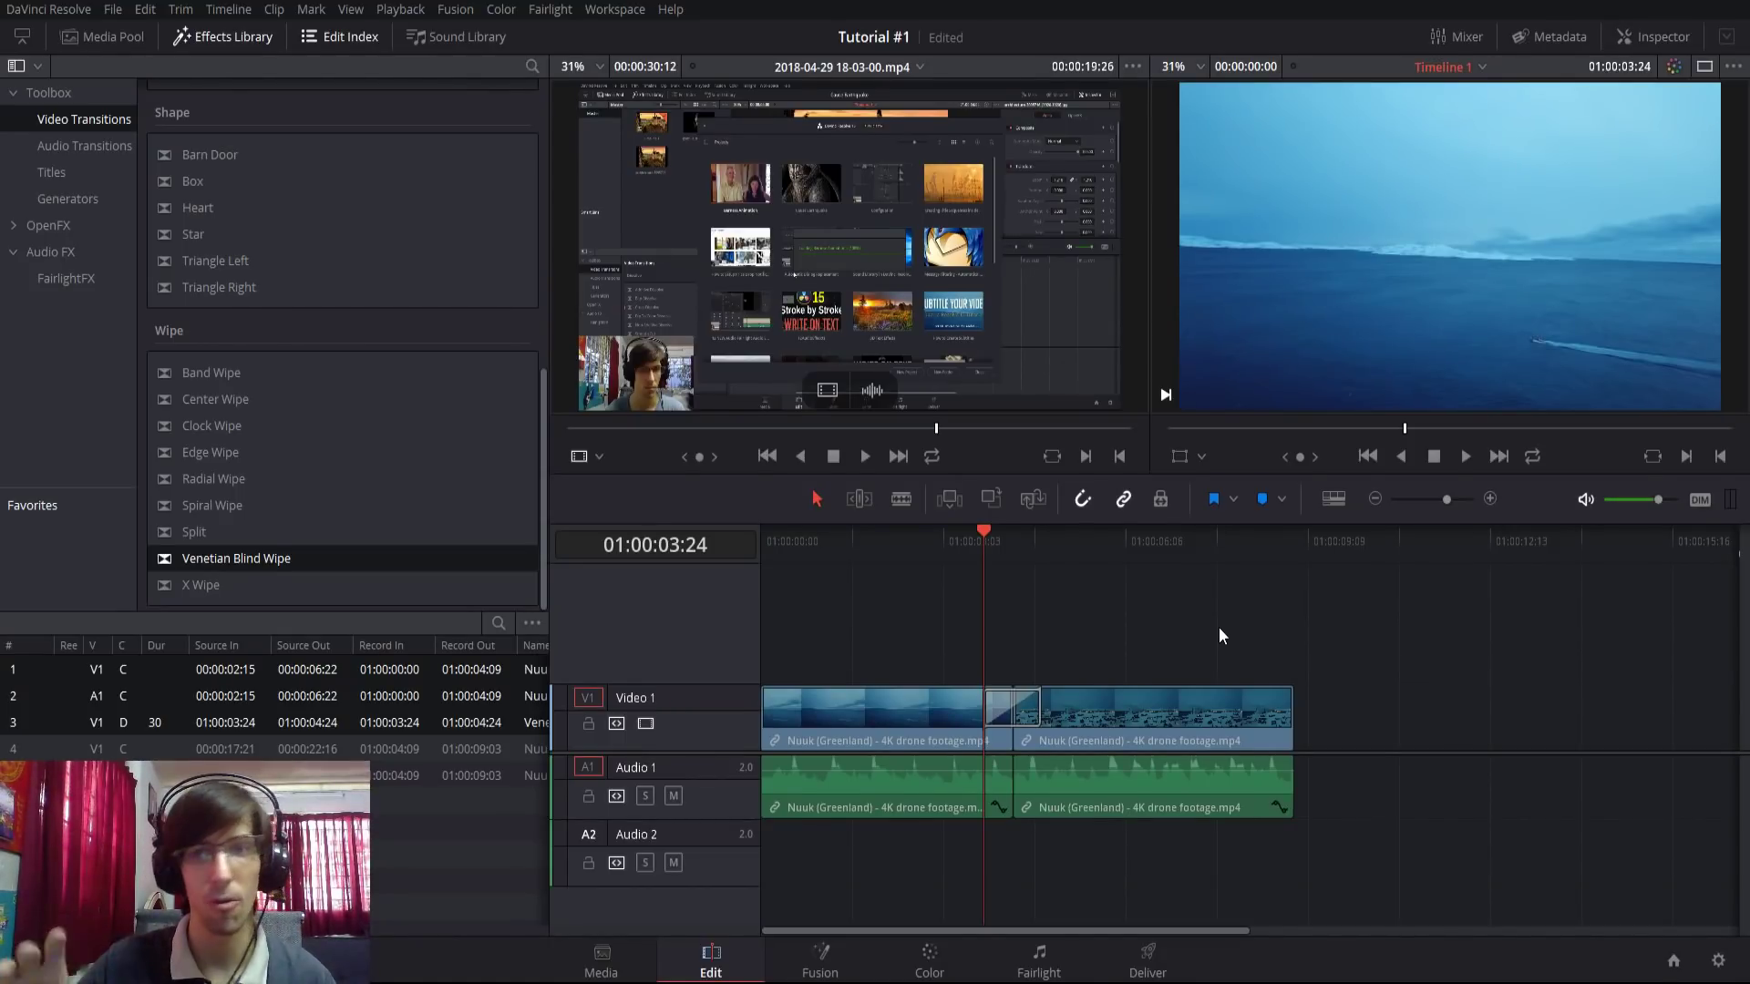
{"action": "key", "text": "space"}
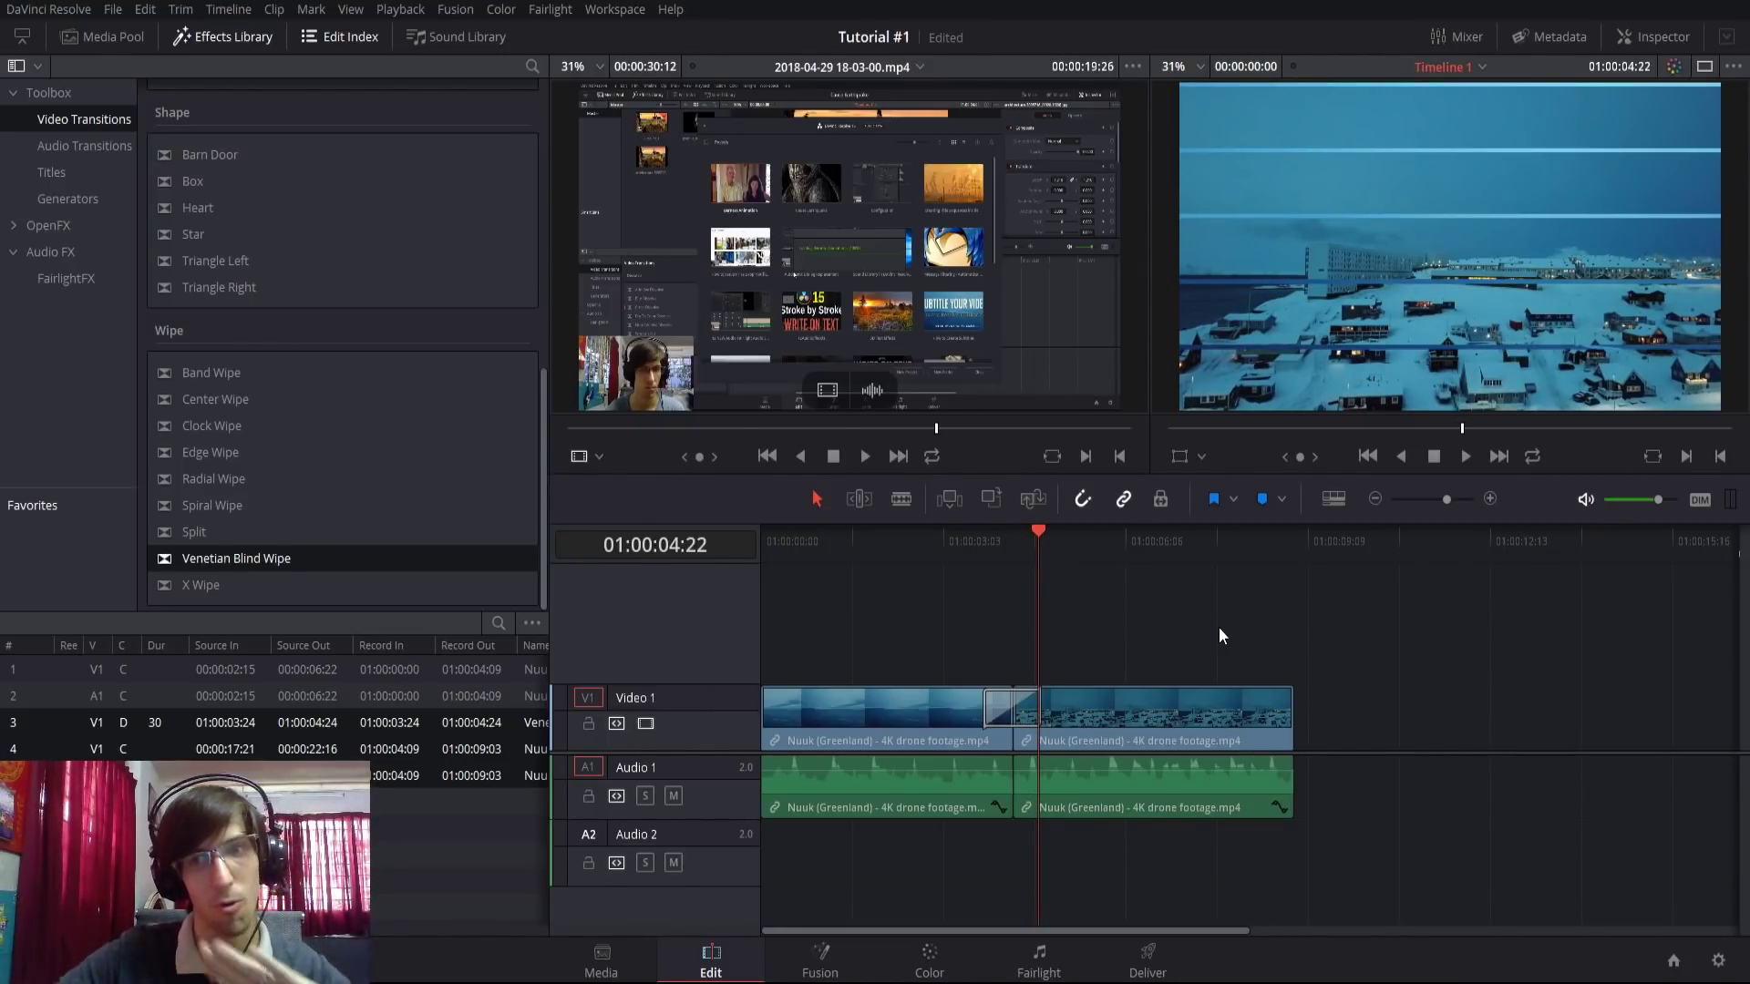
{"action": "key", "text": "Right"}
{"action": "key", "text": "Right"}
{"action": "key", "text": "Right"}
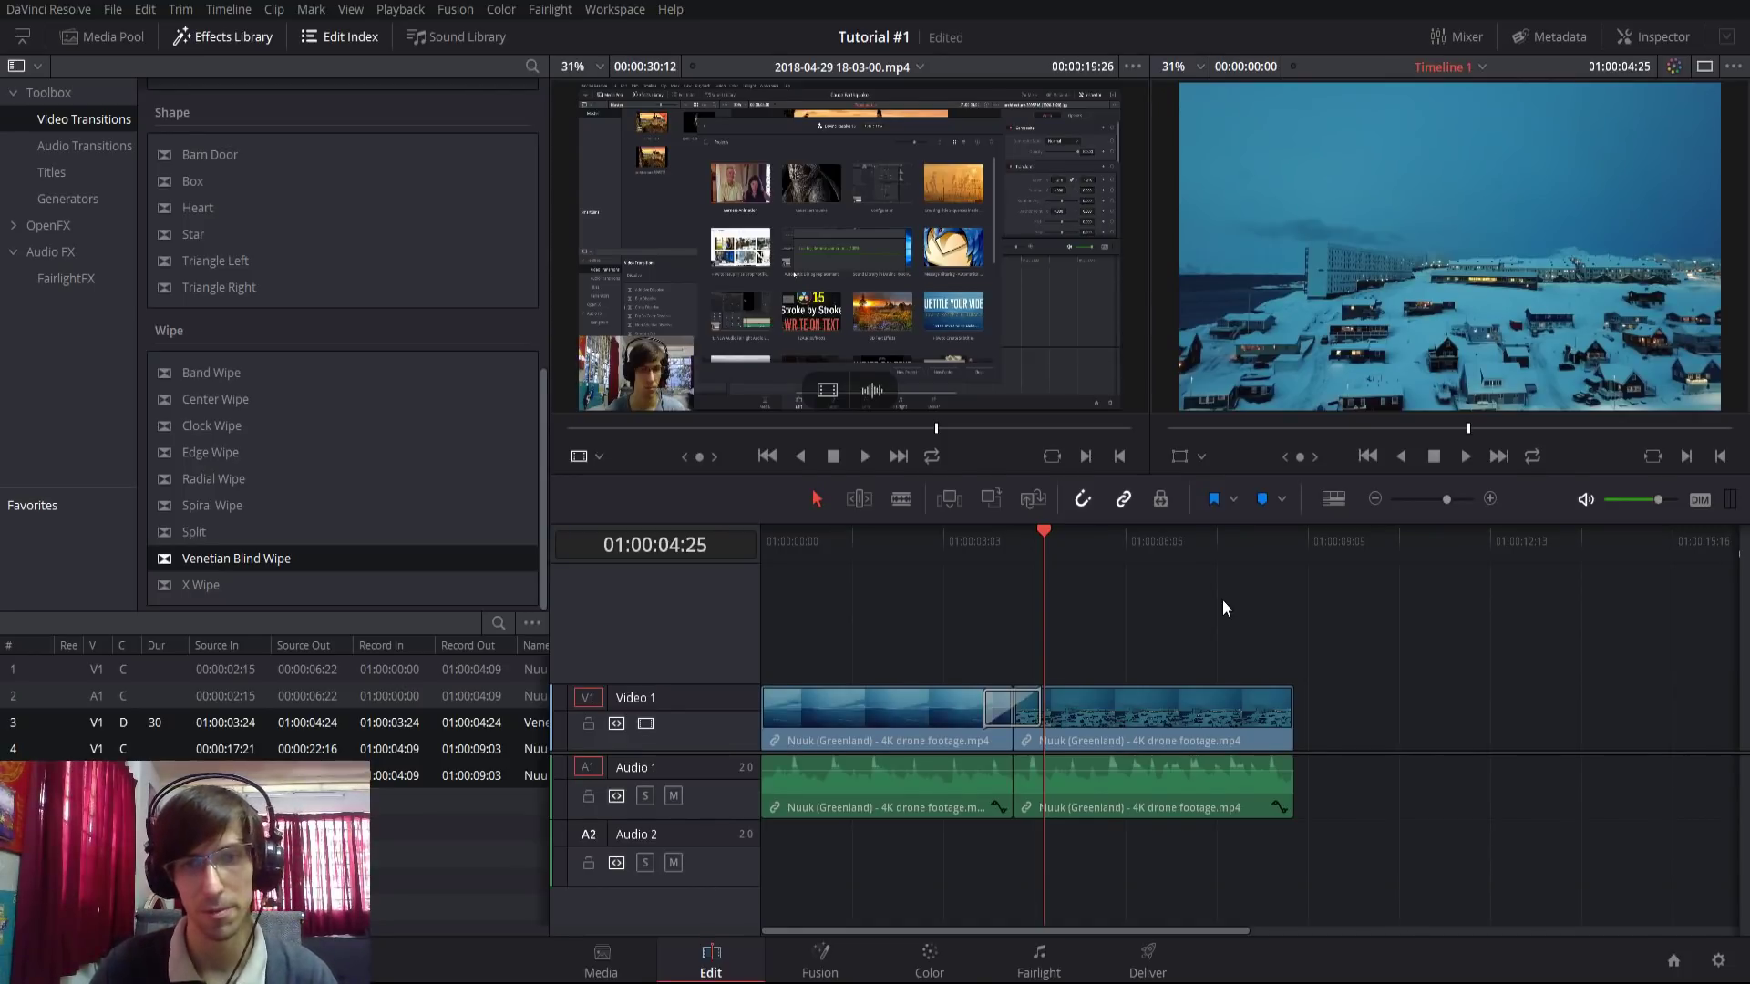
{"action": "scroll", "coordinate": [360, 516], "scroll_direction": "up", "scroll_amount": 10}
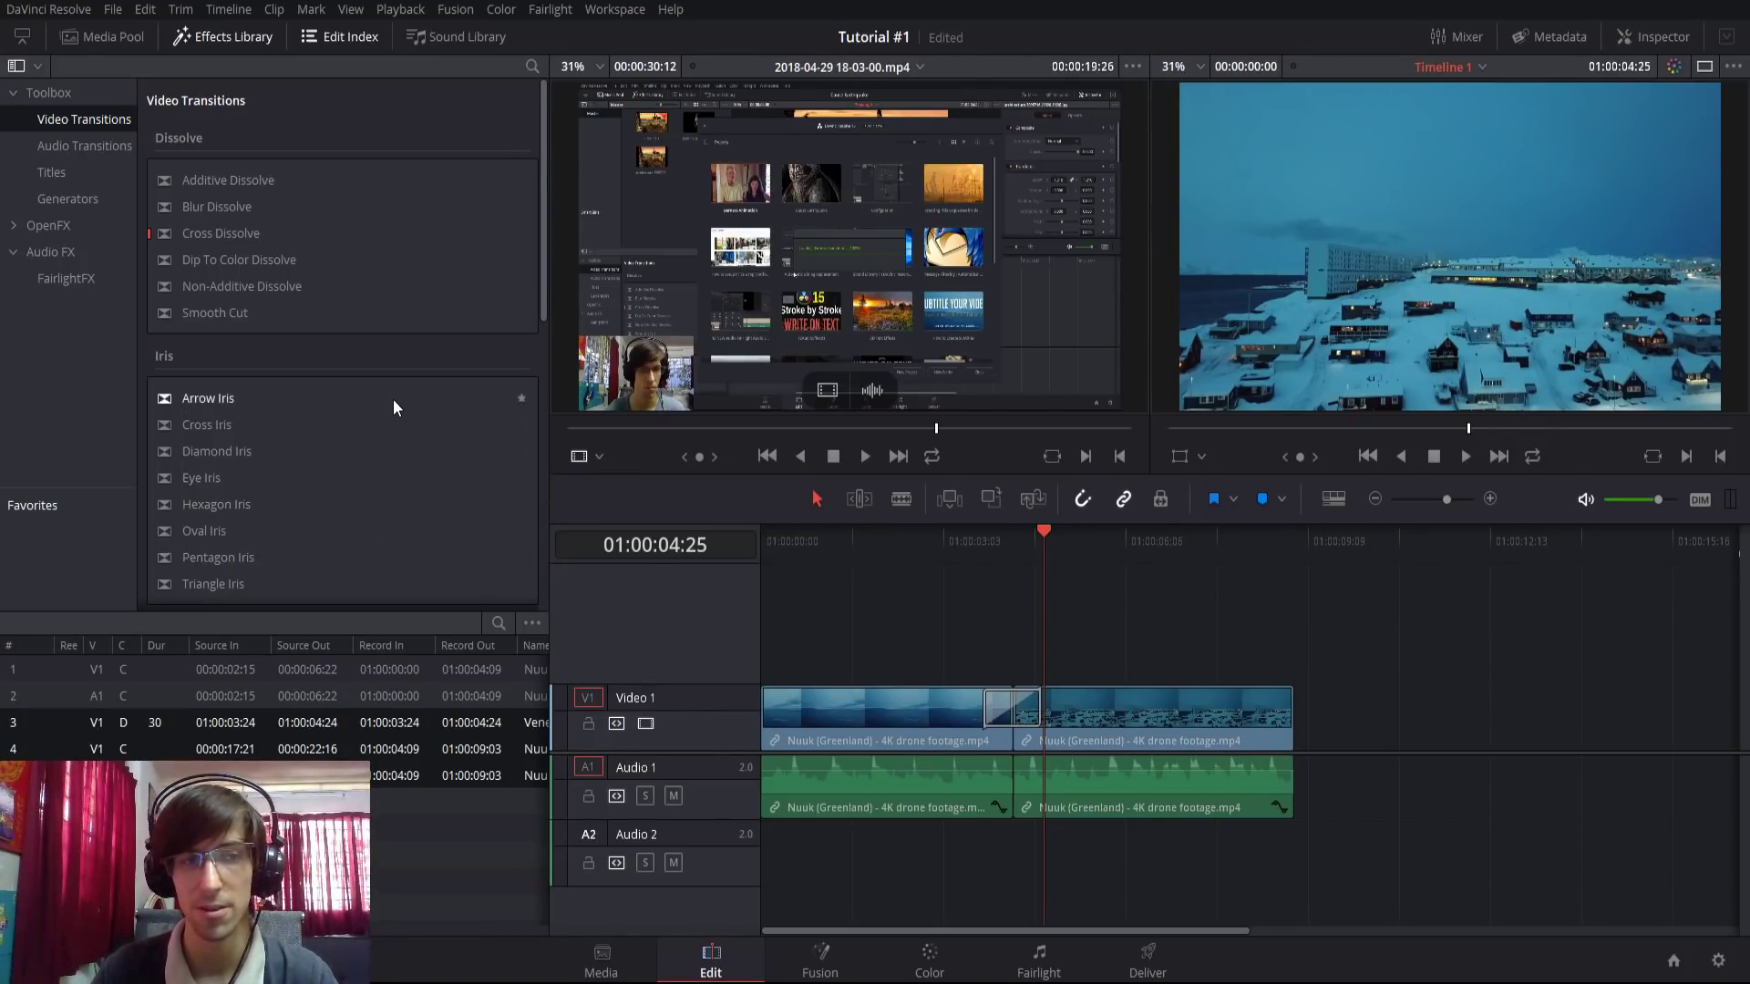
{"action": "scroll", "coordinate": [394, 411], "scroll_direction": "down", "scroll_amount": 3}
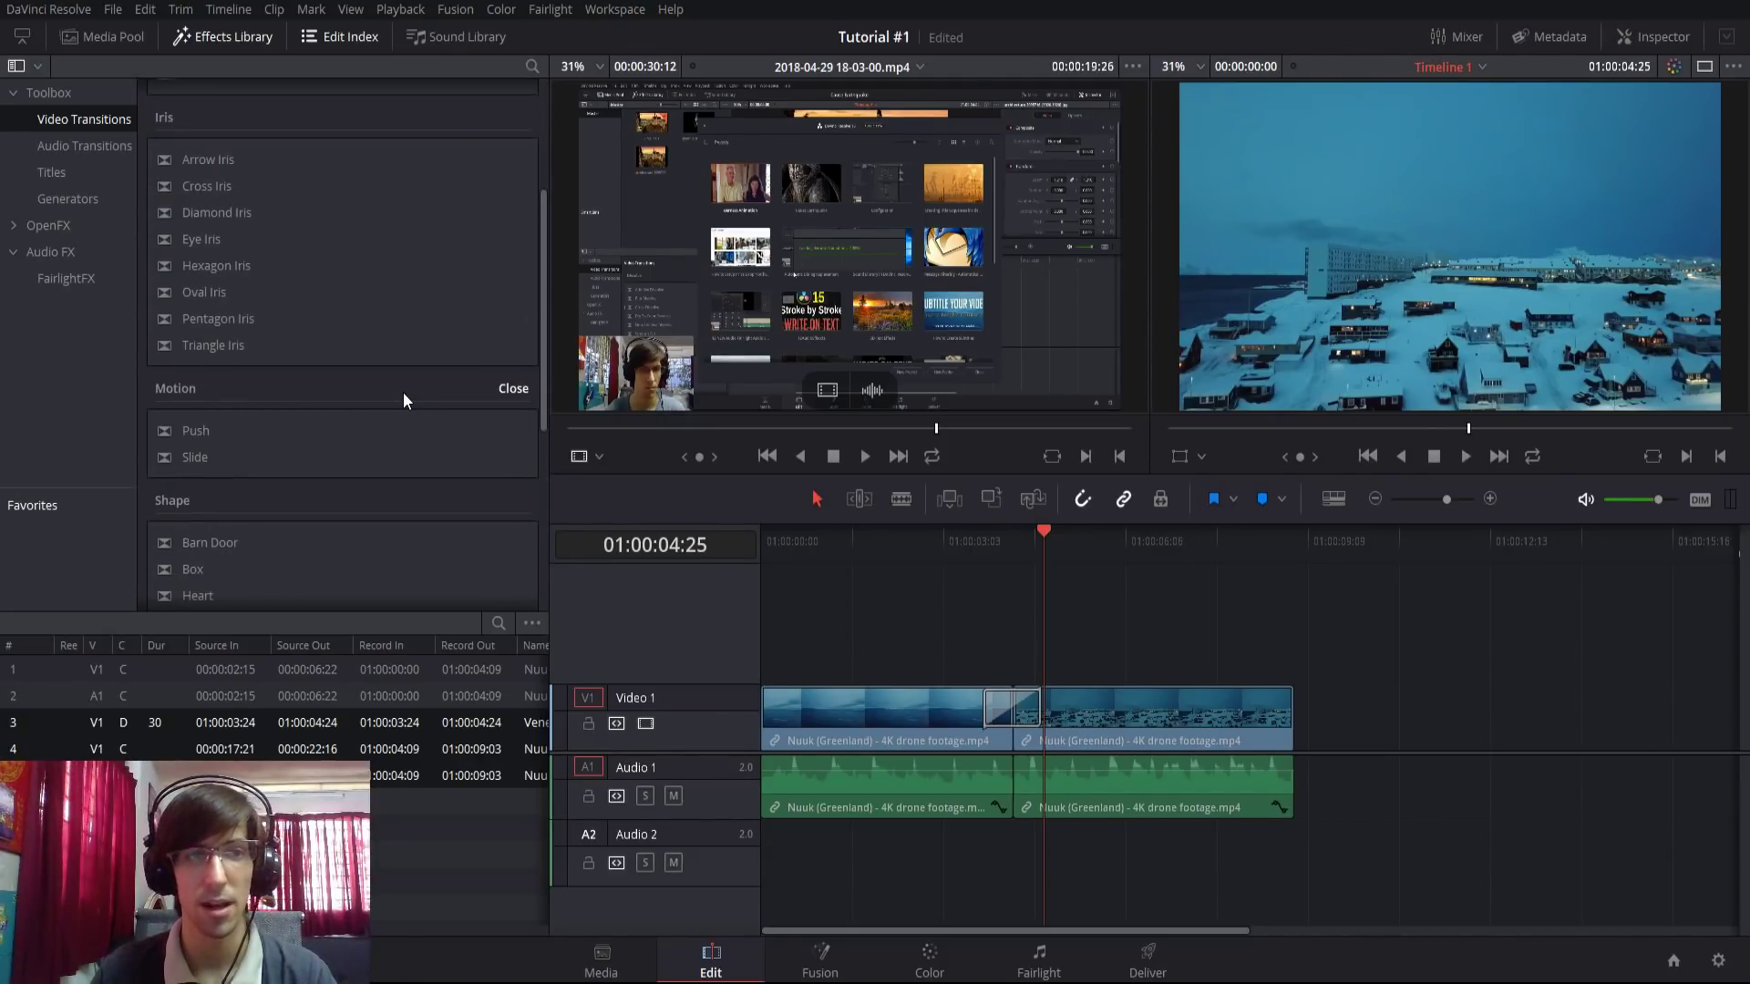
{"action": "scroll", "coordinate": [406, 393], "scroll_direction": "down", "scroll_amount": 2}
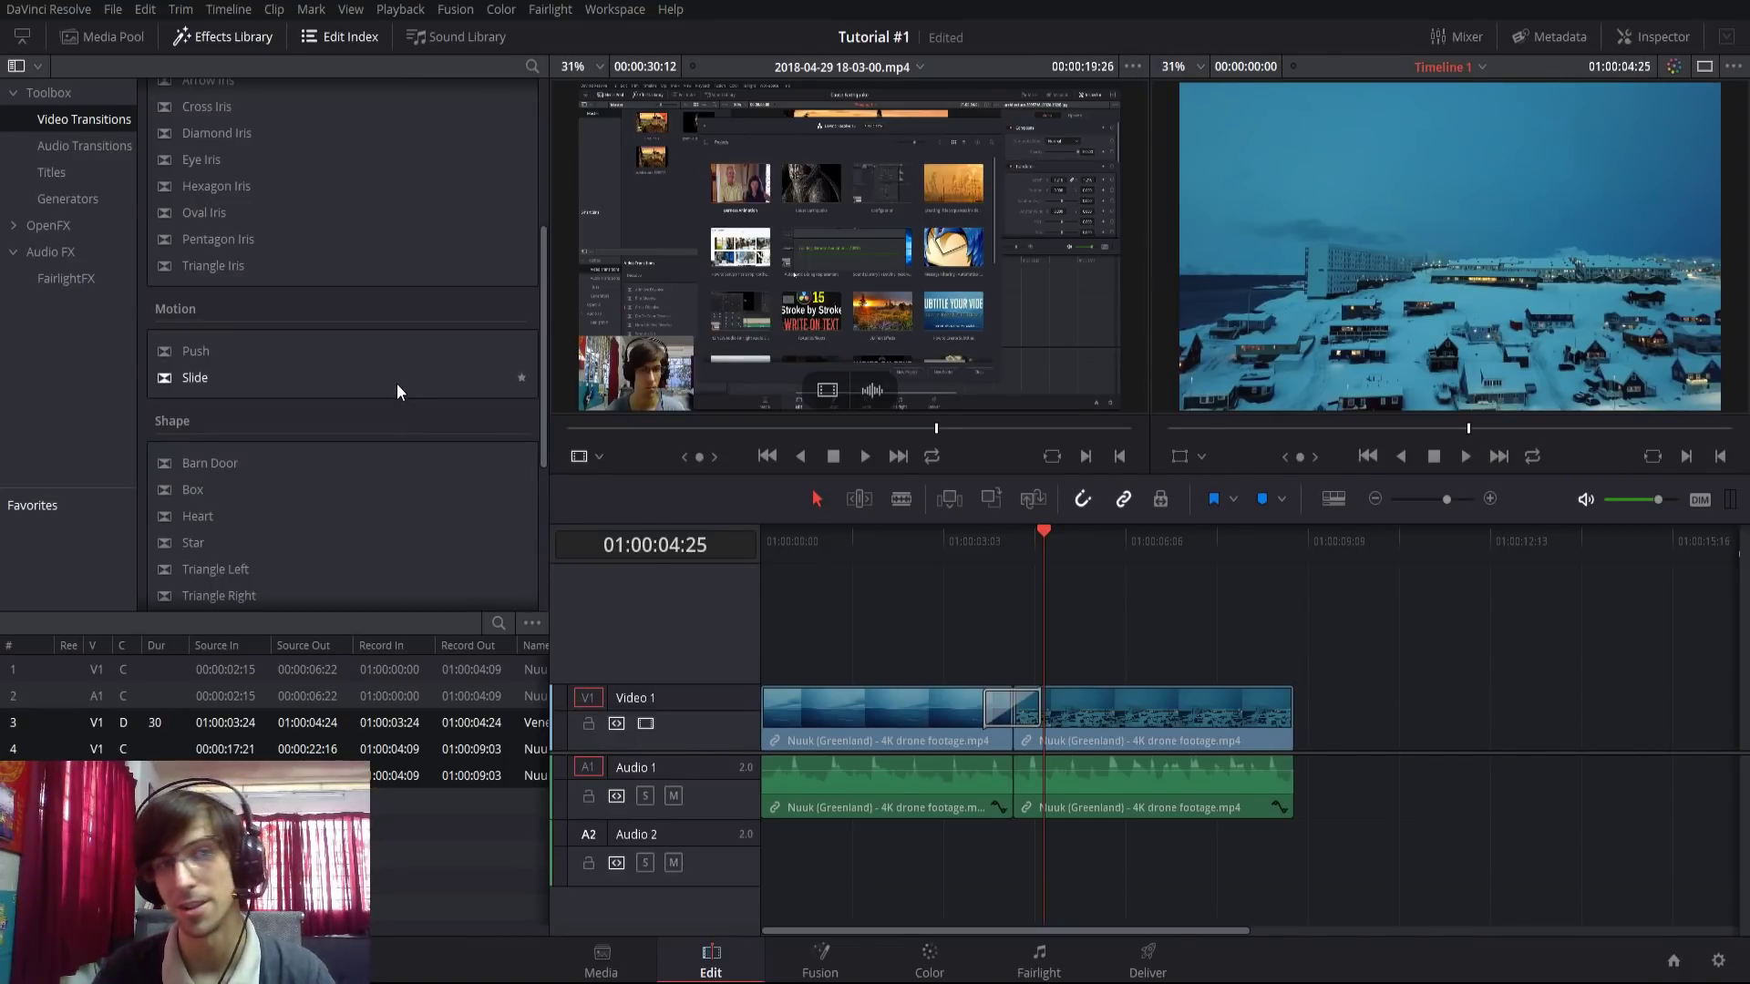
{"action": "scroll", "coordinate": [397, 393], "scroll_direction": "down", "scroll_amount": 8}
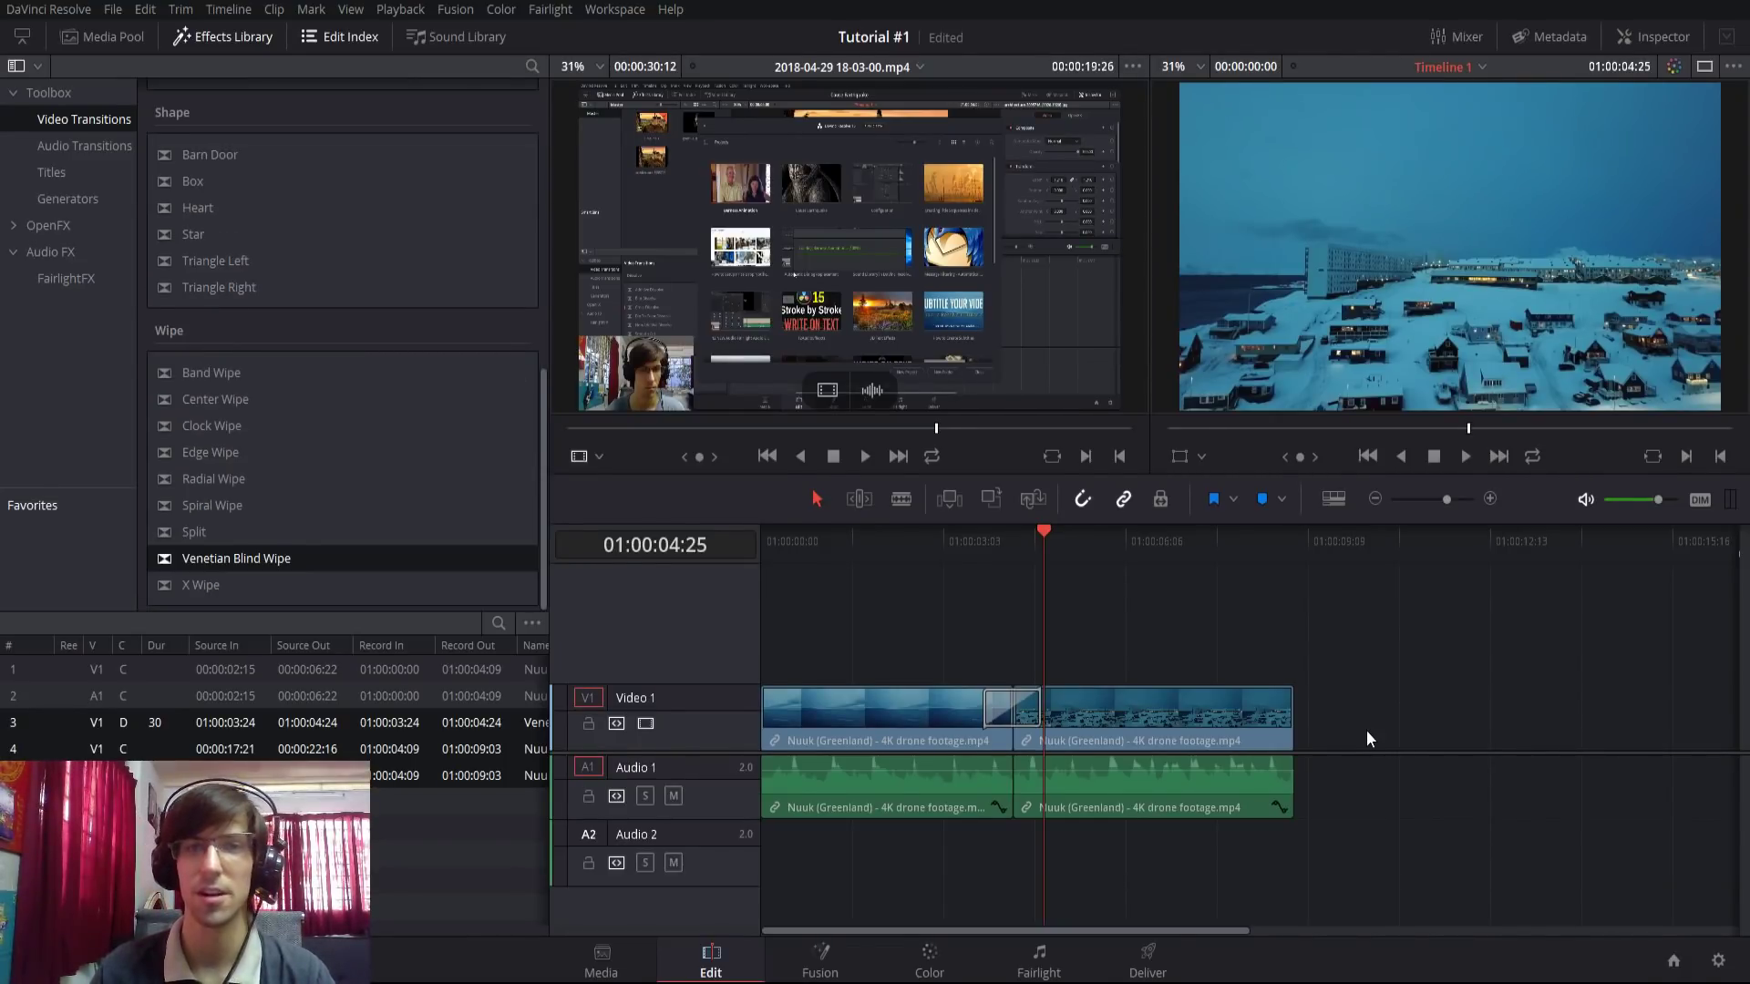